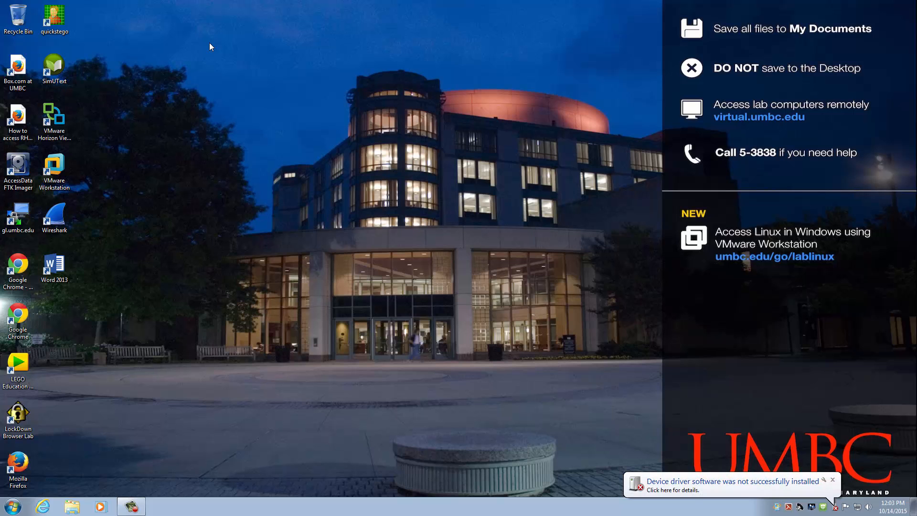
- Open the bookmarked UMBC home page in Google Chrome, removing the newly added Adobe Acrobat extension
double_click(19, 277)
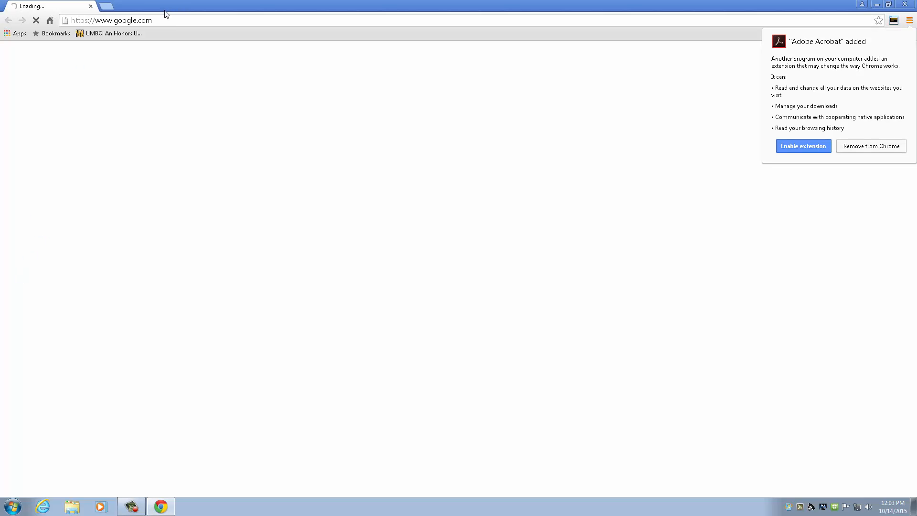
left_click(855, 150)
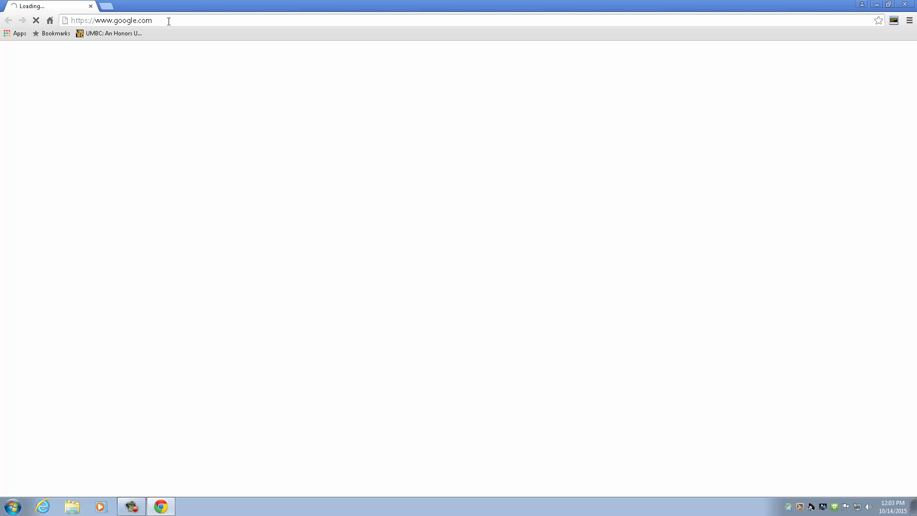
left_click(119, 33)
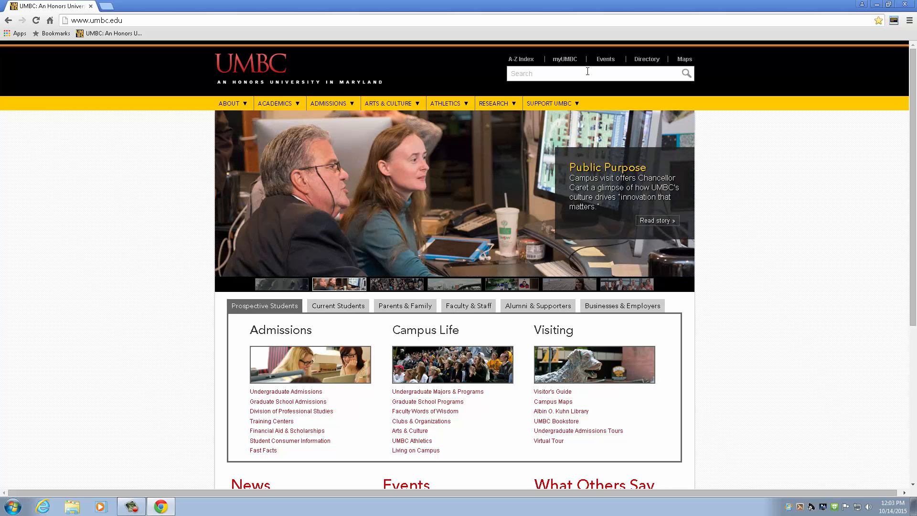
- Search the UMBC website for "circ"
left_click(566, 75)
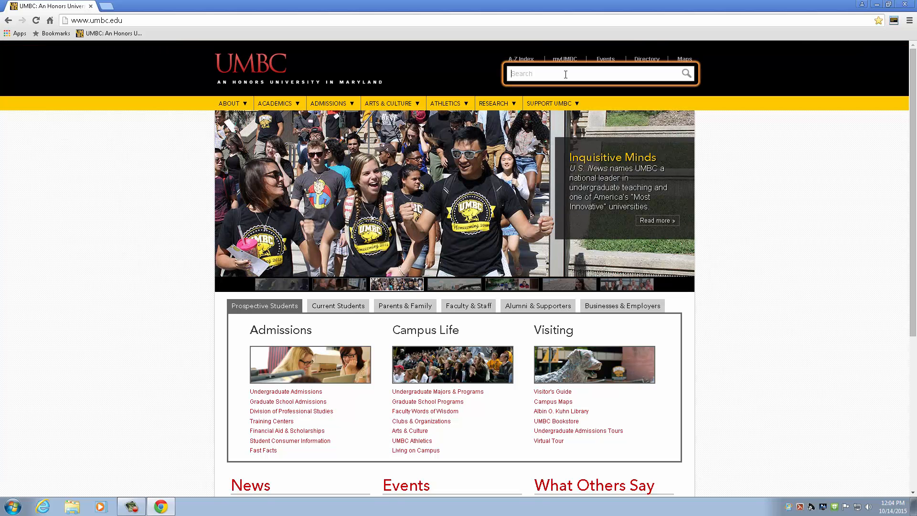
type("circ")
key("Return")
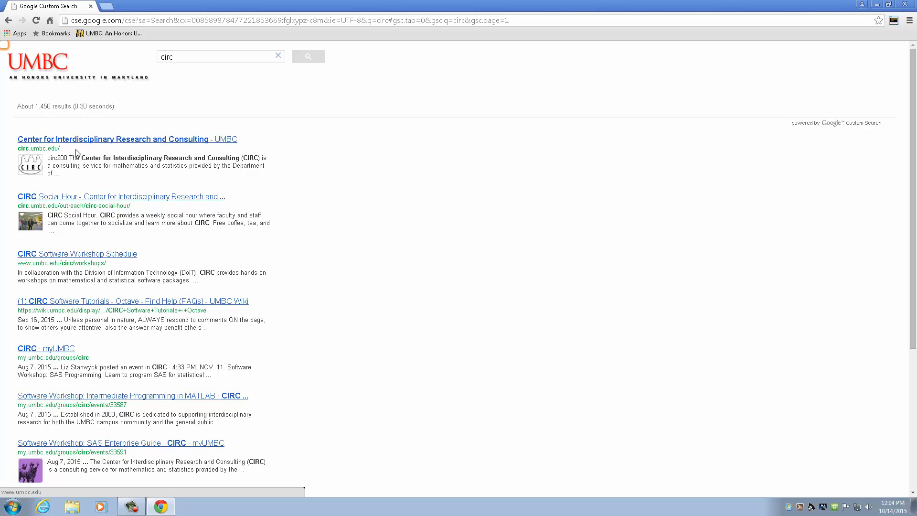
left_click(133, 507)
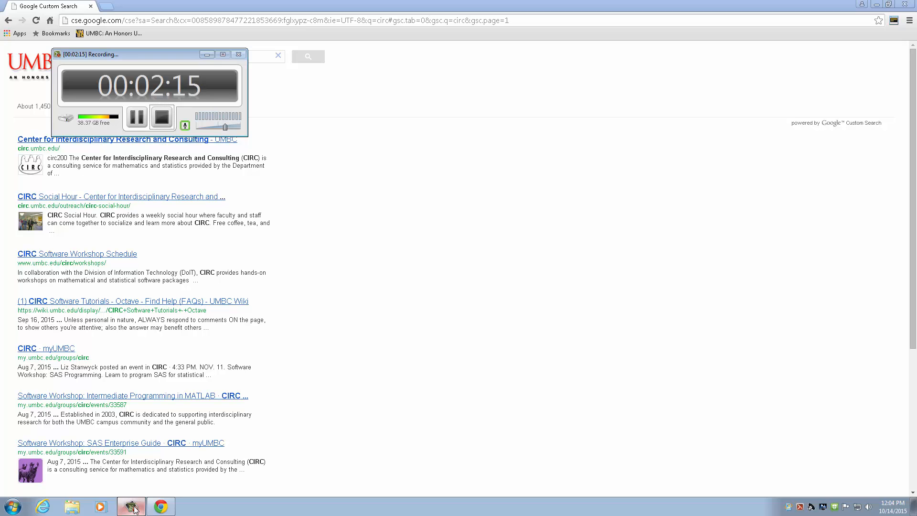
left_click(133, 509)
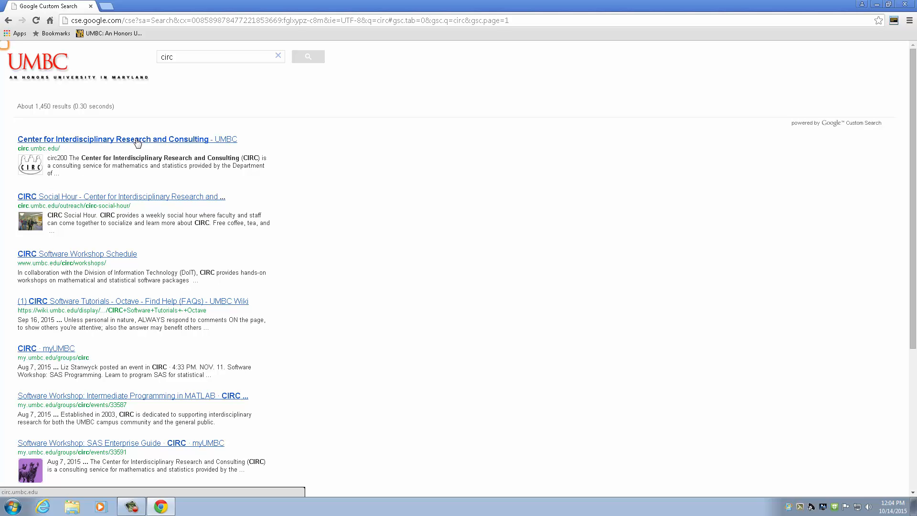
- Open the Center for Interdisciplinary Research and Consulting site from the results and go to its Software Workshops page
left_click(137, 142)
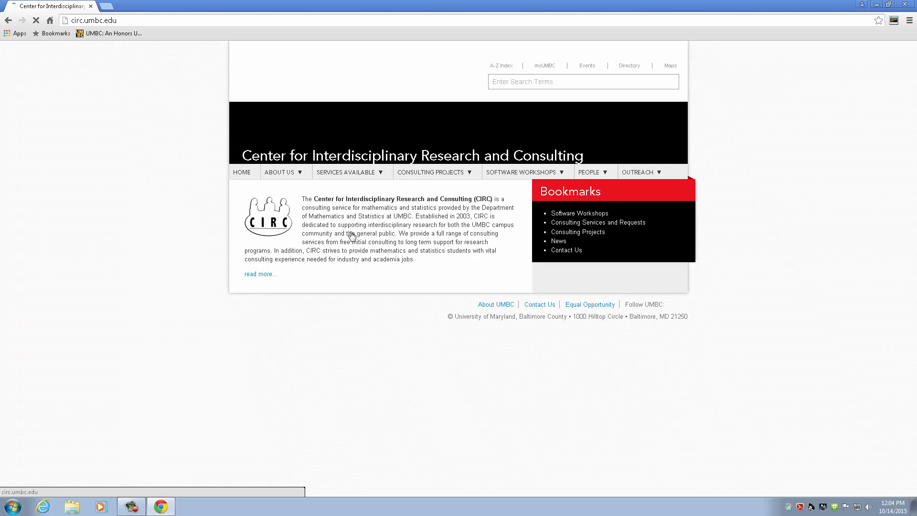
left_click(517, 172)
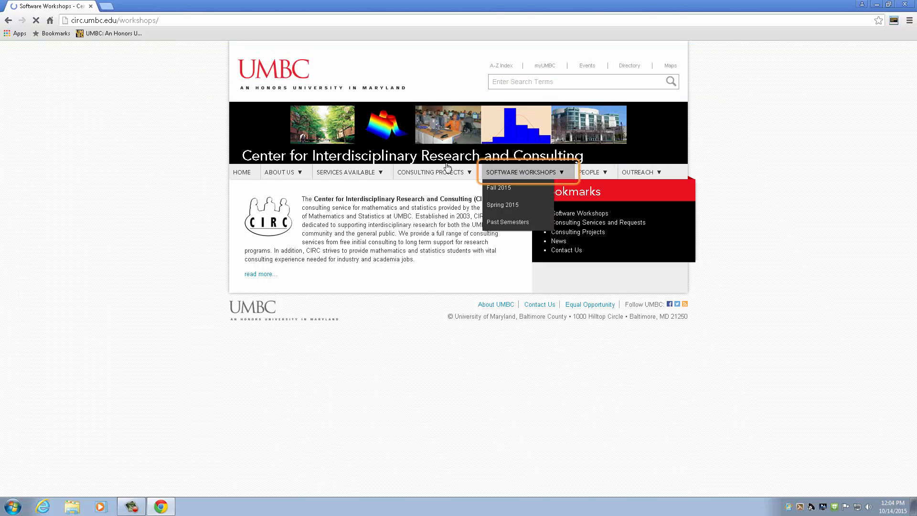
- Download the Cows.xlsx and Cows.accdb data files from the Microsoft Access section of the workshops page
scroll(313, 246, "down", 20)
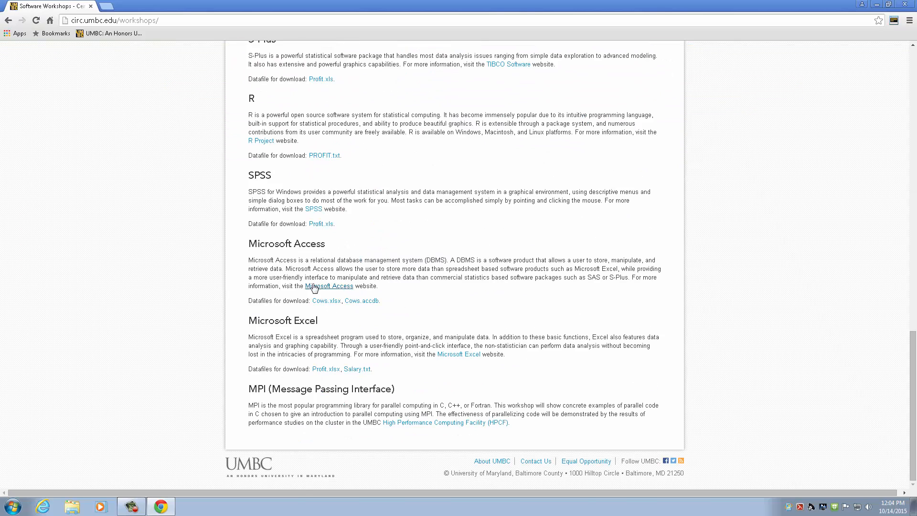
scroll(310, 329, "up", 7)
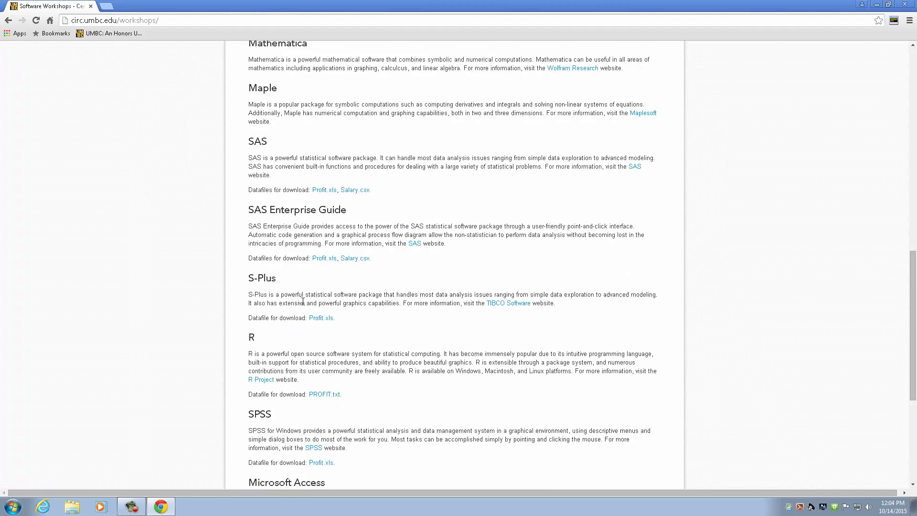
scroll(303, 301, "down", 8)
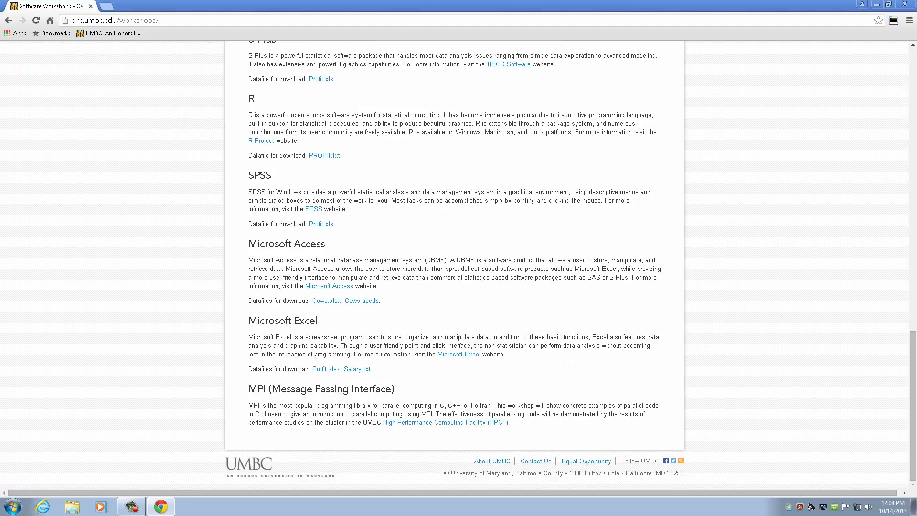
scroll(303, 301, "up", 12)
scroll(303, 301, "up", 4)
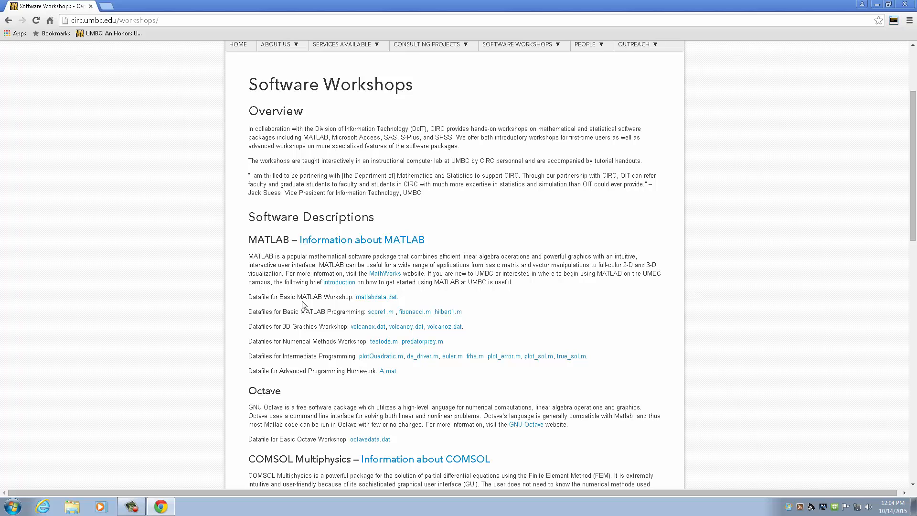
scroll(303, 305, "down", 12)
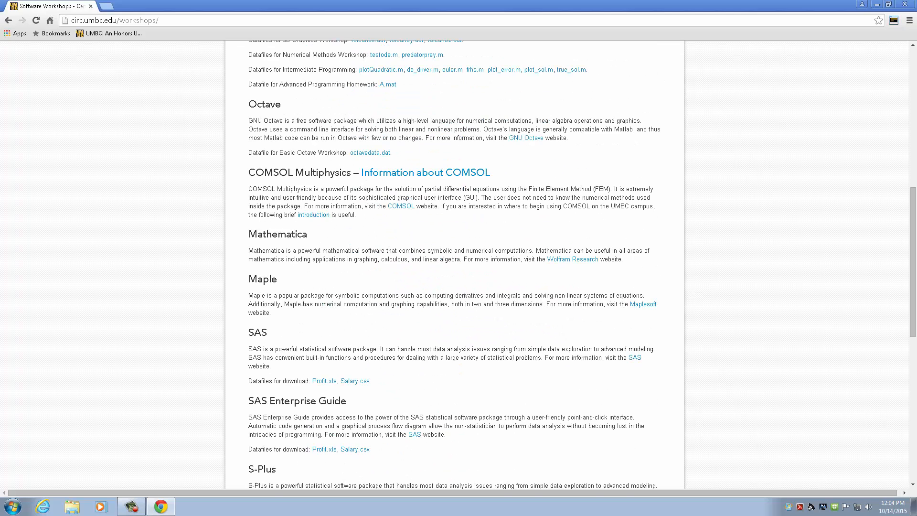
scroll(303, 304, "down", 3)
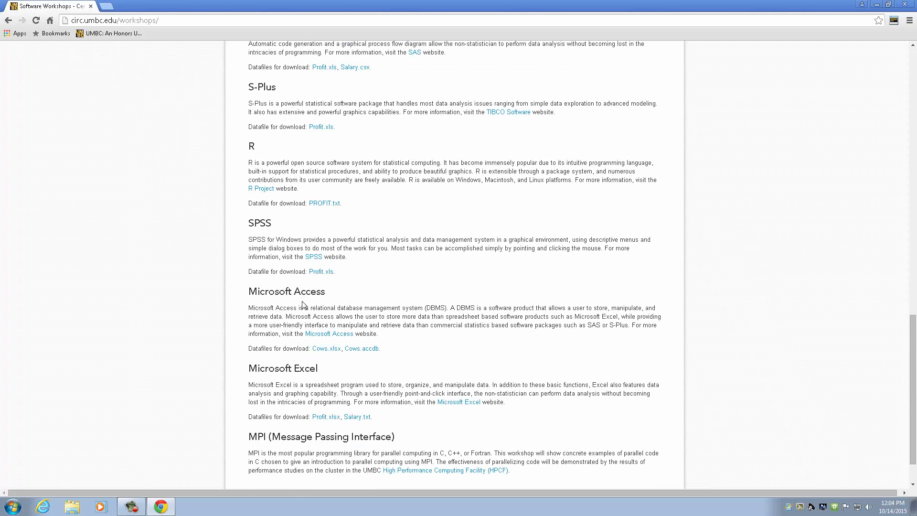
right_click(333, 350)
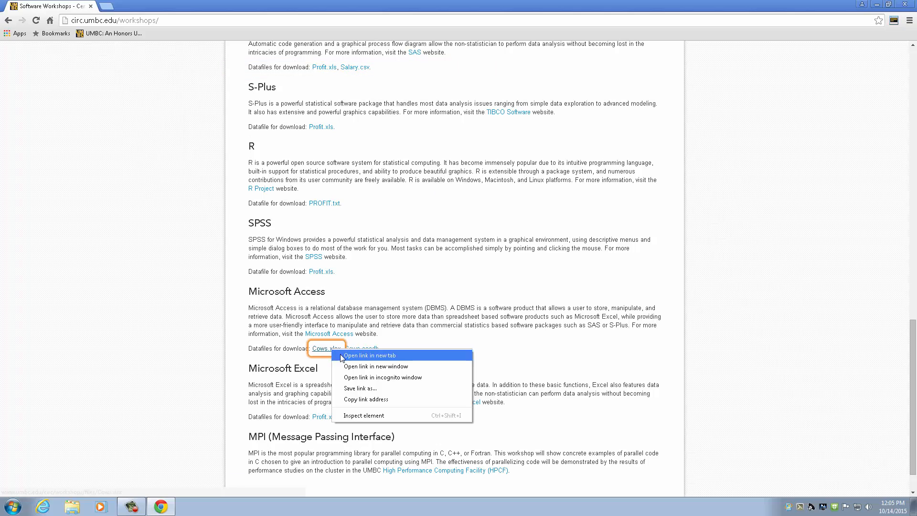
left_click(356, 355)
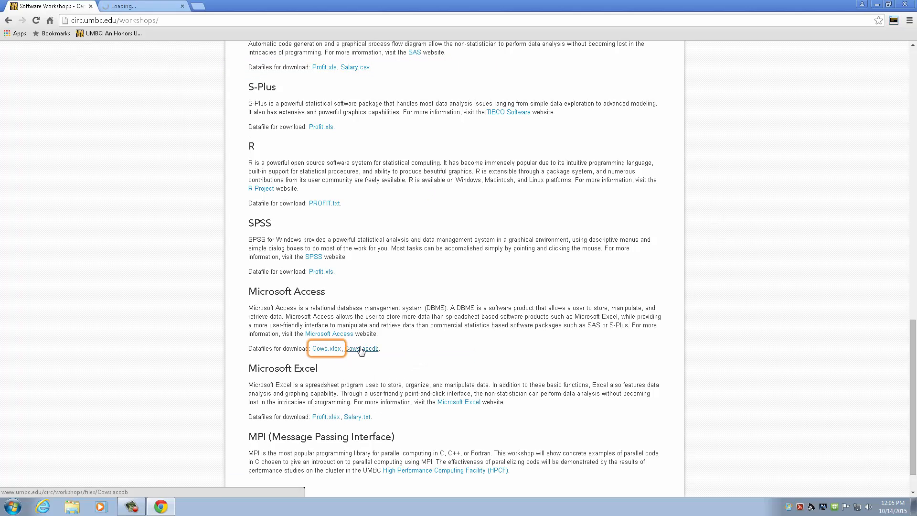
right_click(364, 353)
left_click(367, 354)
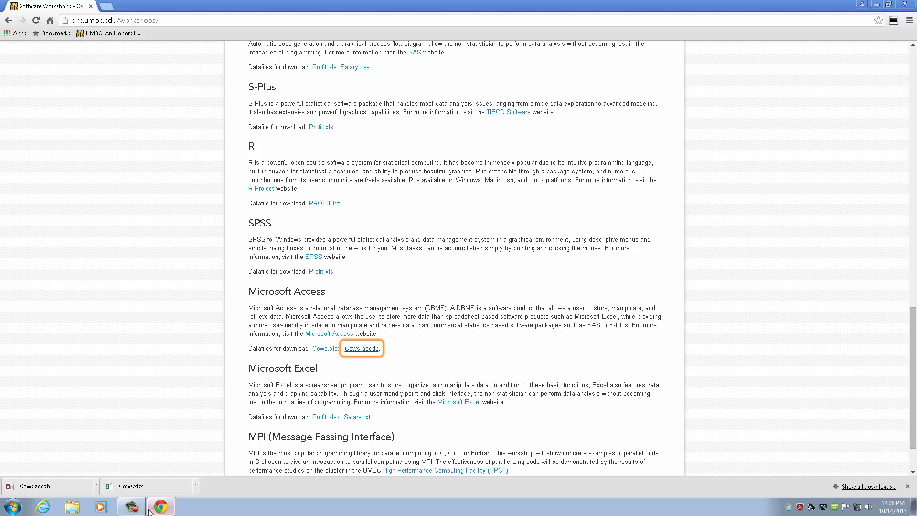
- Minimize the browser and launch Access 2013 from the Microsoft Office 2013 programs
left_click(878, 4)
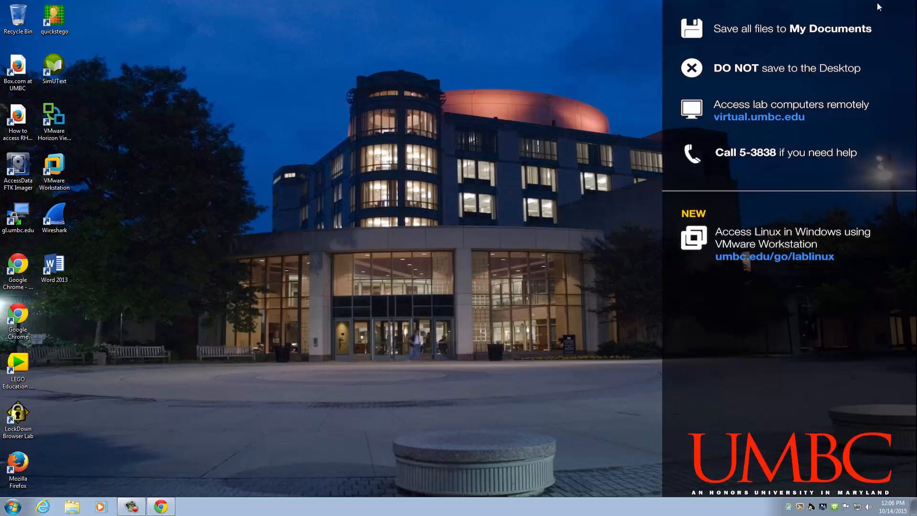
left_click(9, 507)
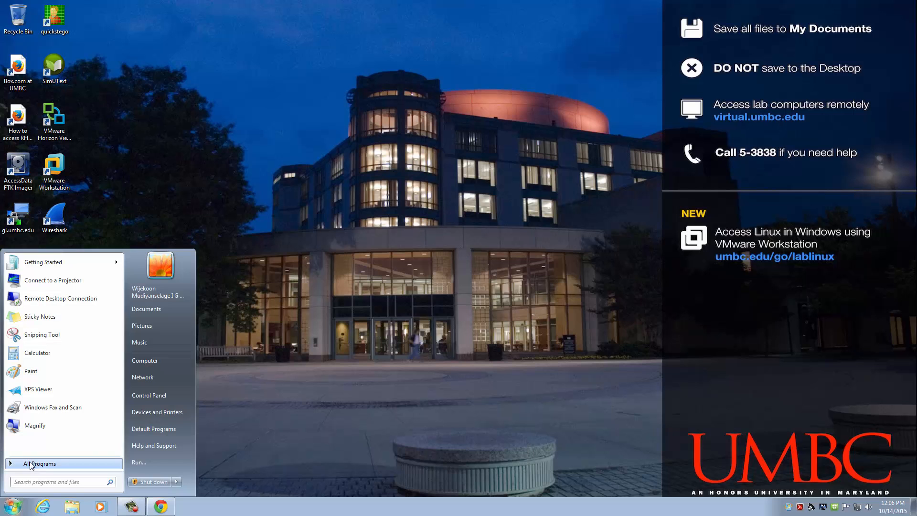
left_click(369, 328)
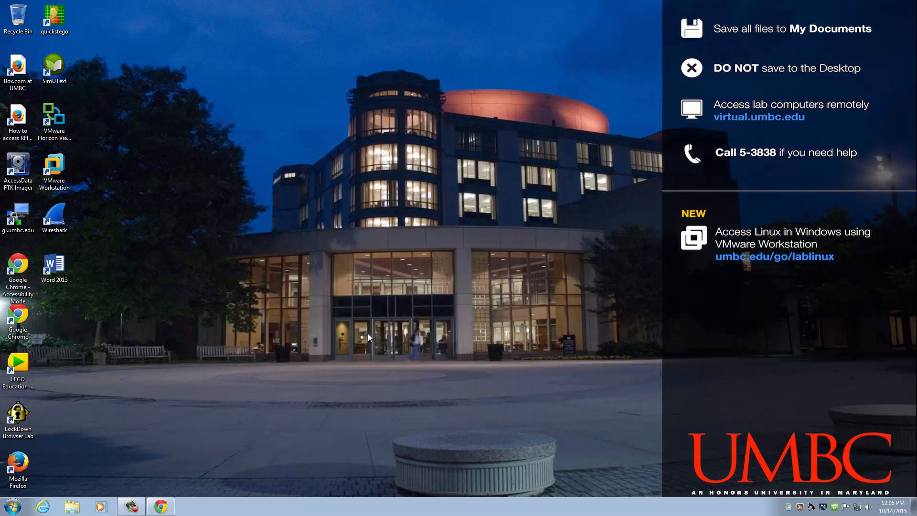
left_click(12, 507)
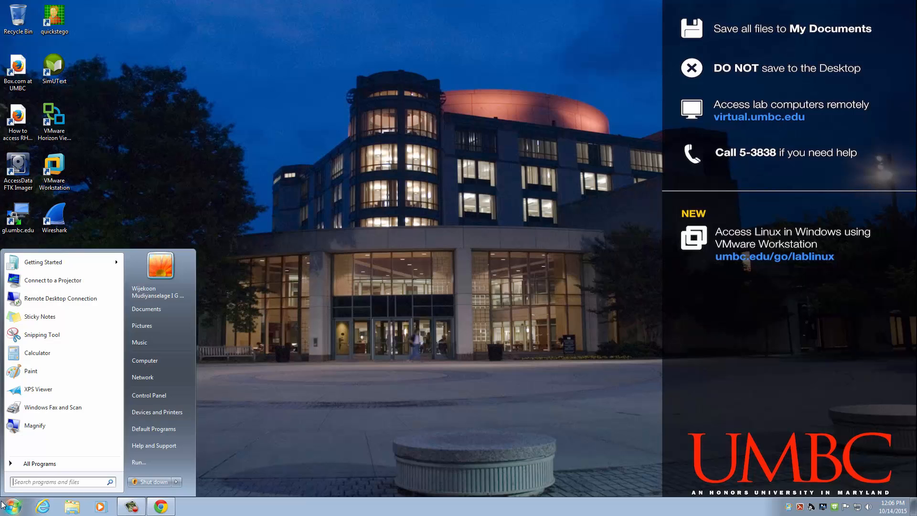
left_click(33, 462)
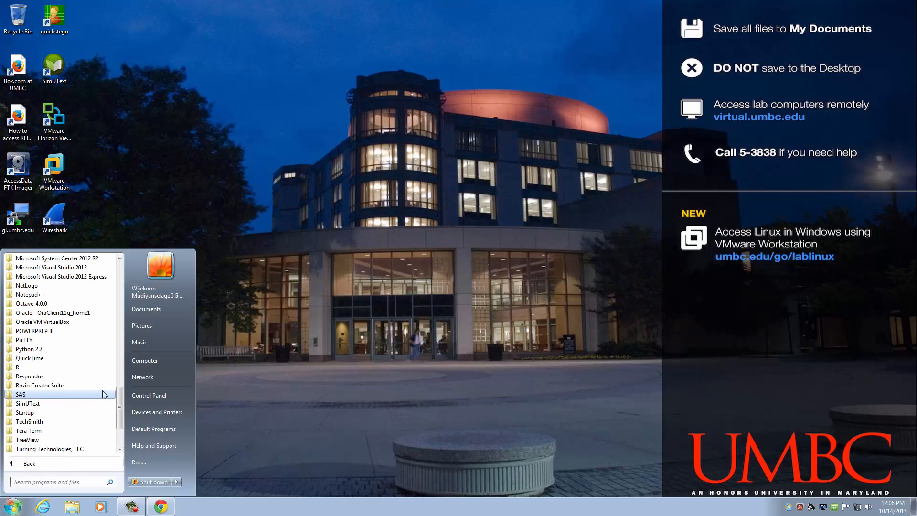
left_click(119, 258)
left_click(45, 286)
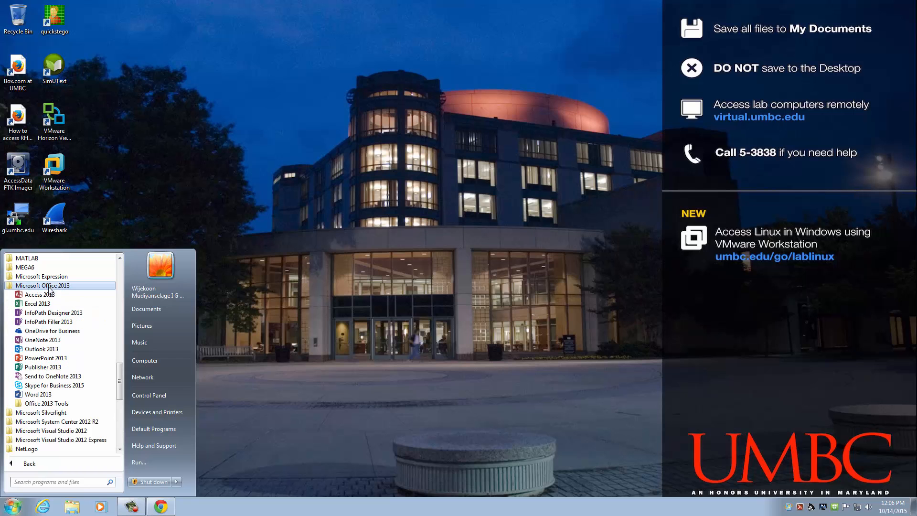
left_click(46, 297)
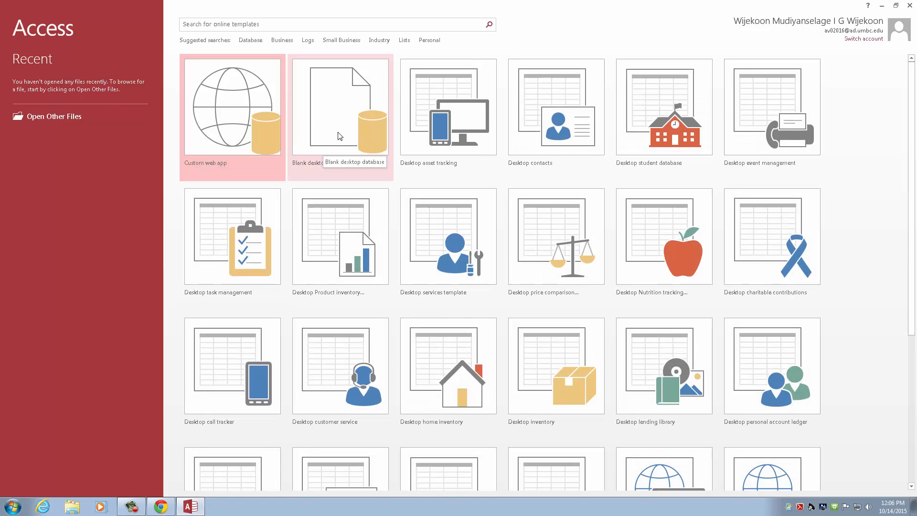
- Choose the blank desktop database template and set the new file's name to Mydatabase
left_click(314, 124)
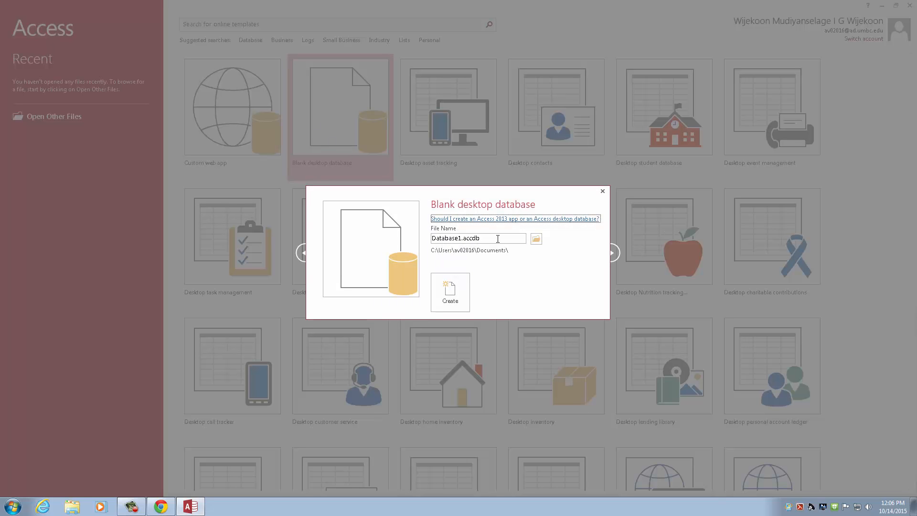
left_click_drag(488, 238, 416, 242)
left_click(482, 238)
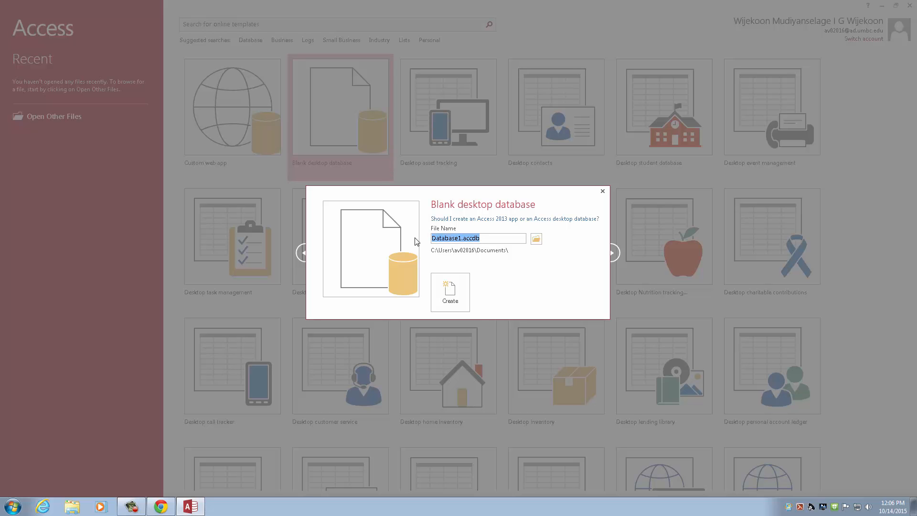
type("Mydatabase")
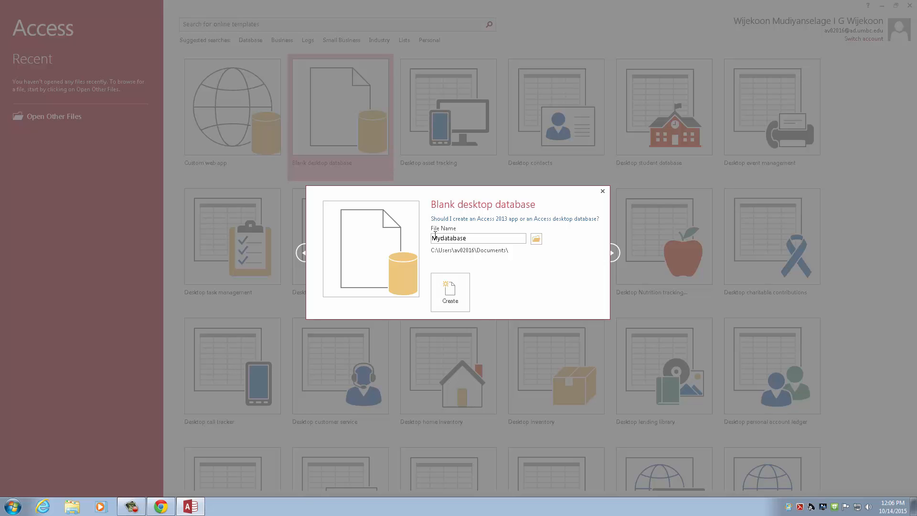
- Set the Downloads folder as the save location and create the blank database
left_click(537, 242)
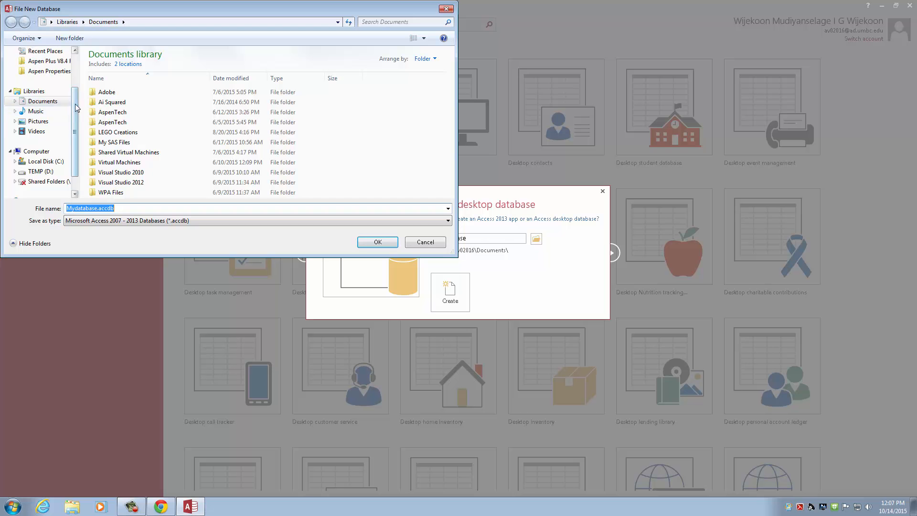
scroll(53, 105, "up", 2)
left_click(43, 96)
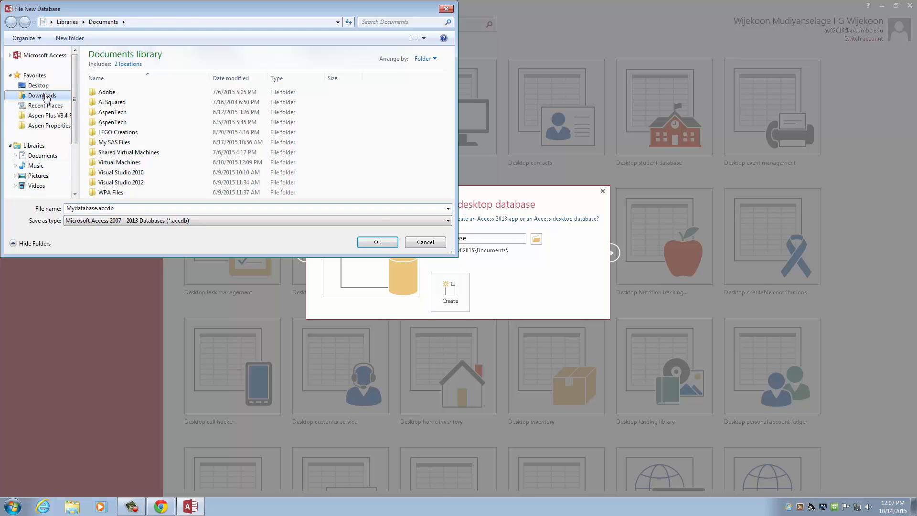
left_click(378, 242)
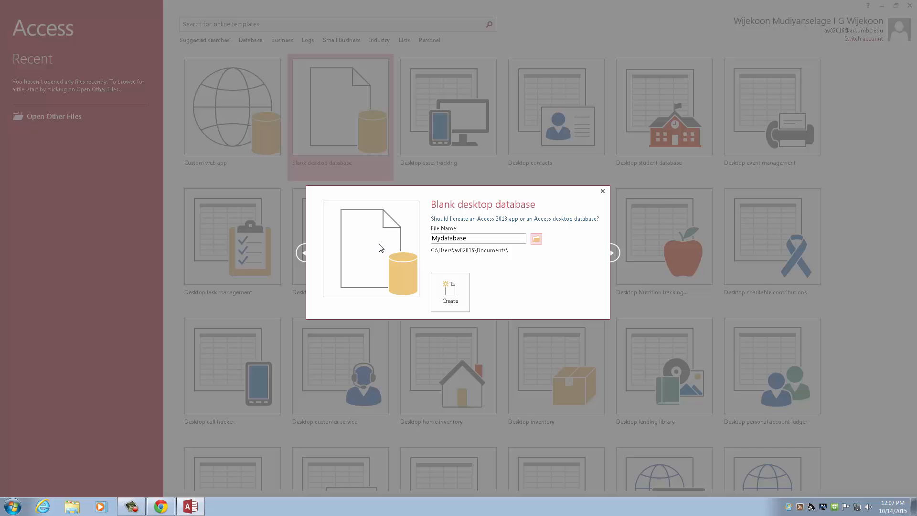
left_click(450, 293)
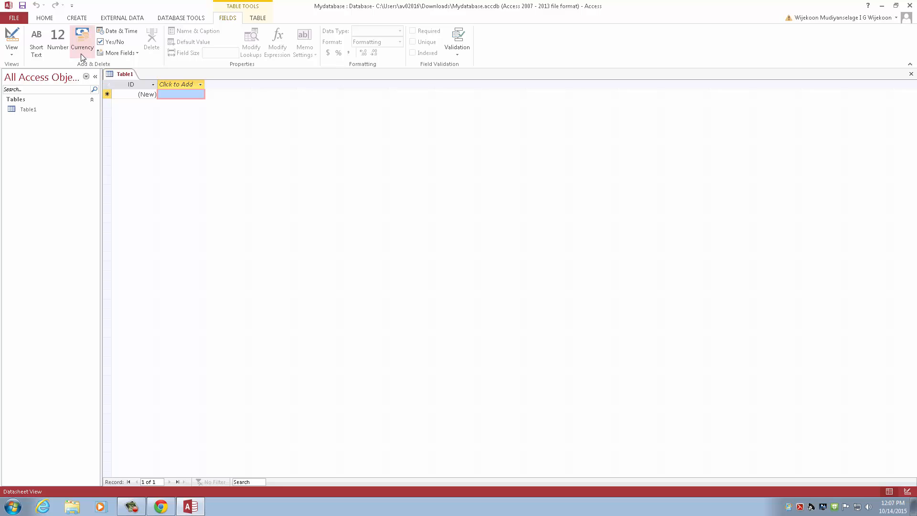
- Examine the Home, Create, External Data, Database Tools, Fields and Table commands available for the new database
left_click(44, 19)
left_click(76, 17)
left_click(122, 18)
left_click(181, 17)
left_click(228, 18)
left_click(258, 18)
left_click(74, 20)
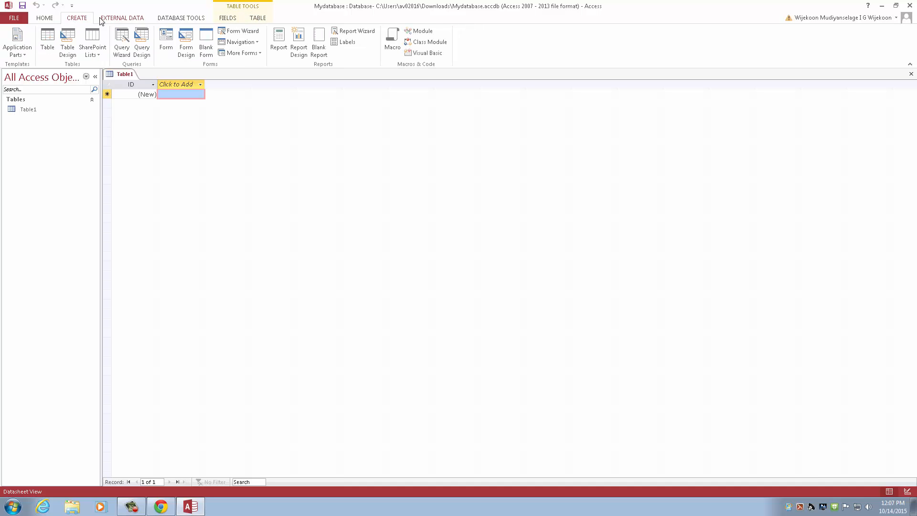
left_click(127, 20)
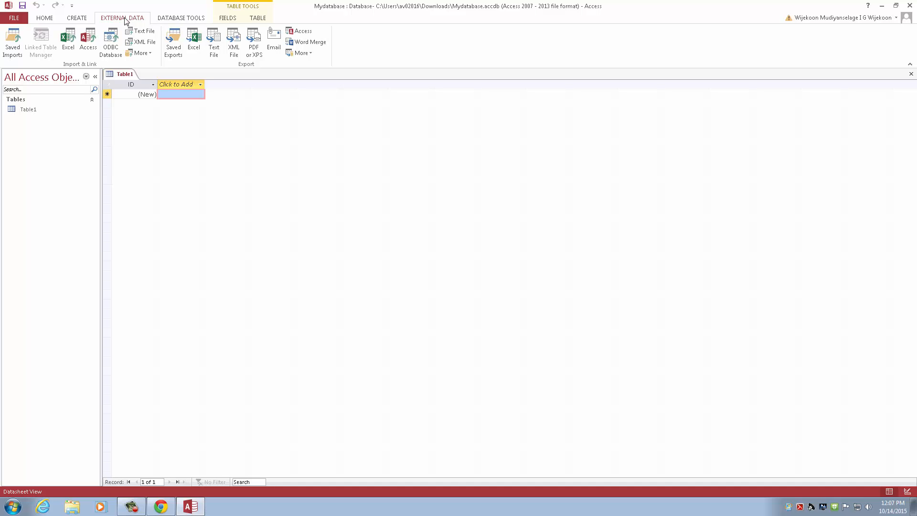
left_click(45, 19)
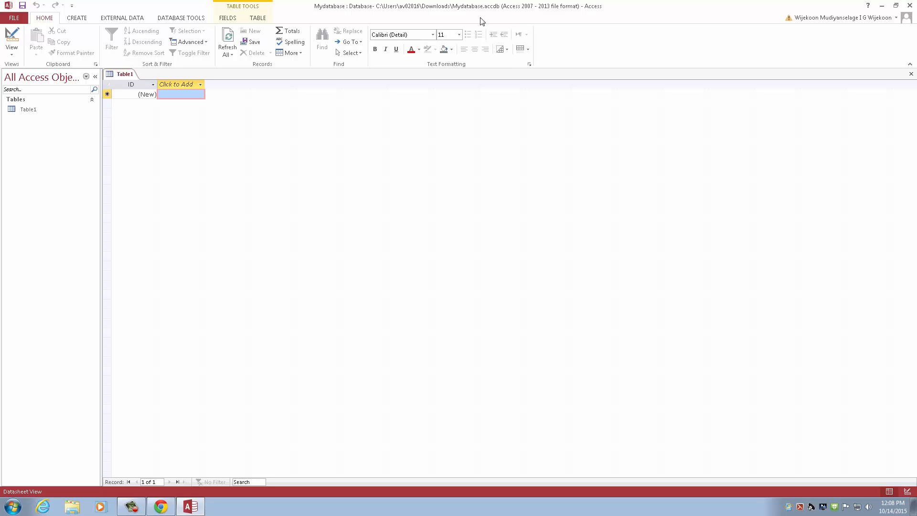
- Examine the datasheet formatting options for Table1, then close them without making changes
left_click(530, 65)
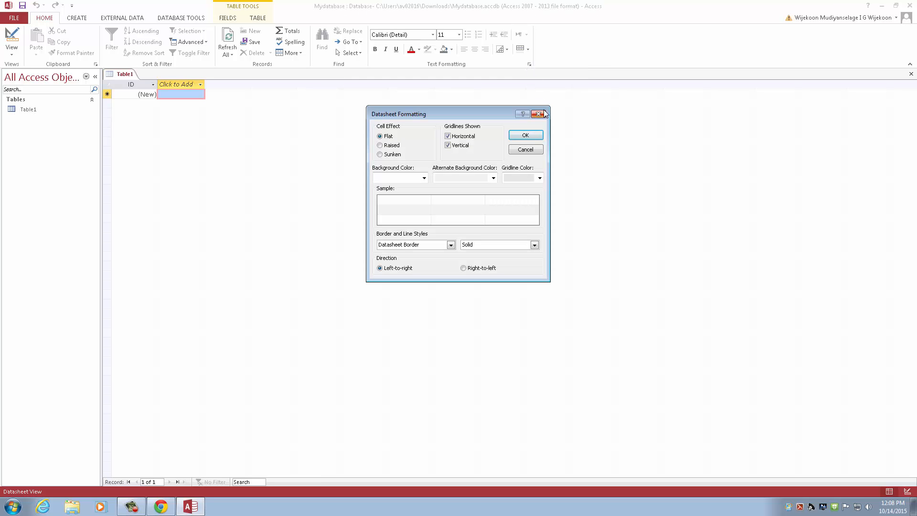
left_click(540, 112)
left_click(530, 66)
left_click_drag(483, 113, 471, 92)
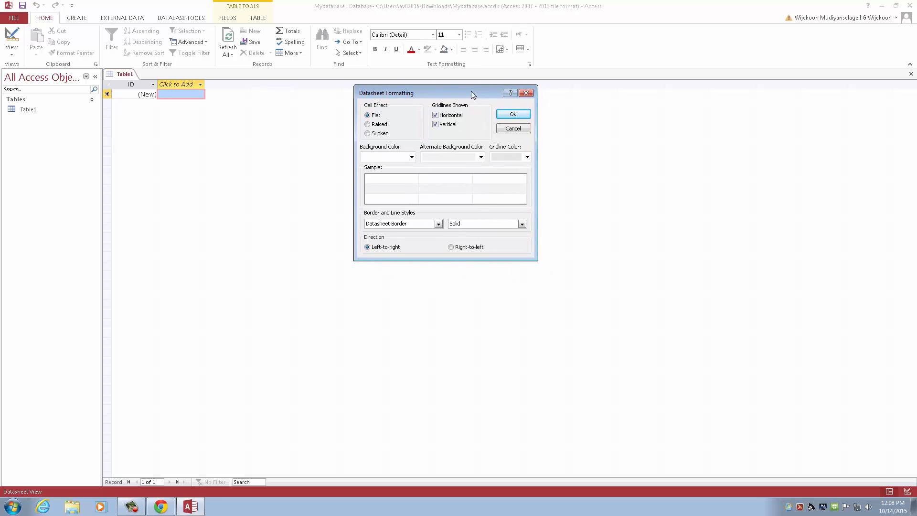
left_click(527, 94)
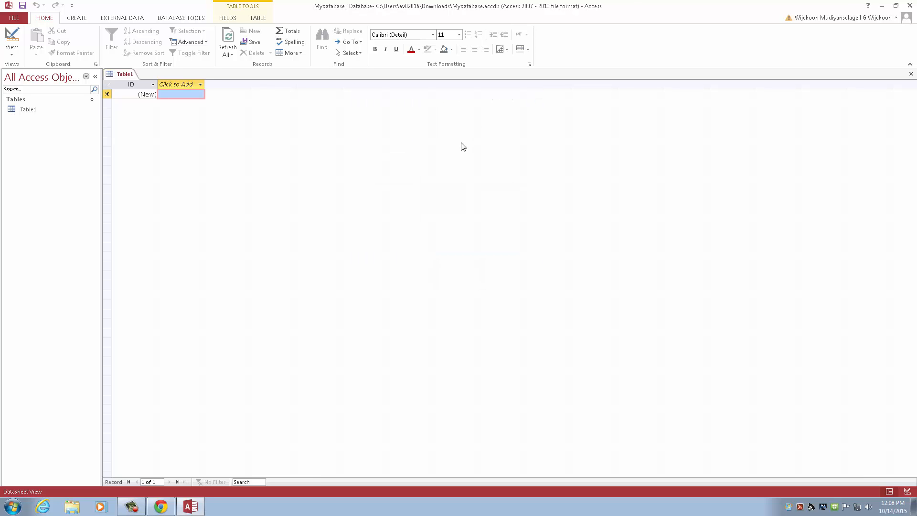
- Review the general options for working with Access and leave them without making changes
left_click(11, 19)
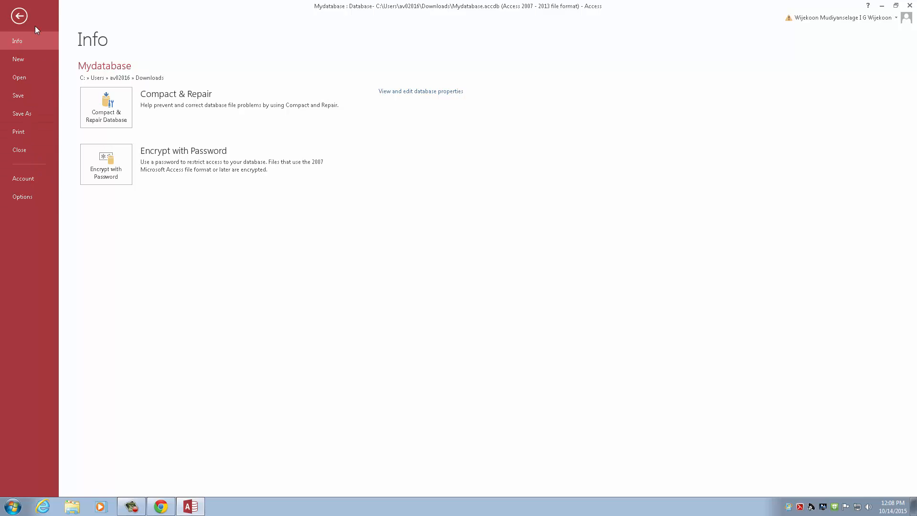
left_click(26, 196)
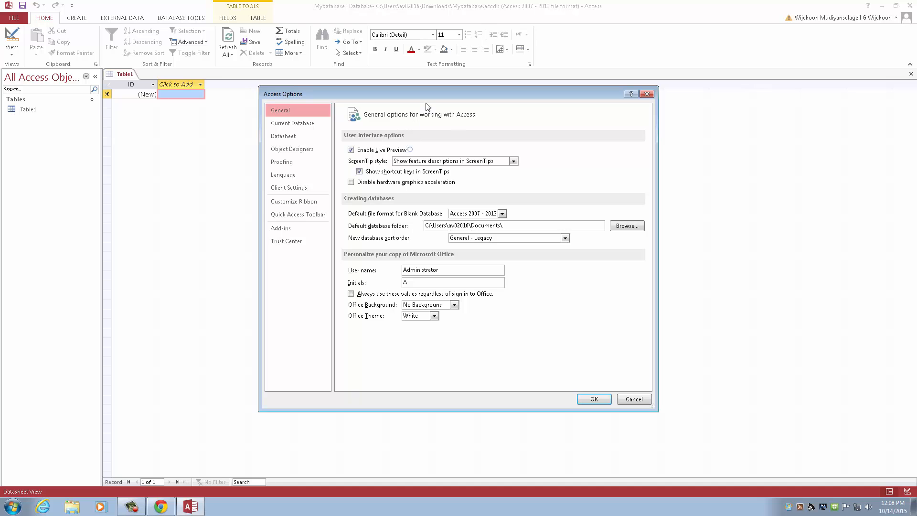
left_click(634, 399)
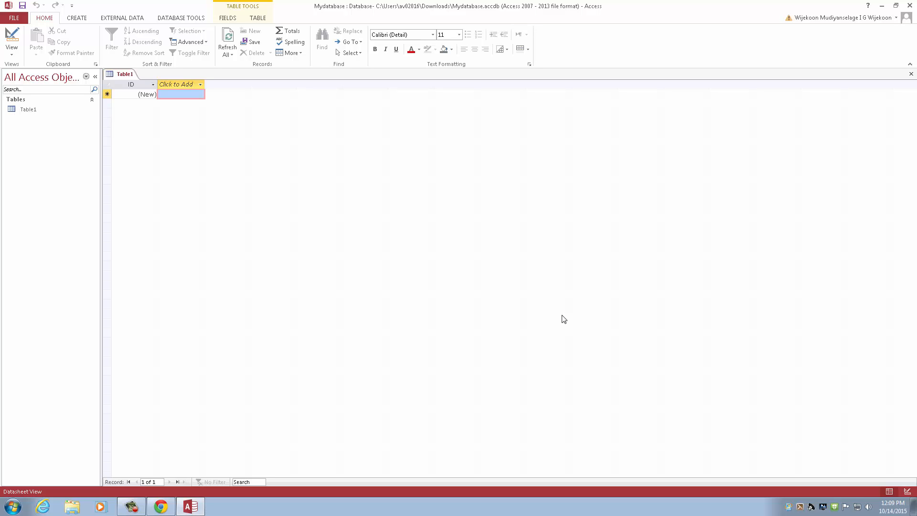
- Review the commands available for customizing the Quick Access Toolbar and cancel without changing it
left_click(72, 5)
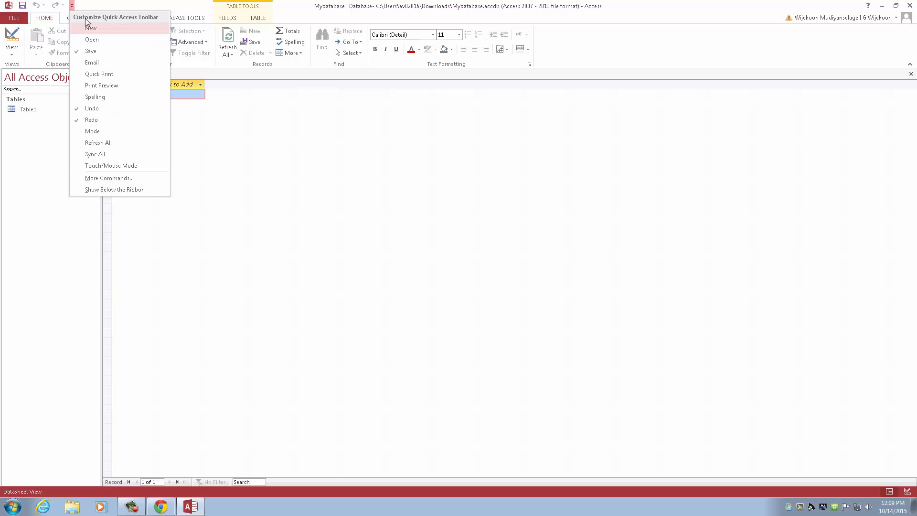
left_click(72, 5)
left_click(71, 5)
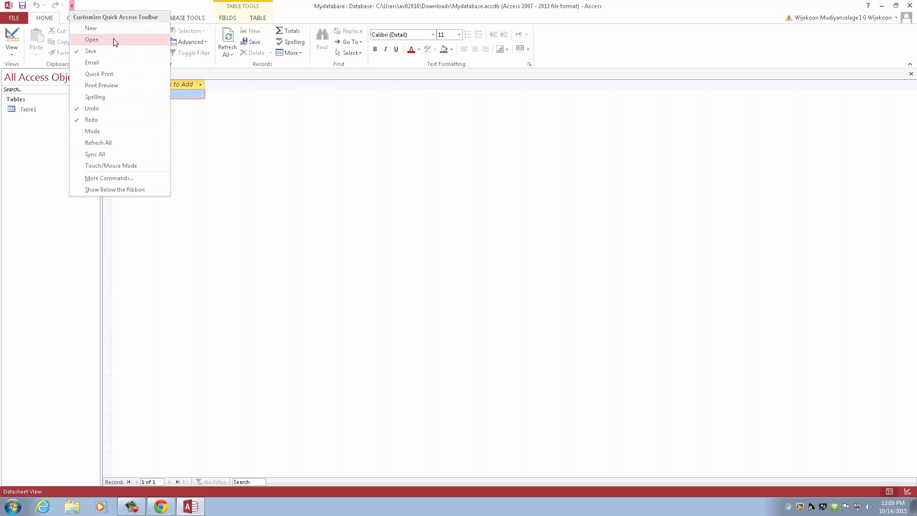
left_click(122, 180)
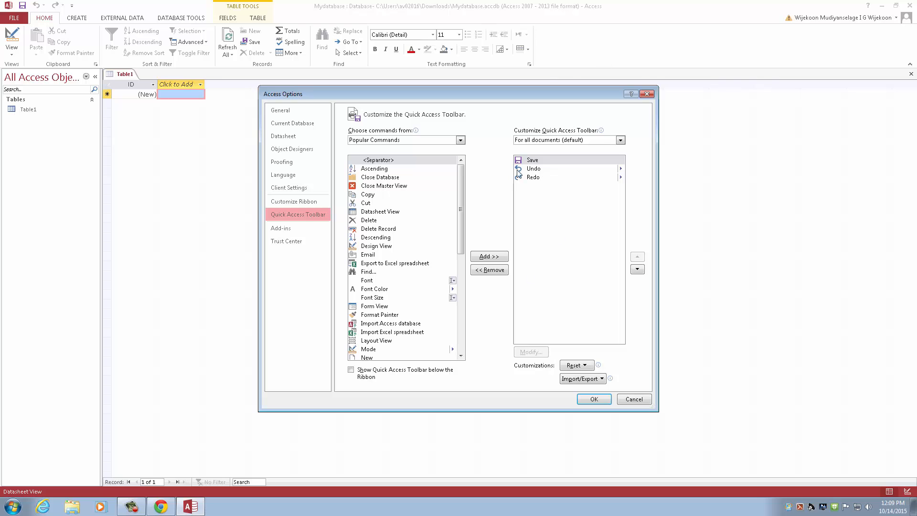
left_click(633, 401)
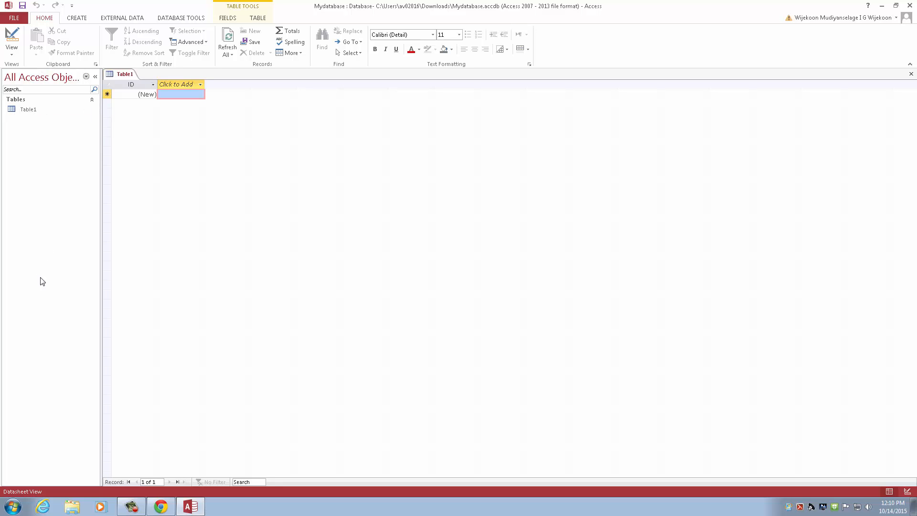
- Widen the navigation pane, select Table1 and review the pane's category and group filter choices, keeping Object Type
left_click_drag(100, 153, 137, 153)
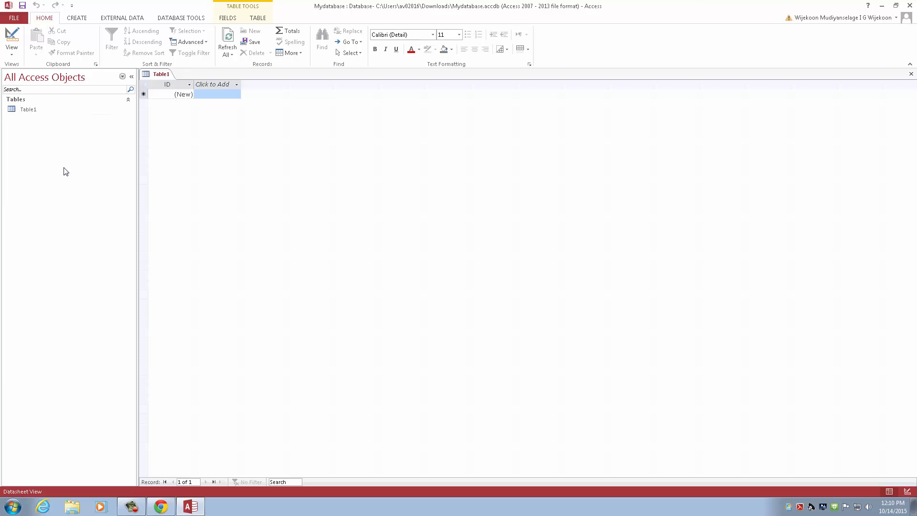
left_click(30, 109)
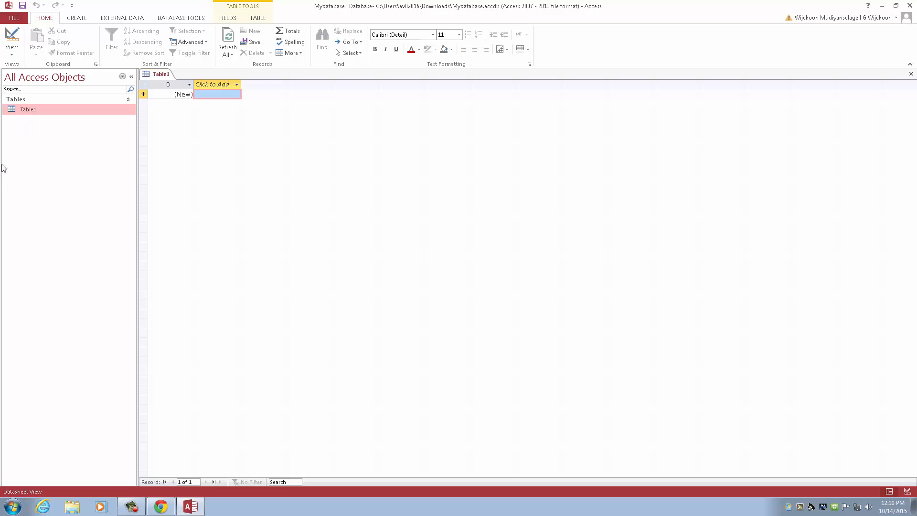
left_click(123, 77)
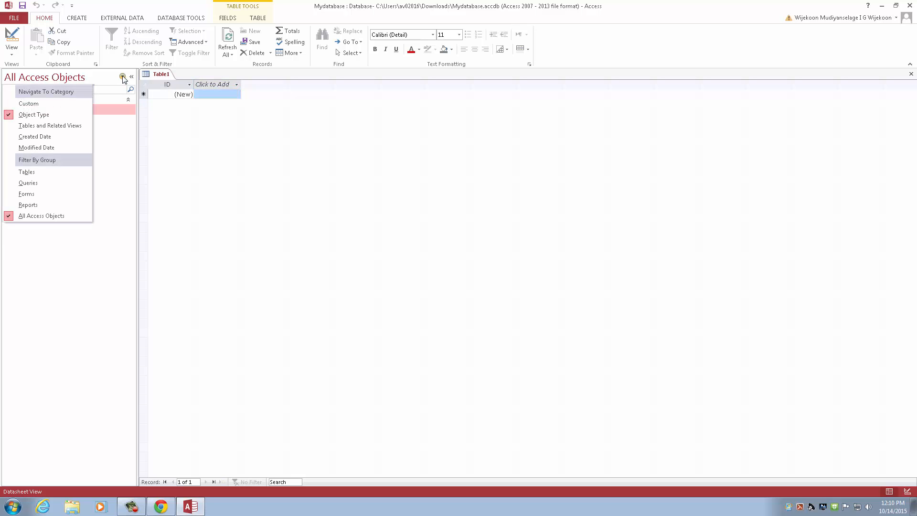
left_click(123, 78)
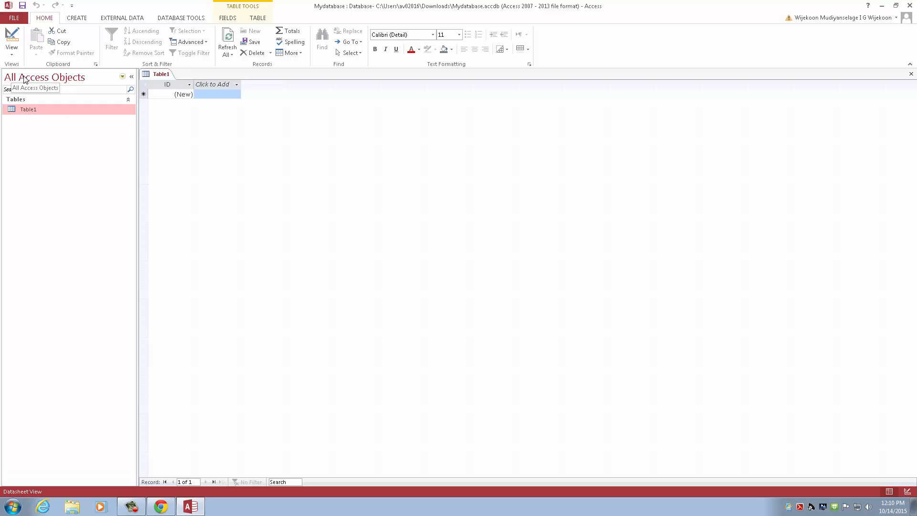
left_click(123, 77)
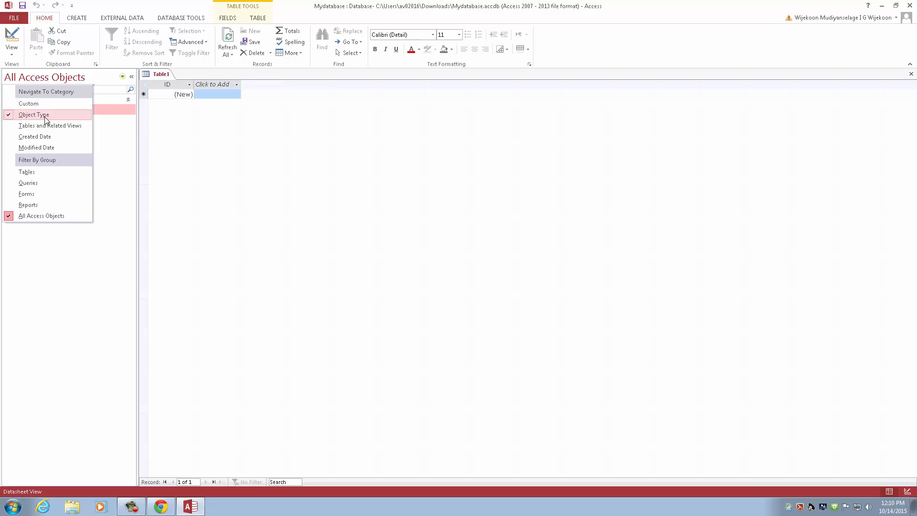
left_click(44, 116)
left_click(123, 77)
left_click(132, 163)
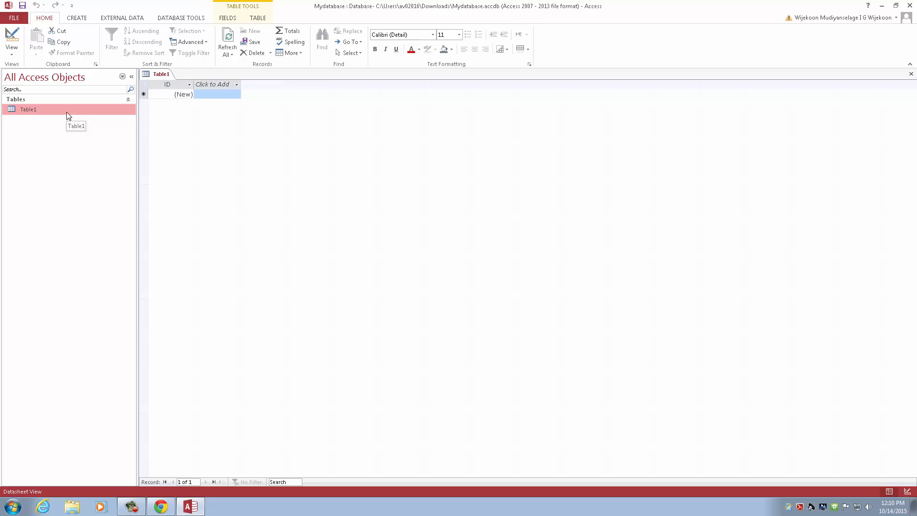
- View the top categories in Access Help and close the help window
left_click(871, 6)
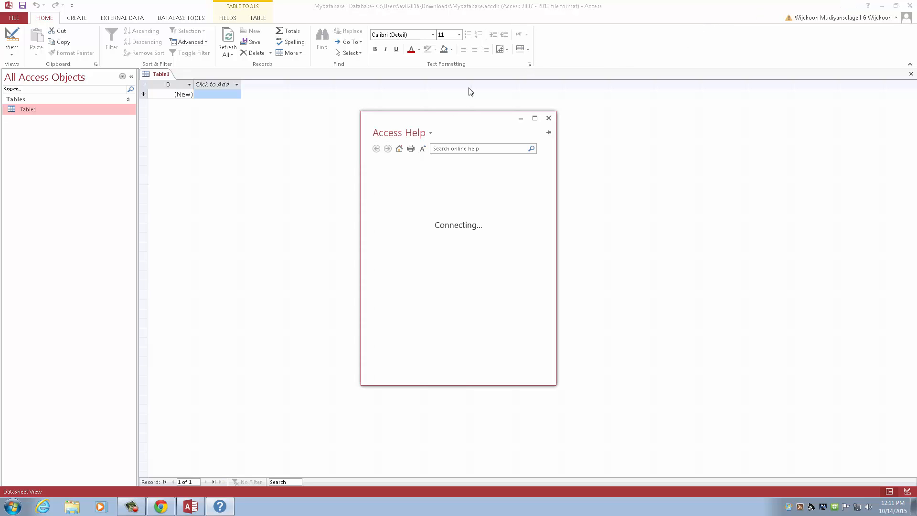
left_click_drag(460, 120, 462, 76)
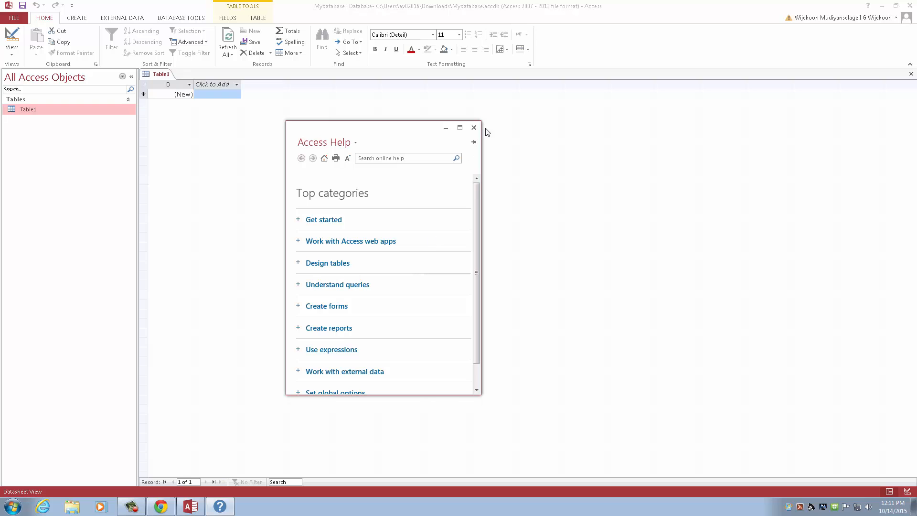
left_click(474, 127)
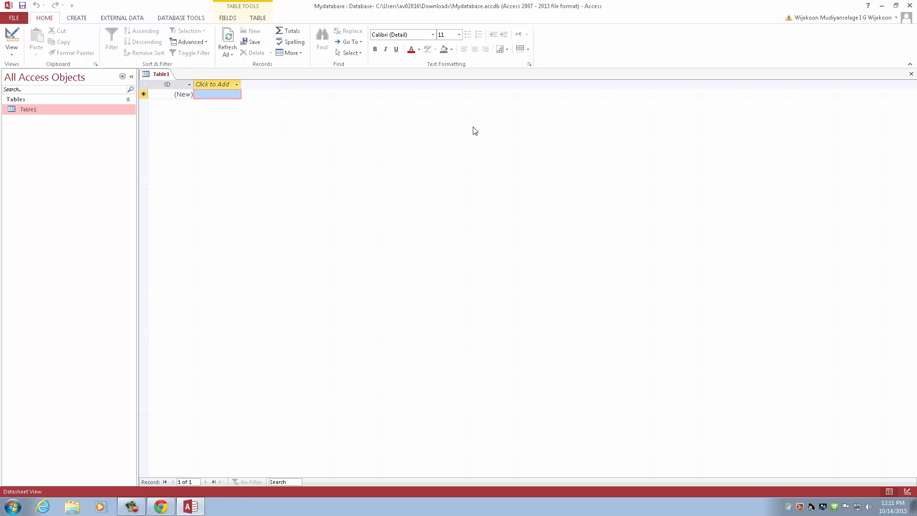
- Start an Excel import of Cows.xlsx from the Downloads folder into a new table in the current database
left_click(125, 21)
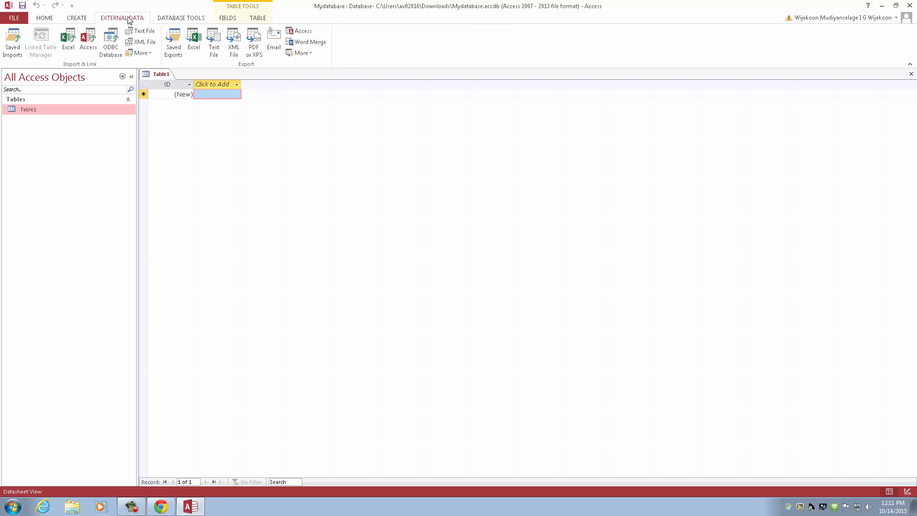
left_click(68, 43)
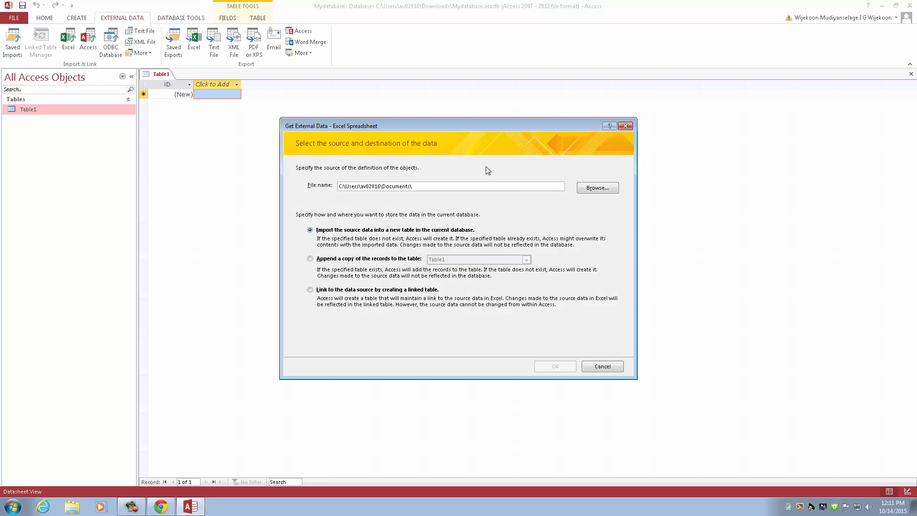
left_click_drag(492, 130, 478, 97)
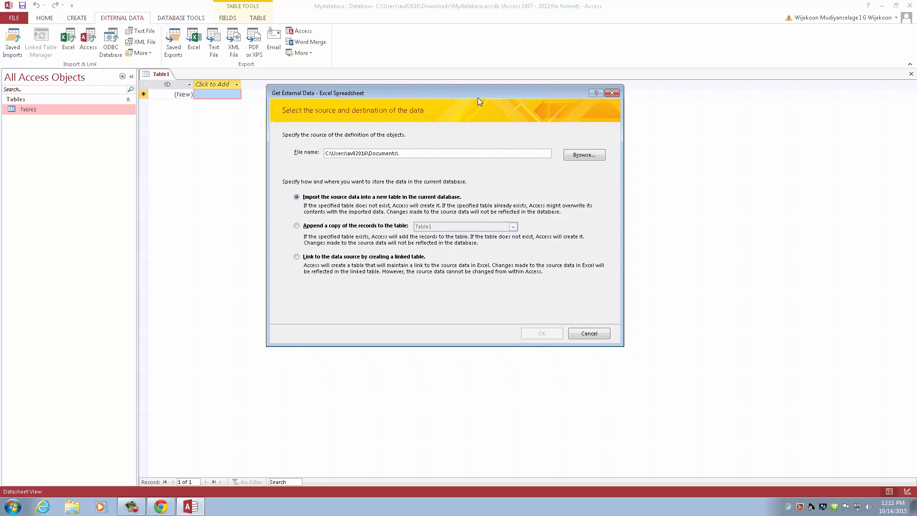
left_click(577, 157)
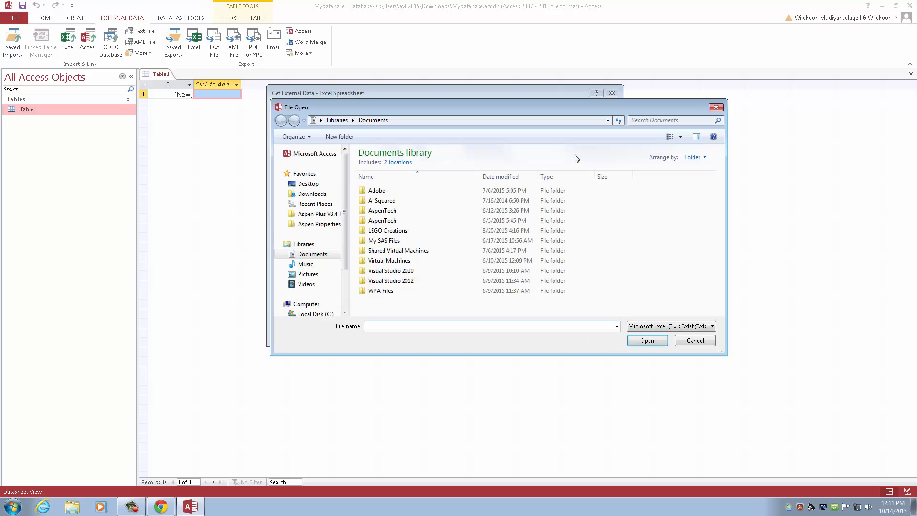
left_click(301, 196)
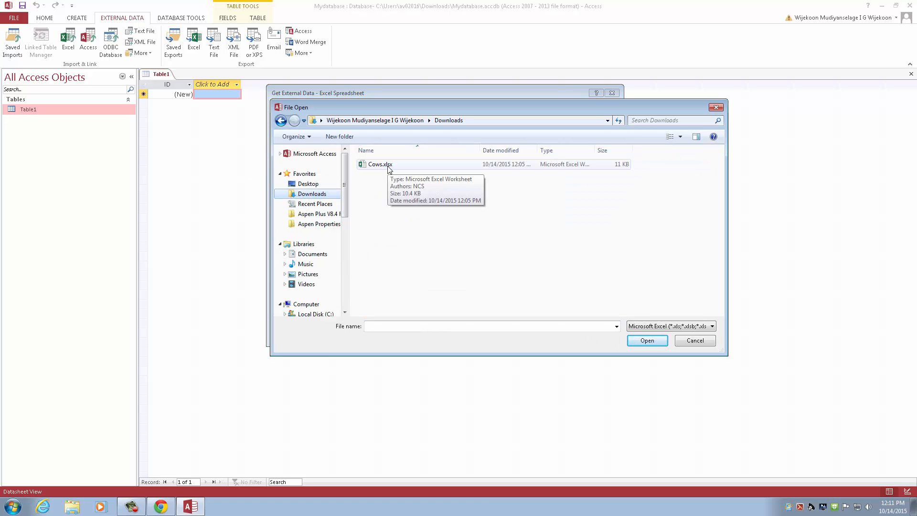
left_click(388, 166)
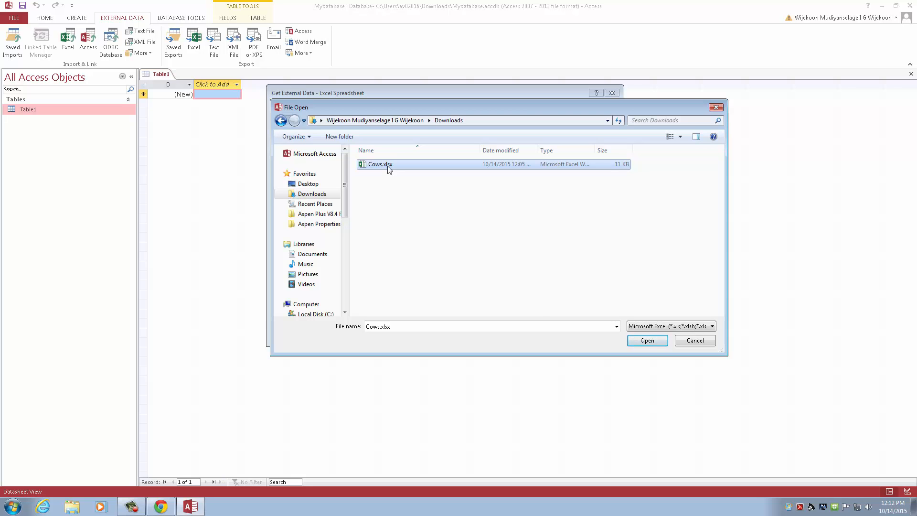
left_click(641, 342)
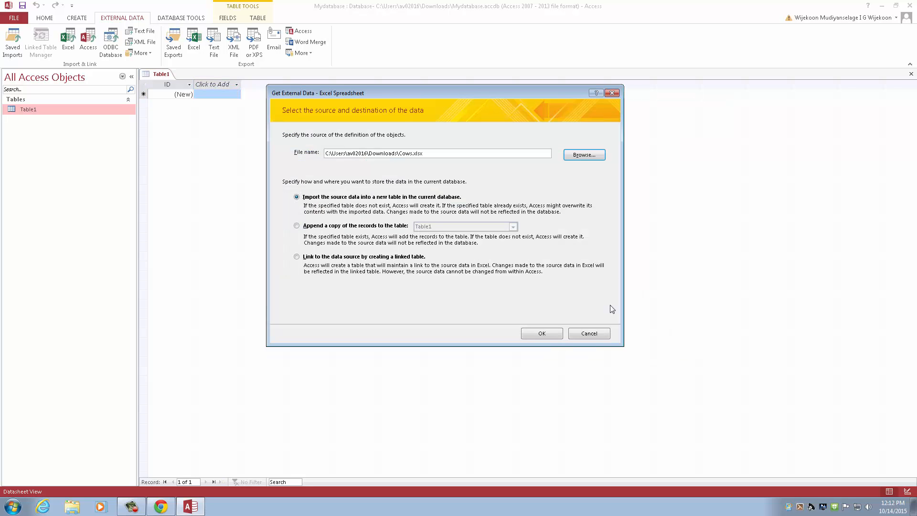
left_click(536, 334)
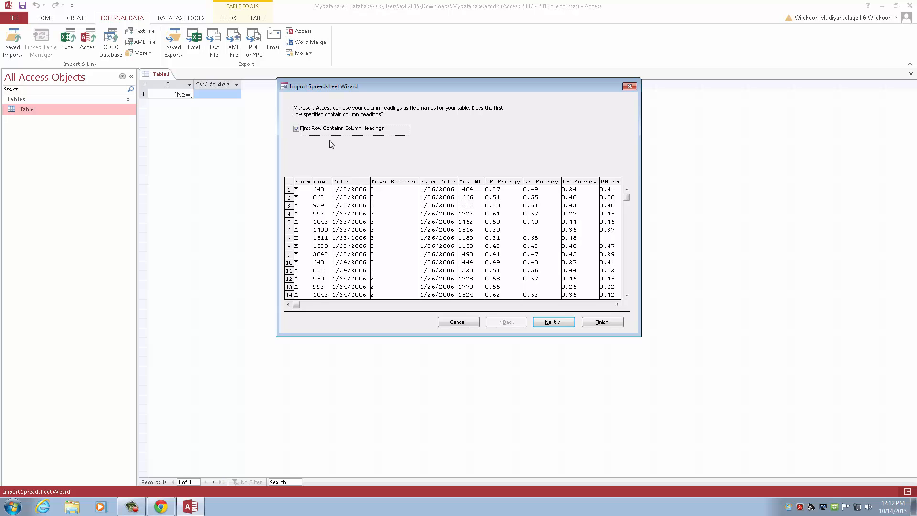
- Keep the first row as column headings for the imported table and continue to the field options
left_click(297, 129)
left_click(296, 129)
left_click(554, 322)
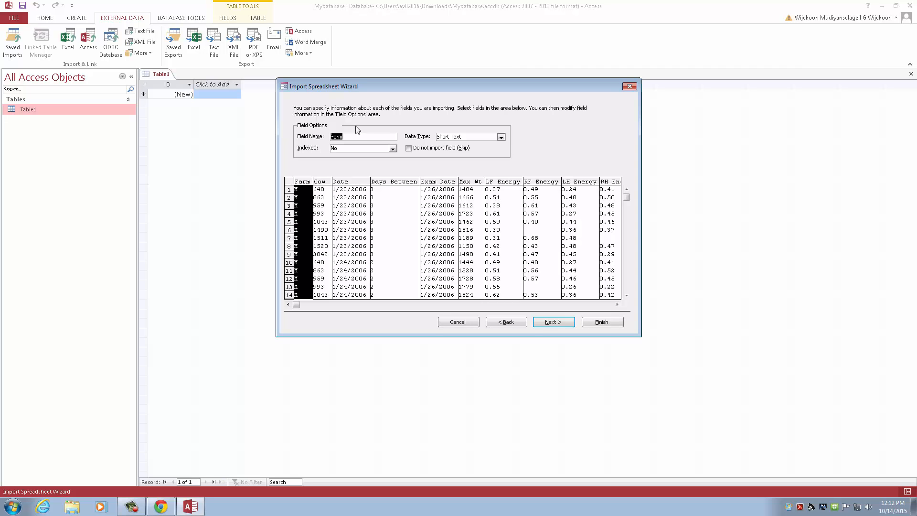
- Review the name, data type and indexing options of the imported fields from Cow through RH Energy
left_click(325, 186)
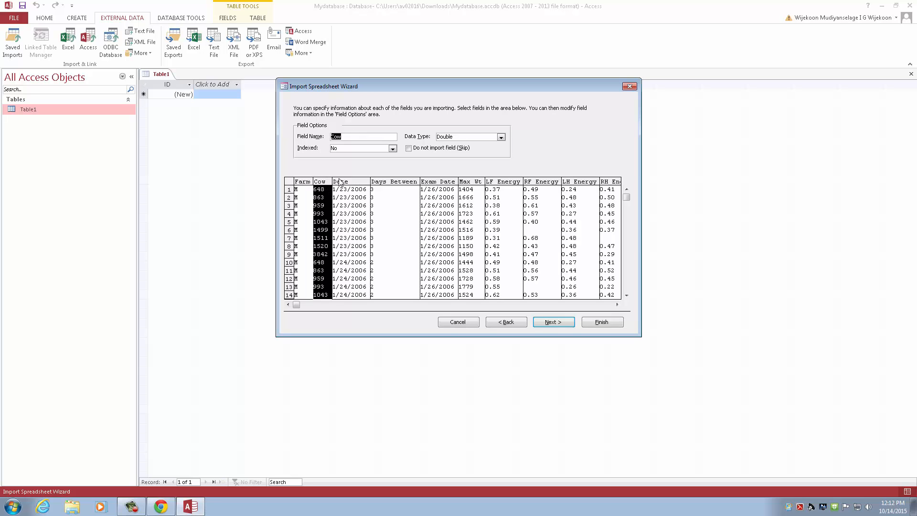
left_click(344, 182)
left_click(403, 186)
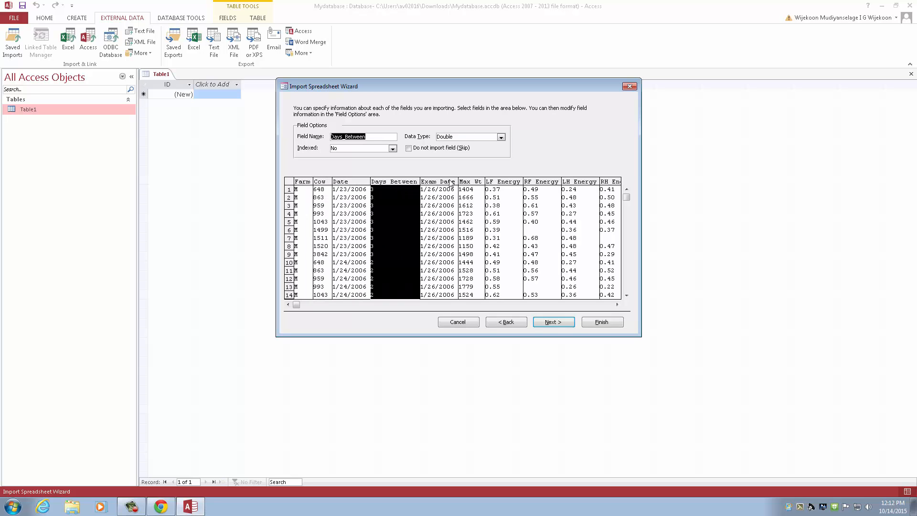
left_click(452, 185)
left_click(479, 185)
left_click(513, 184)
left_click(543, 184)
left_click(572, 184)
left_click(611, 185)
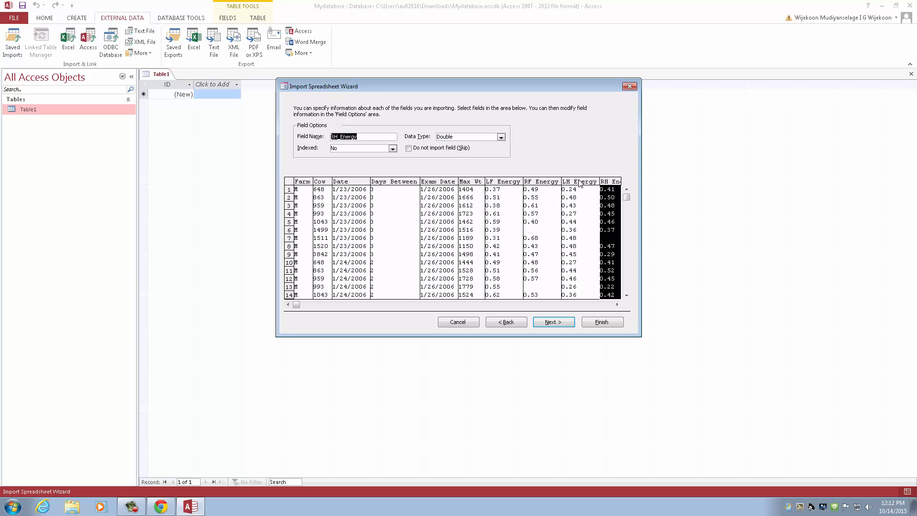
left_click(521, 182)
left_click(433, 186)
left_click(403, 182)
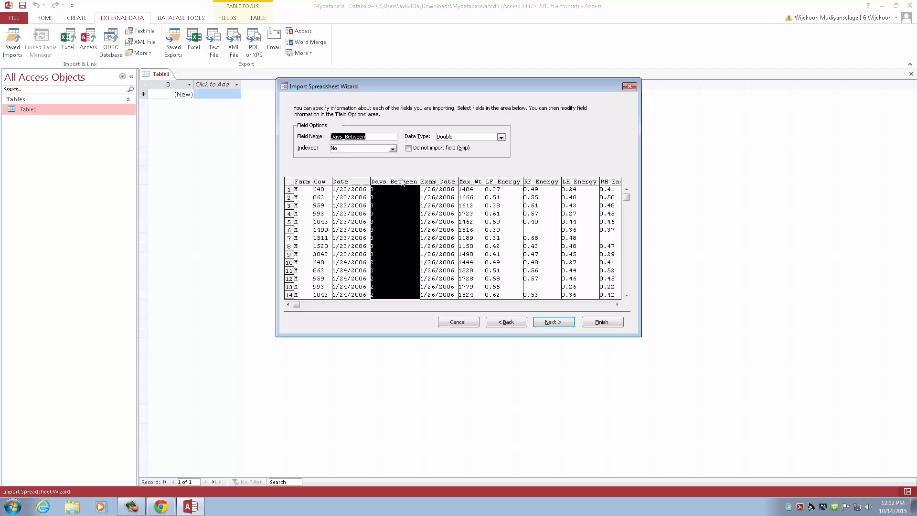
left_click(329, 185)
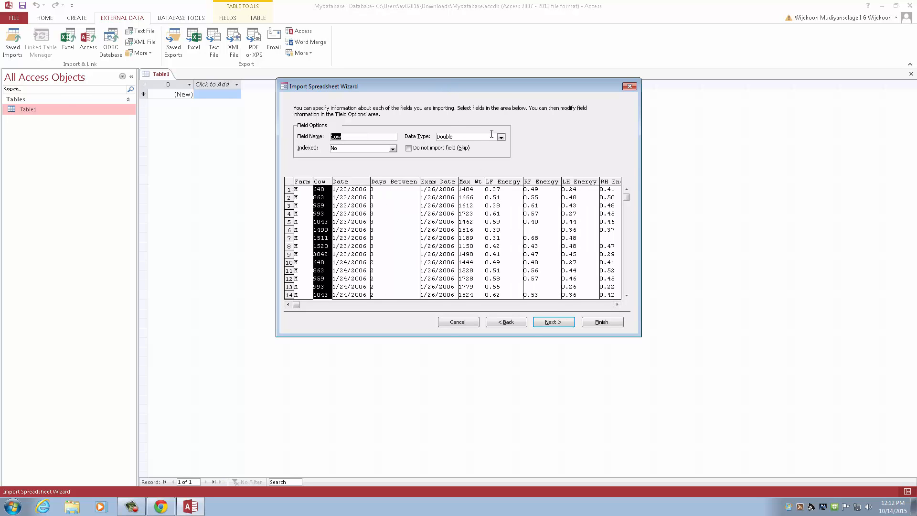
- Let Access add the primary key, import the spreadsheet to the table Cows, and finish without saving the import steps
left_click(554, 322)
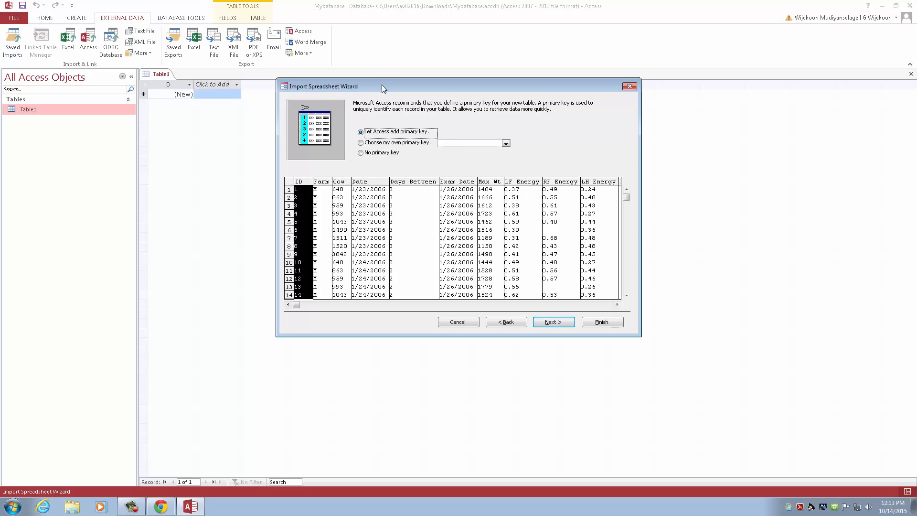
left_click_drag(382, 84, 394, 107)
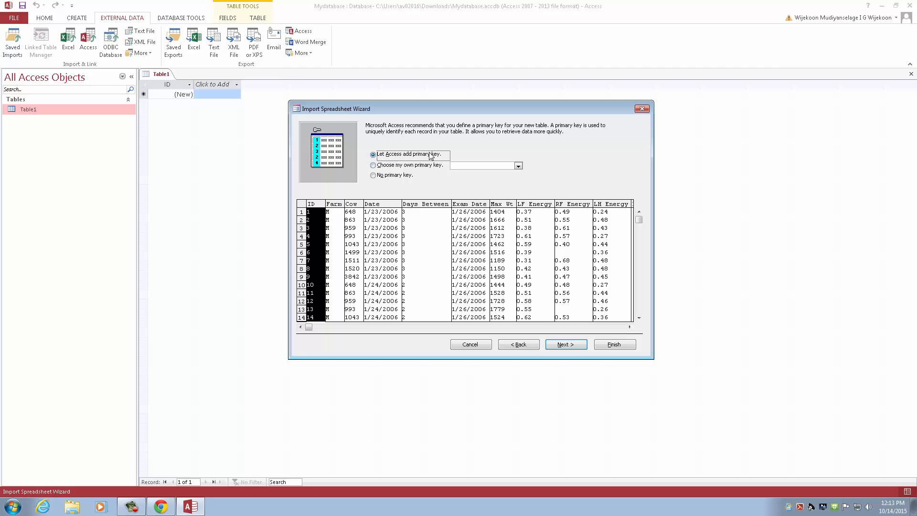
left_click(574, 344)
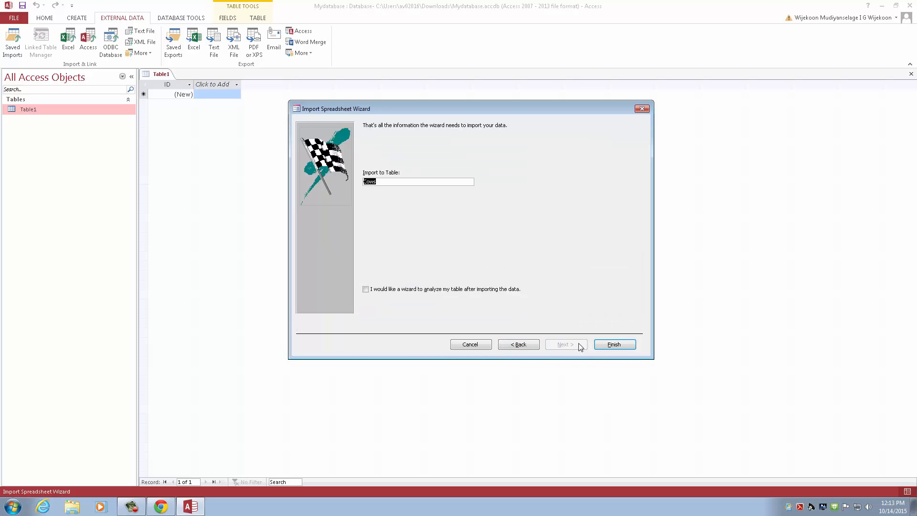
left_click(611, 346)
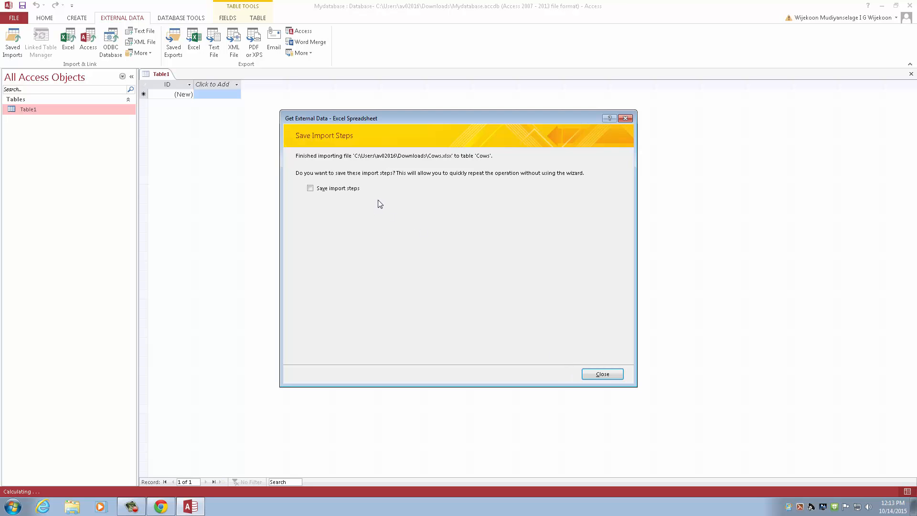
left_click(615, 372)
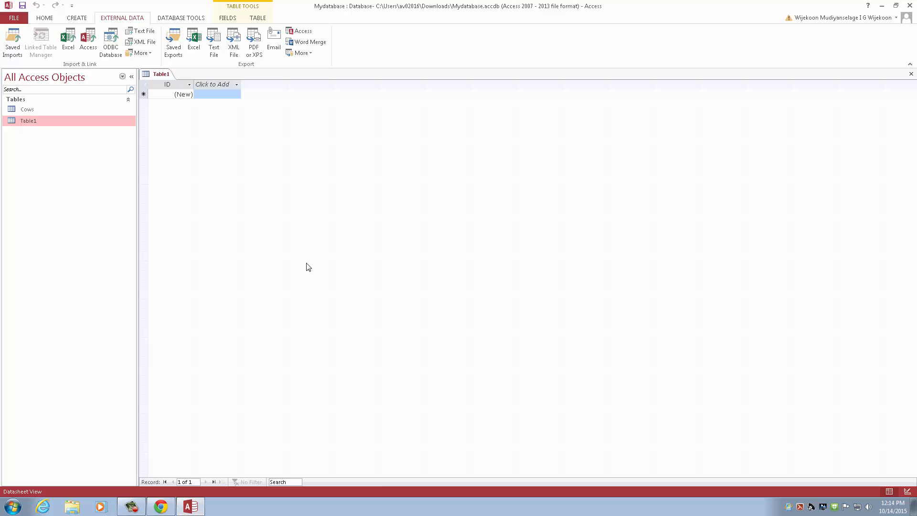
- Start another Excel import of Cows.xlsx from the Downloads folder into a new table in the current database
left_click(197, 514)
left_click(196, 510)
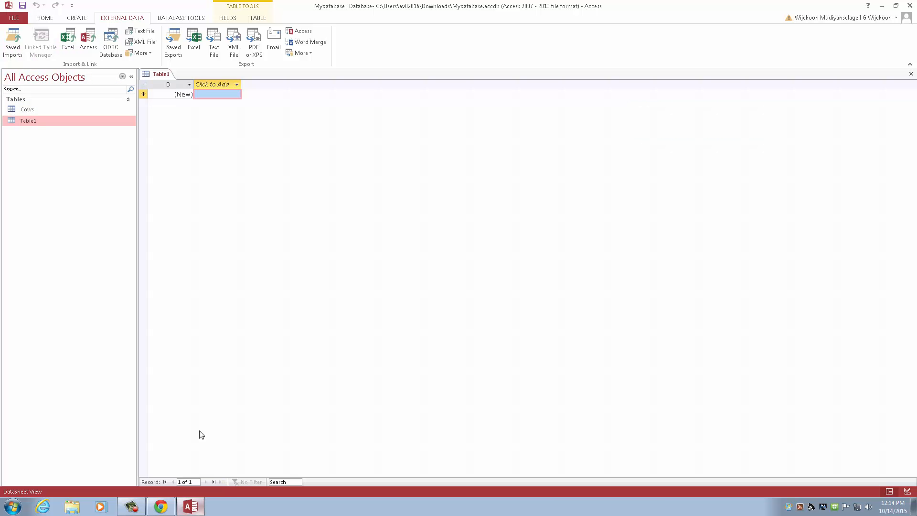
left_click(68, 48)
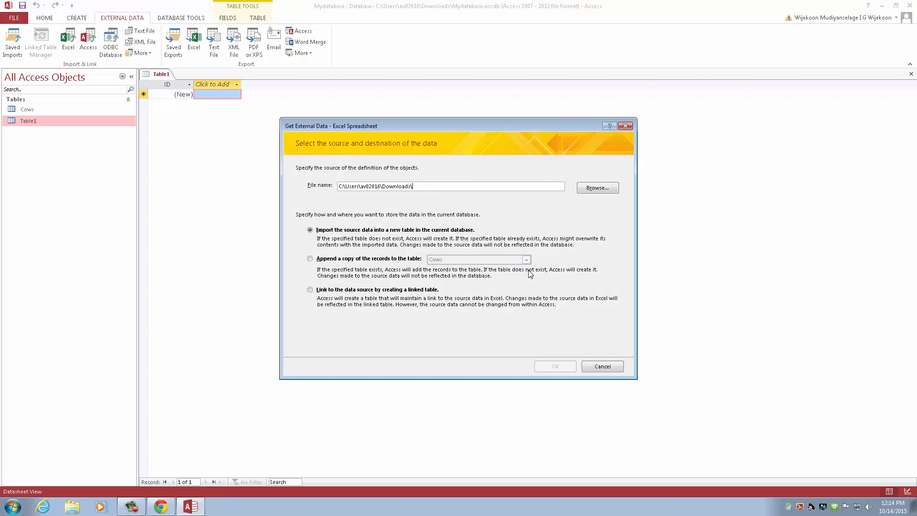
left_click(598, 188)
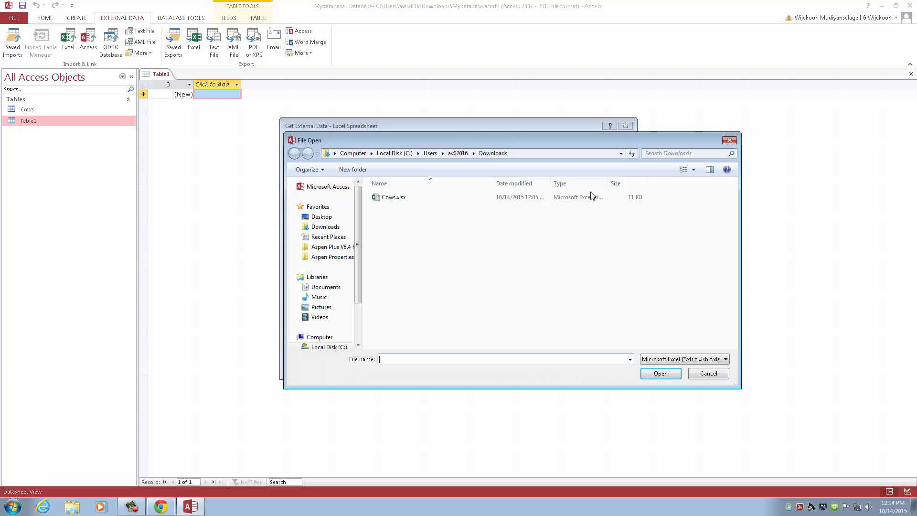
left_click(389, 197)
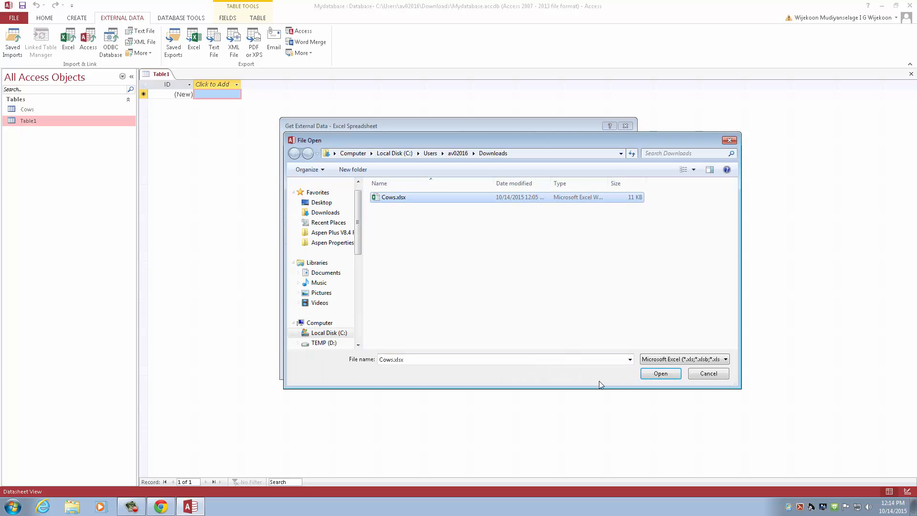
left_click(660, 375)
left_click(561, 365)
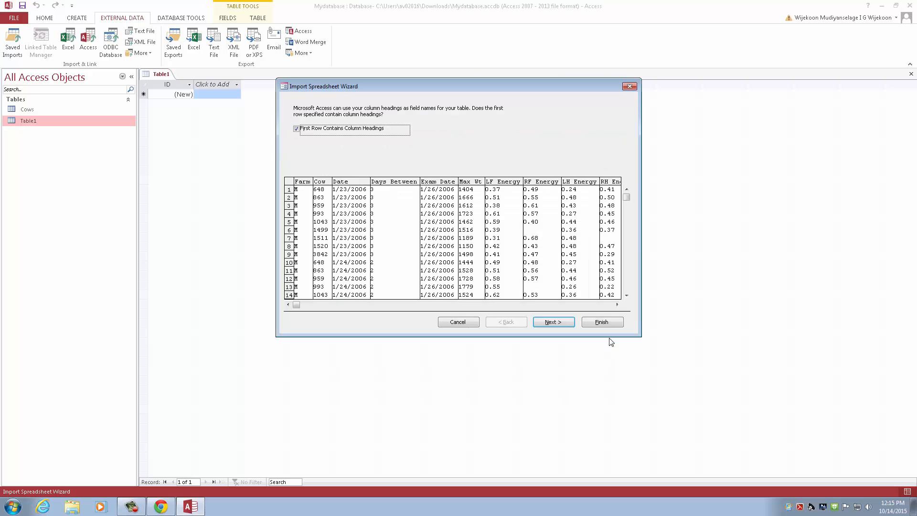
- Finish the import with the default options, overwriting the existing Cows table, without saving the import steps
left_click(603, 323)
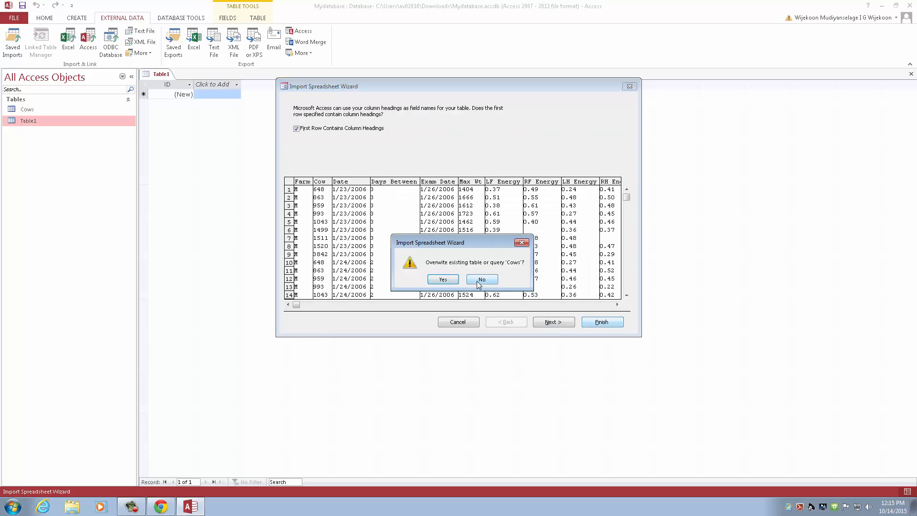
left_click(445, 284)
left_click(618, 376)
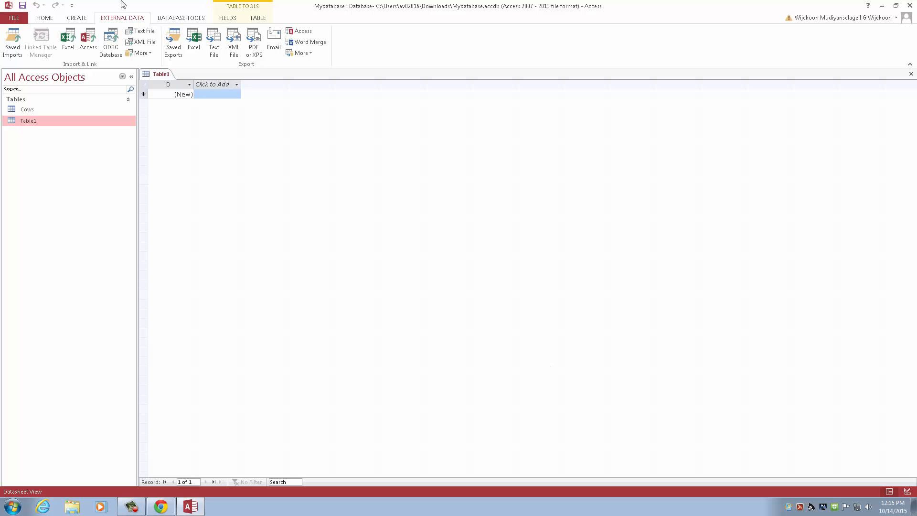
double_click(154, 5)
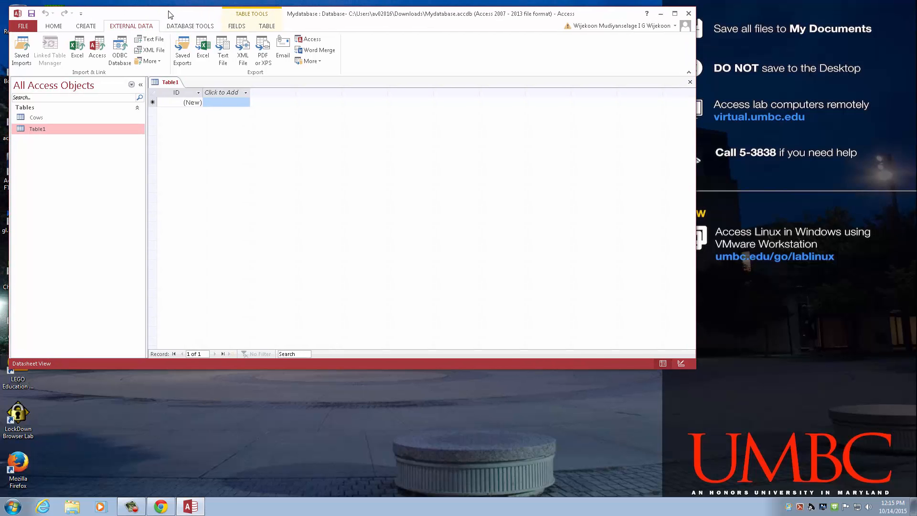
left_click(662, 15)
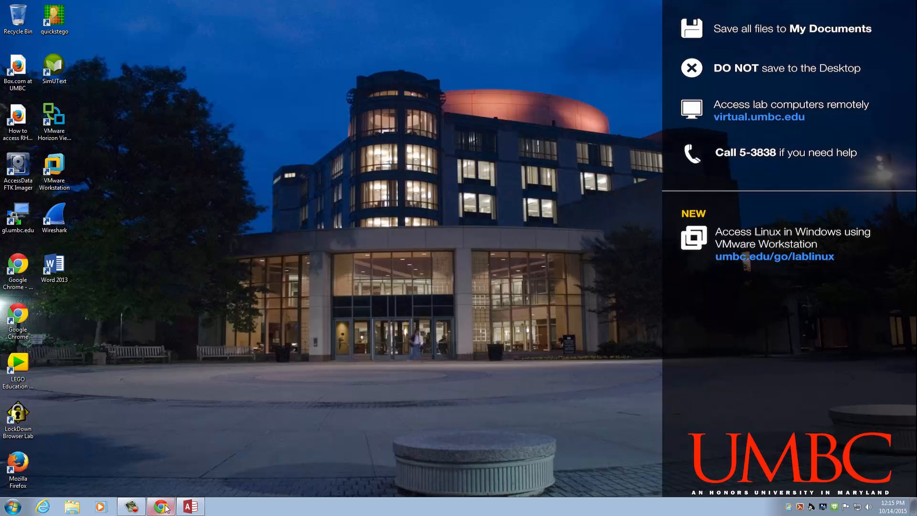
left_click(190, 507)
- Open the imported Cows table in Datasheet View and maximize the database window
left_click(62, 108)
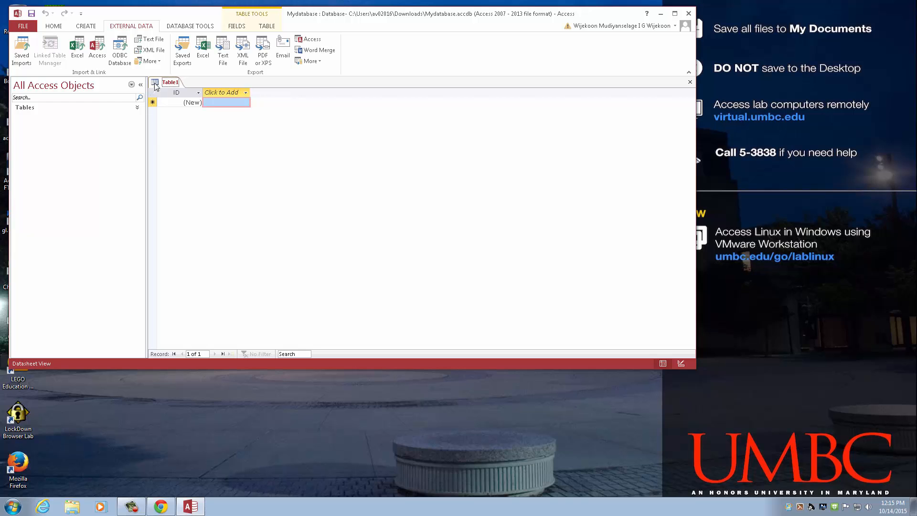
left_click(138, 109)
double_click(36, 118)
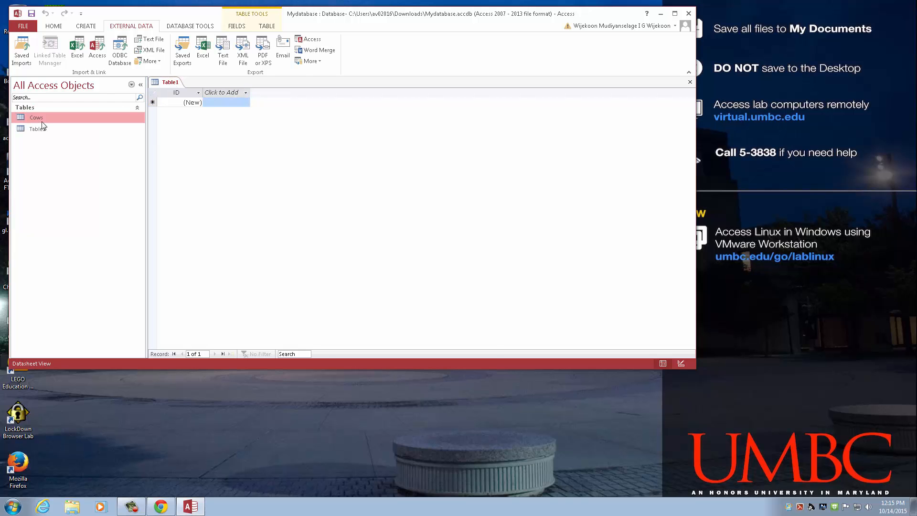
left_click(165, 82)
left_click(201, 82)
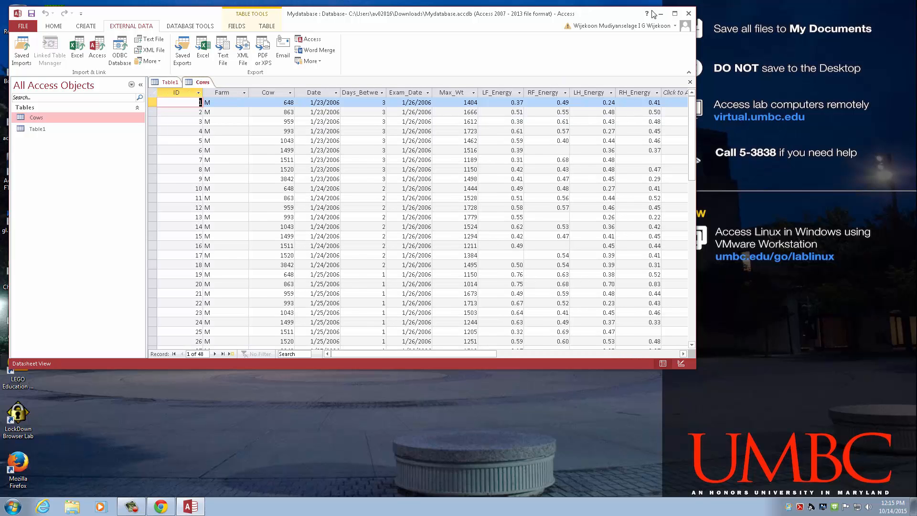
left_click(675, 13)
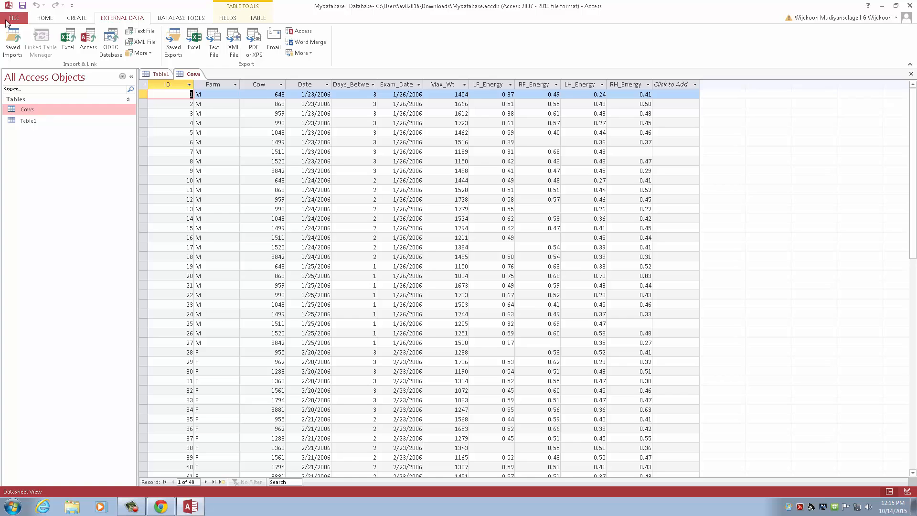
- Close the Mydatabase database and exit Access
left_click(11, 19)
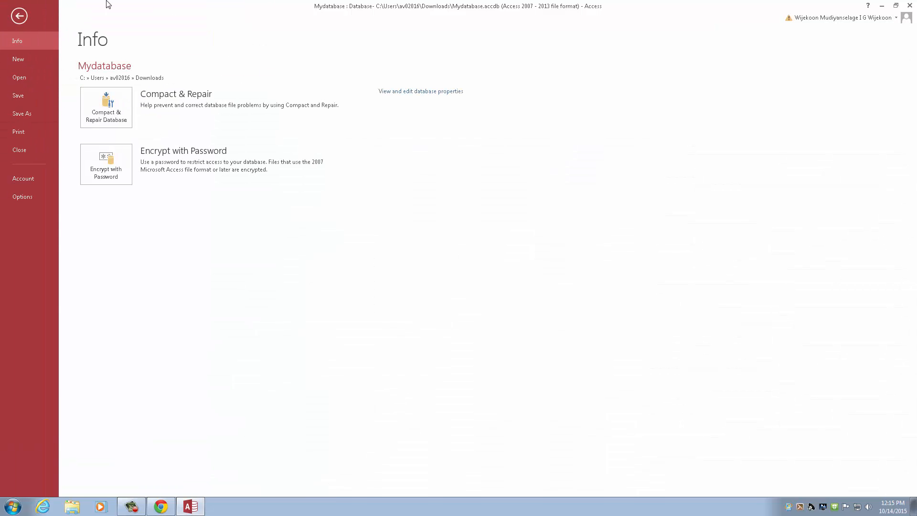
left_click(19, 16)
left_click(14, 18)
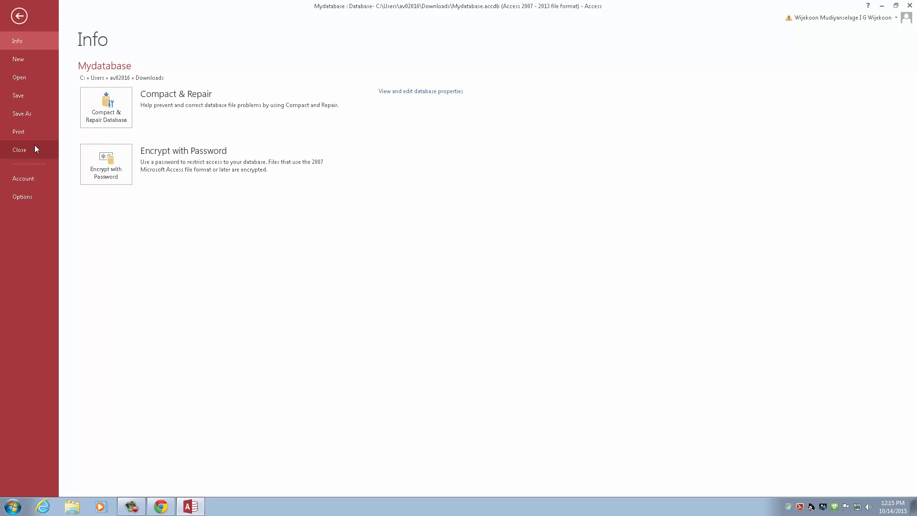
left_click(34, 148)
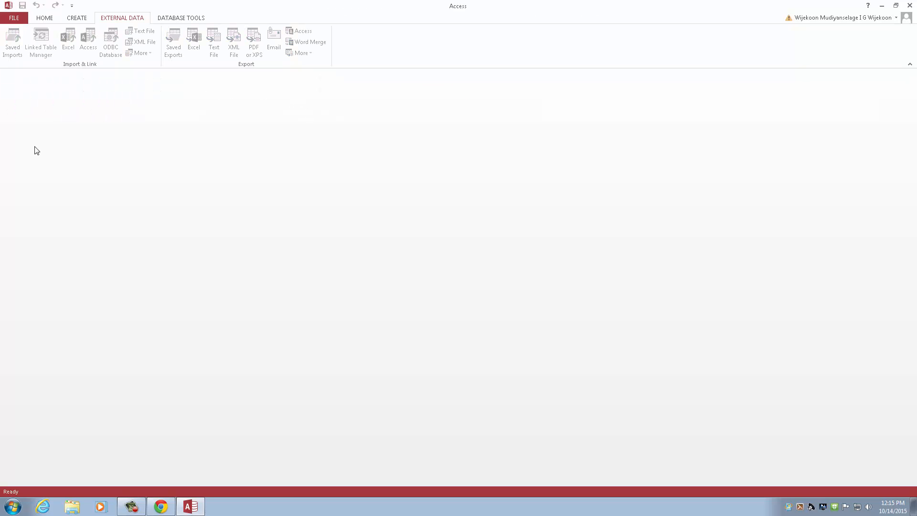
left_click(911, 5)
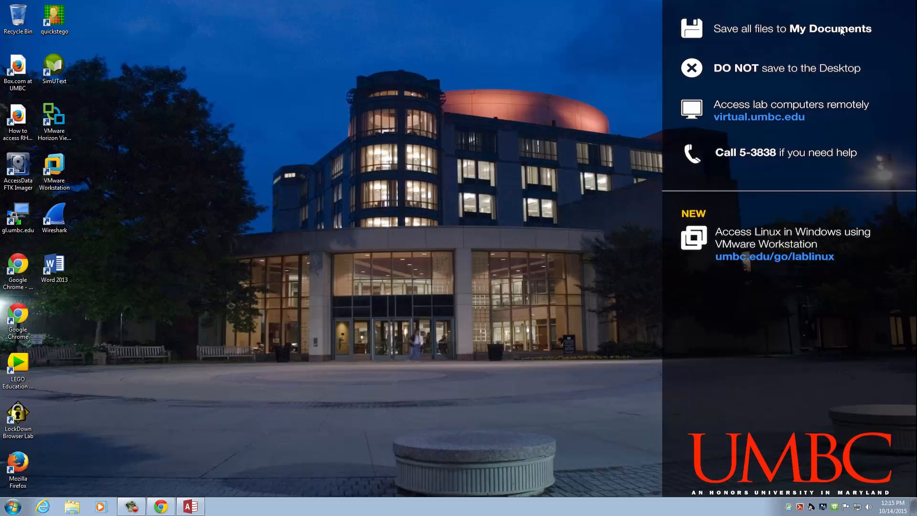
- Open the Cows.accdb database from the Downloads folder in Access and enable its content
left_click(72, 506)
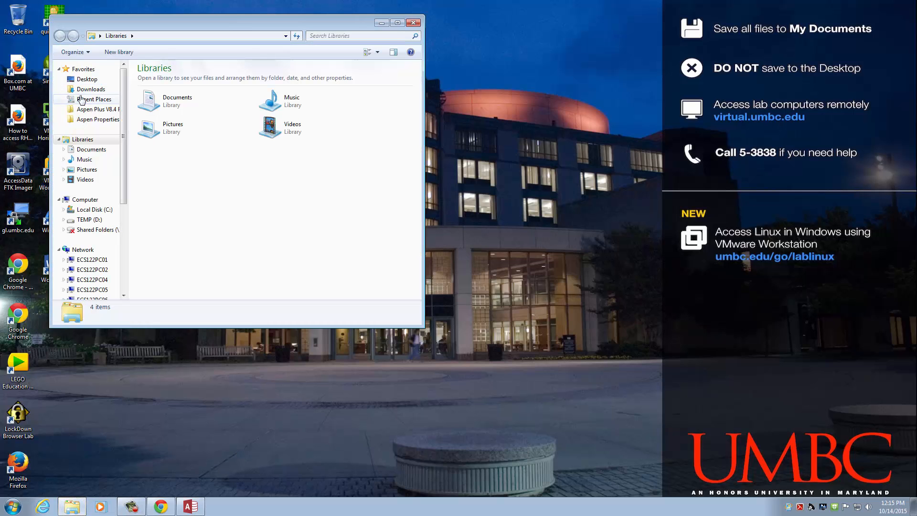
left_click(91, 89)
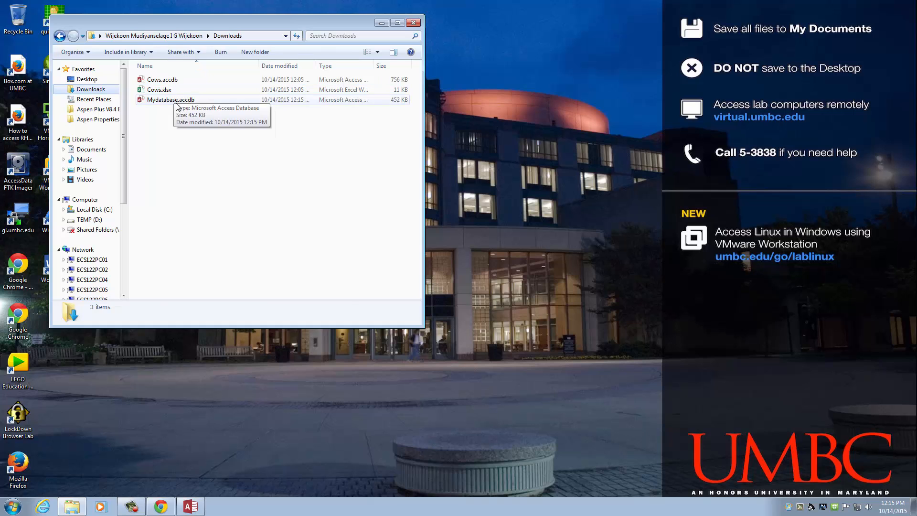
left_click(172, 84)
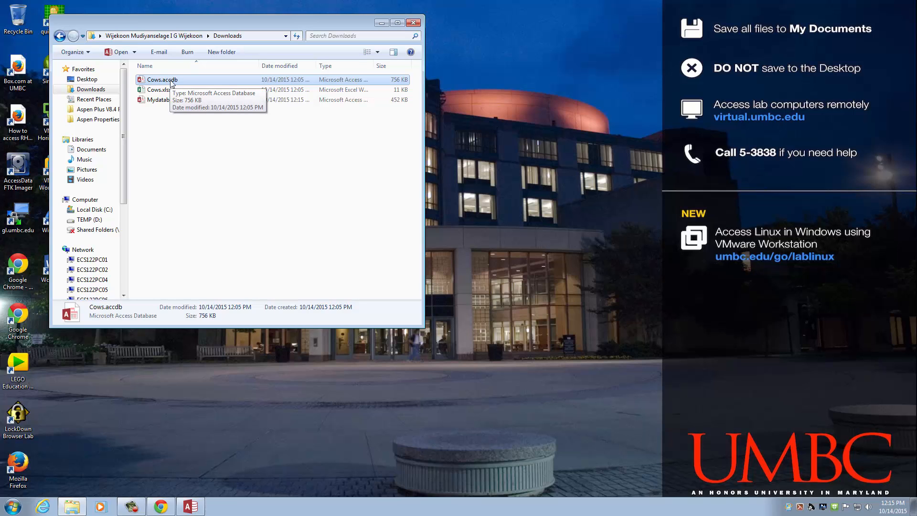
double_click(173, 82)
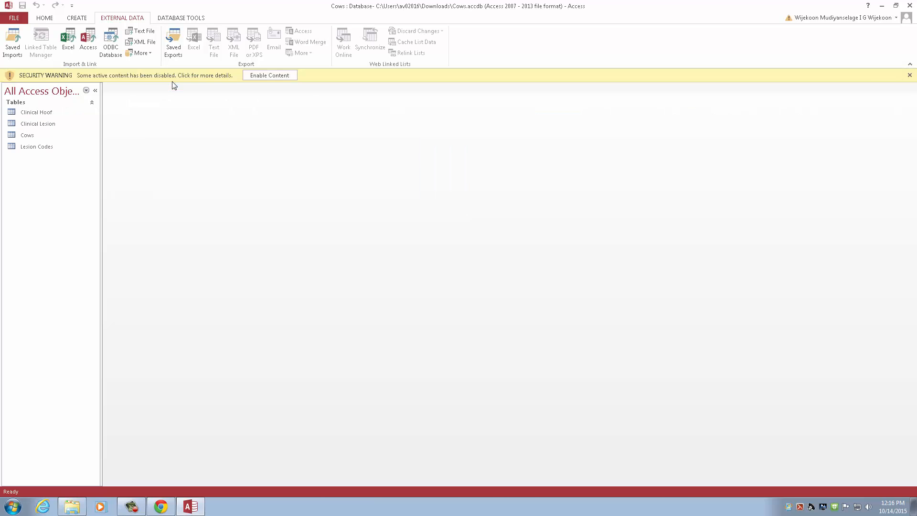
left_click(251, 75)
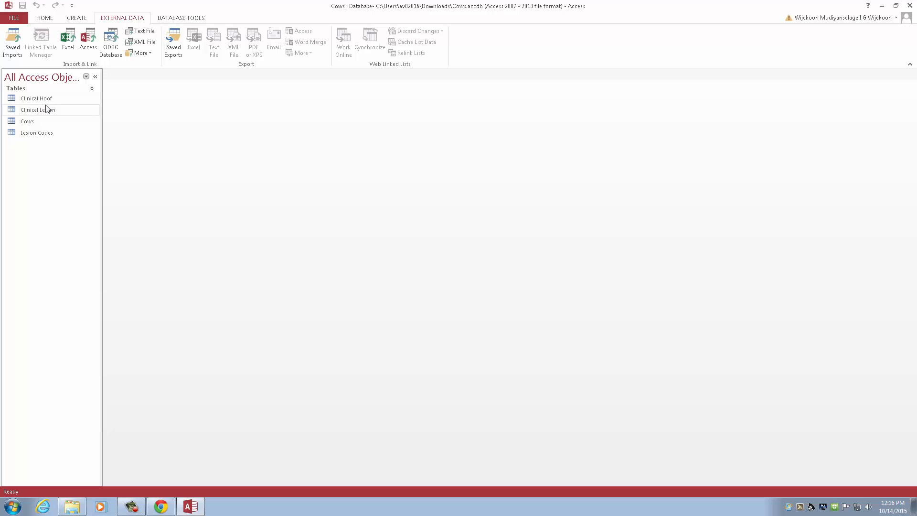
- Create a new query in Design View and add only the Cows table as its source
left_click(79, 19)
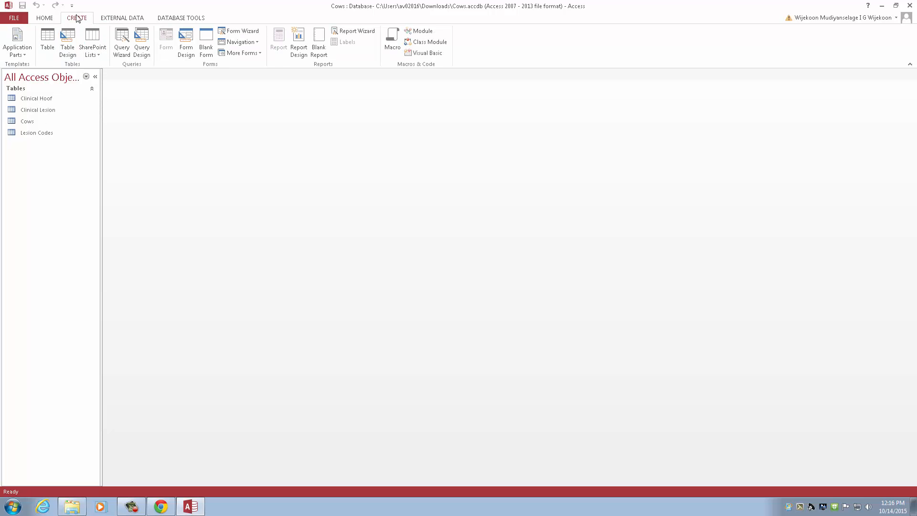
left_click(145, 57)
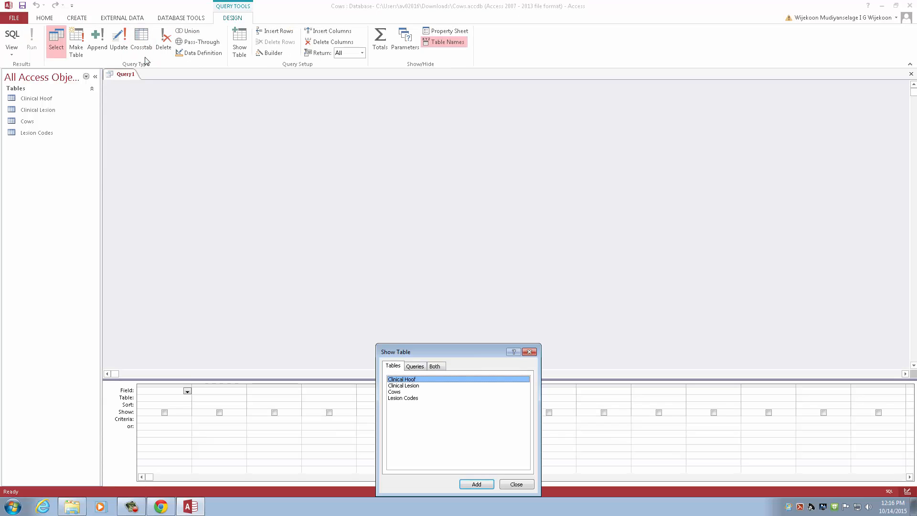
left_click_drag(474, 354, 474, 216)
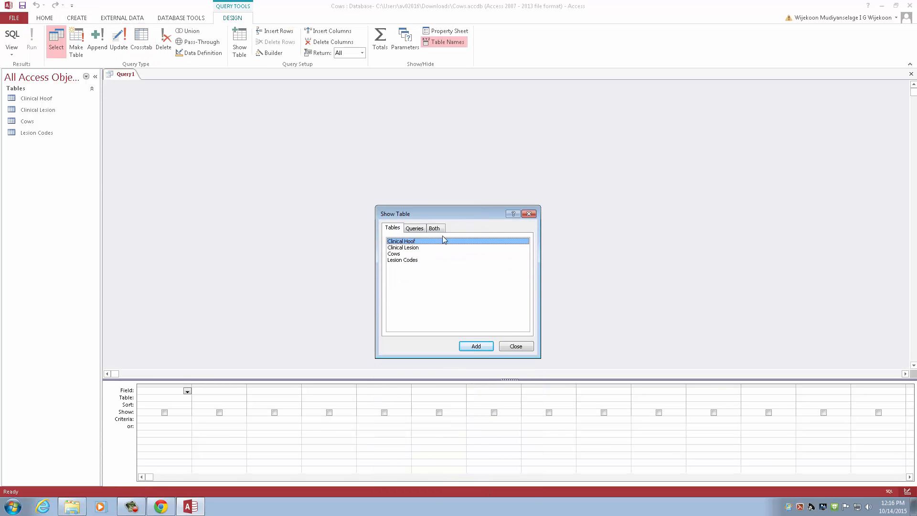
left_click(396, 254)
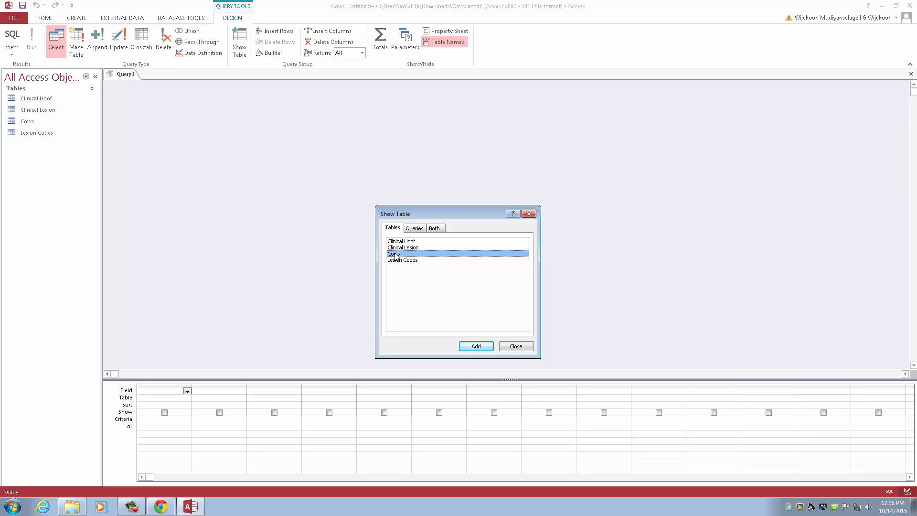
left_click(477, 347)
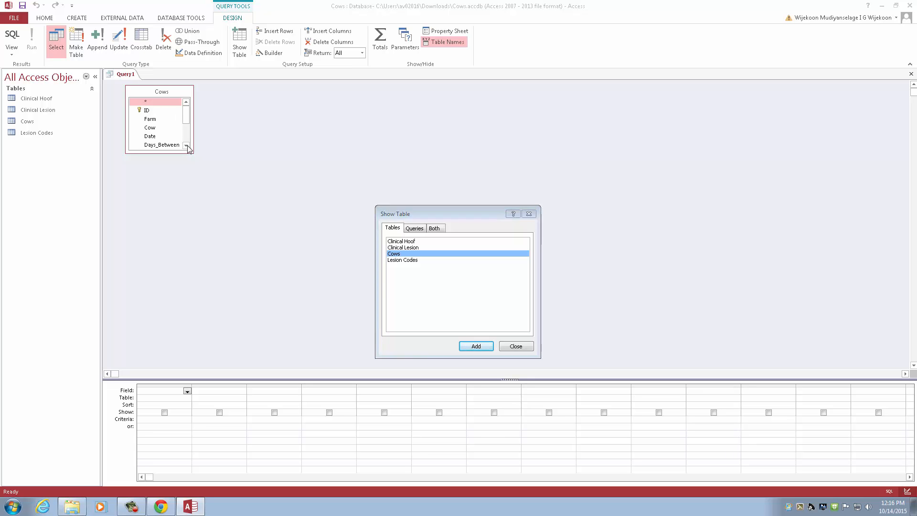
left_click(516, 347)
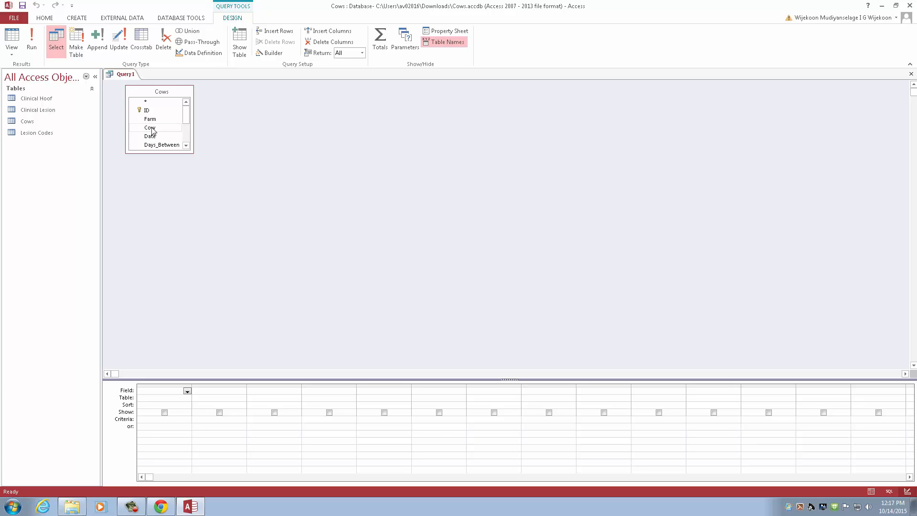
- Add the Farm, Cow, Exam_Date and Max_Wt fields of the Cows table to the query's design grid
left_click(153, 119)
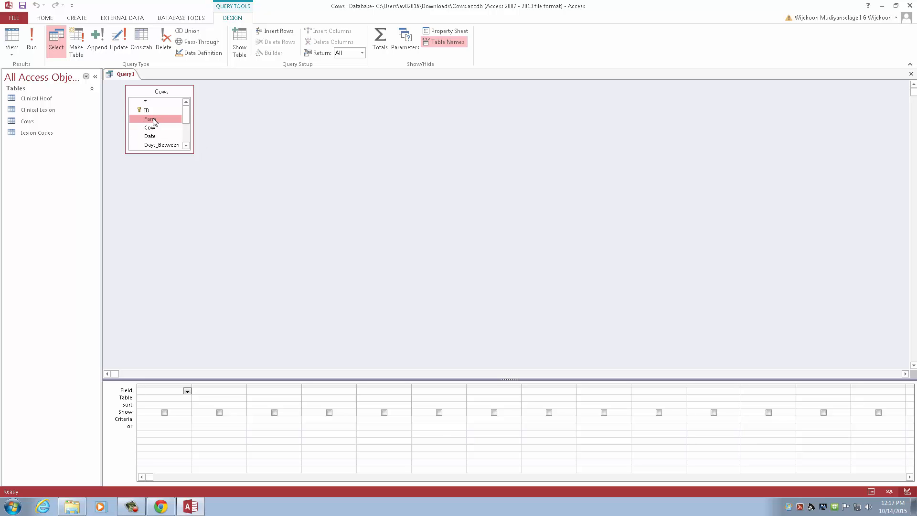
double_click(153, 120)
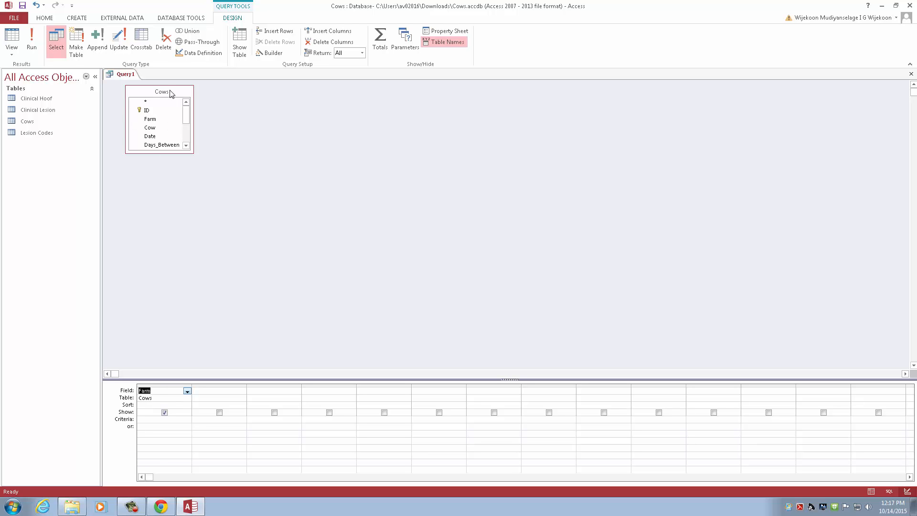
double_click(161, 128)
left_click(185, 145)
left_click(186, 146)
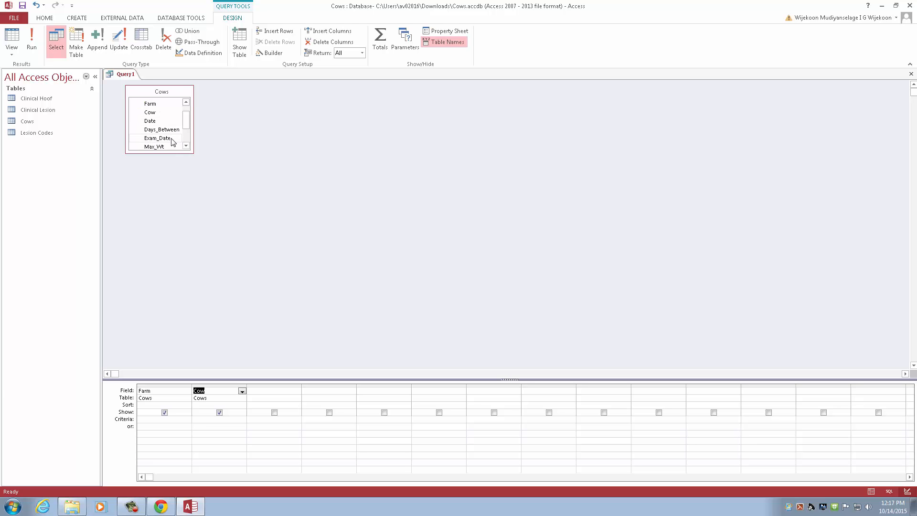
double_click(172, 139)
double_click(168, 149)
left_click_drag(160, 93, 171, 94)
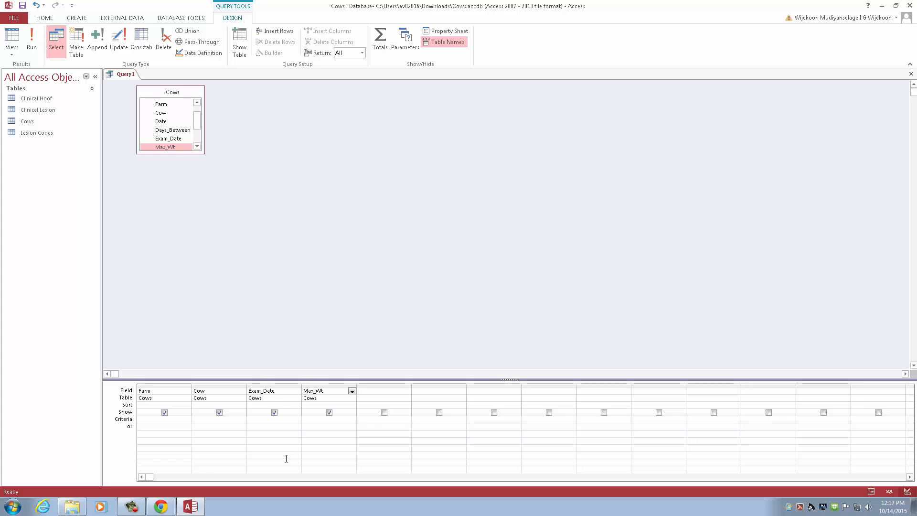
- Display the query in Datasheet View and examine the Cow and Exam_Date values of the returned records
left_click(12, 53)
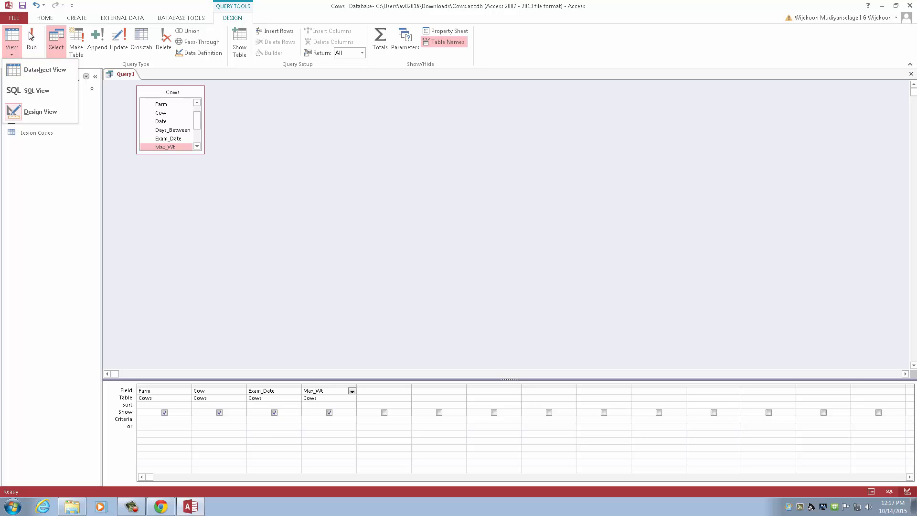
left_click(29, 73)
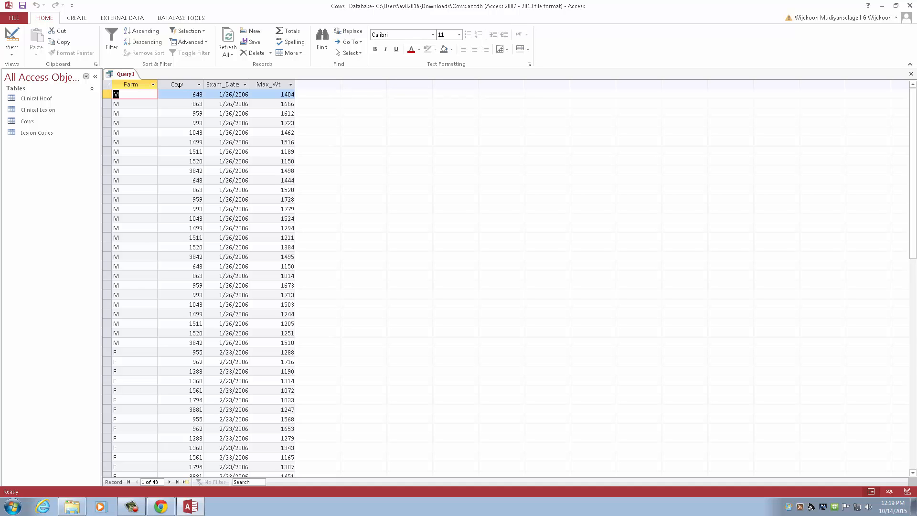
left_click(192, 131)
left_click(194, 94)
left_click(191, 196)
left_click(193, 123)
left_click(194, 94)
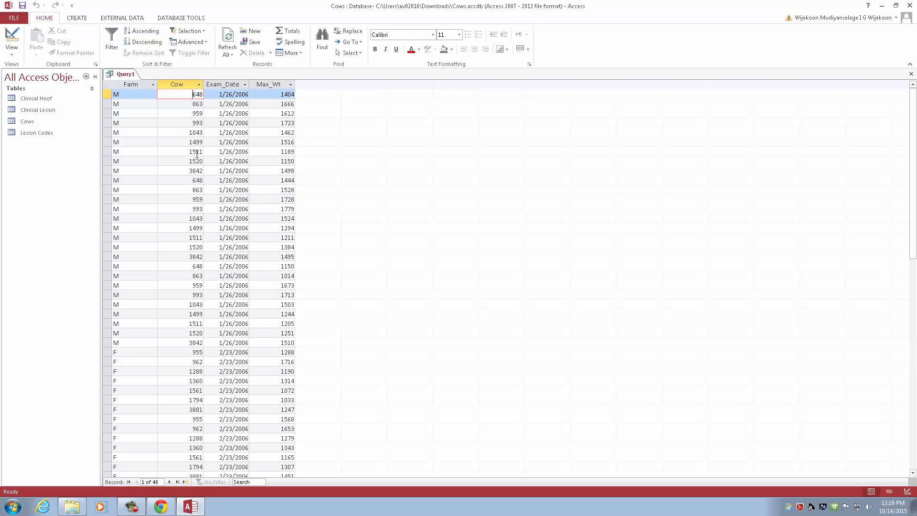
left_click(228, 142)
left_click(243, 189)
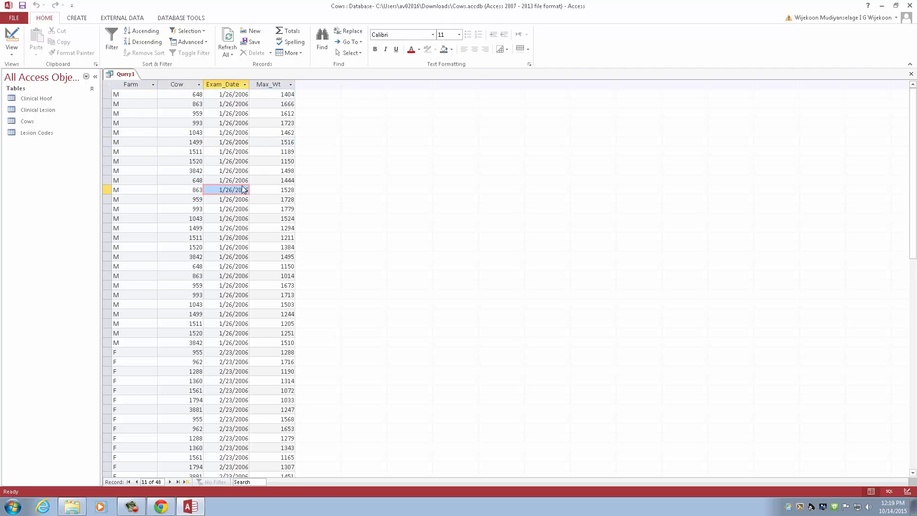
left_click(234, 134)
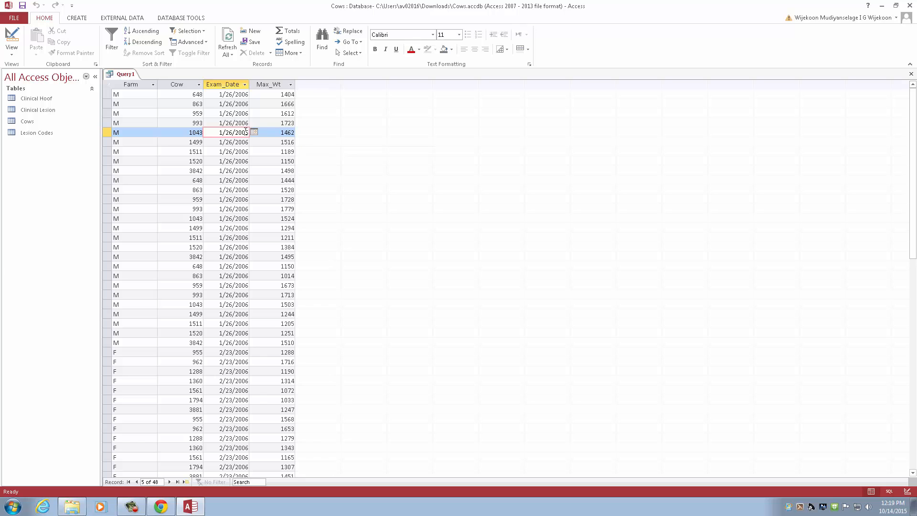
left_click(183, 133)
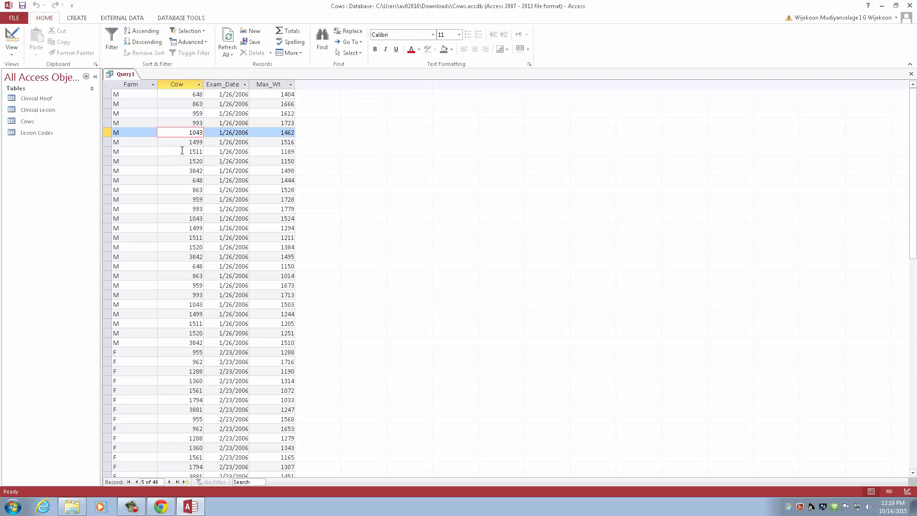
- Switch the query to SQL View to read its SELECT statement
left_click(12, 52)
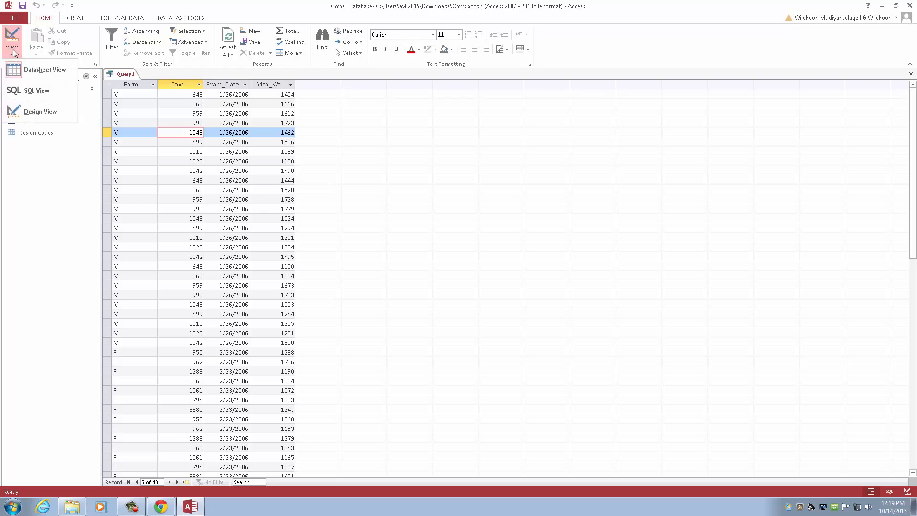
left_click(27, 92)
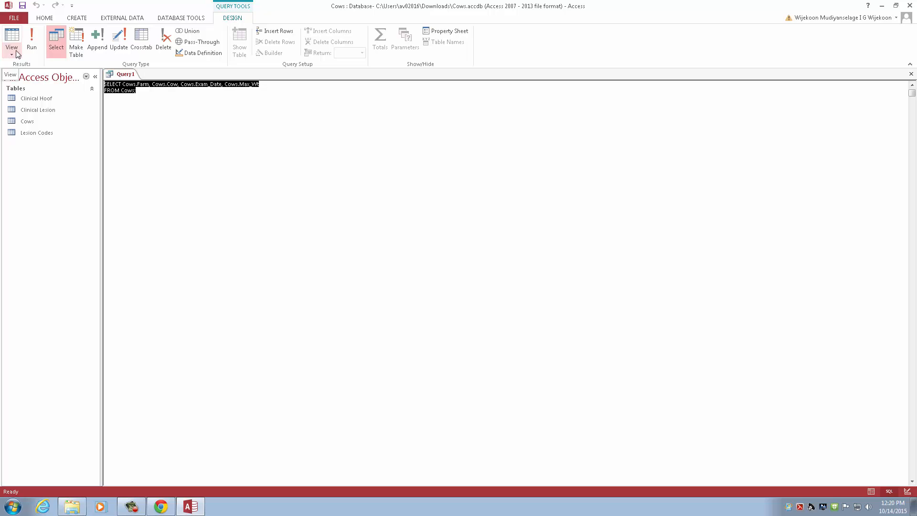
left_click(39, 111)
left_click(39, 122)
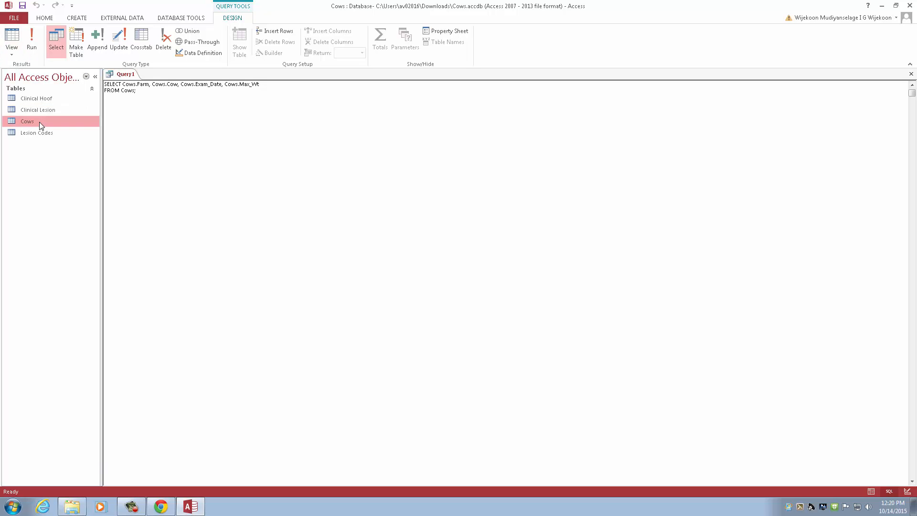
left_click(87, 111)
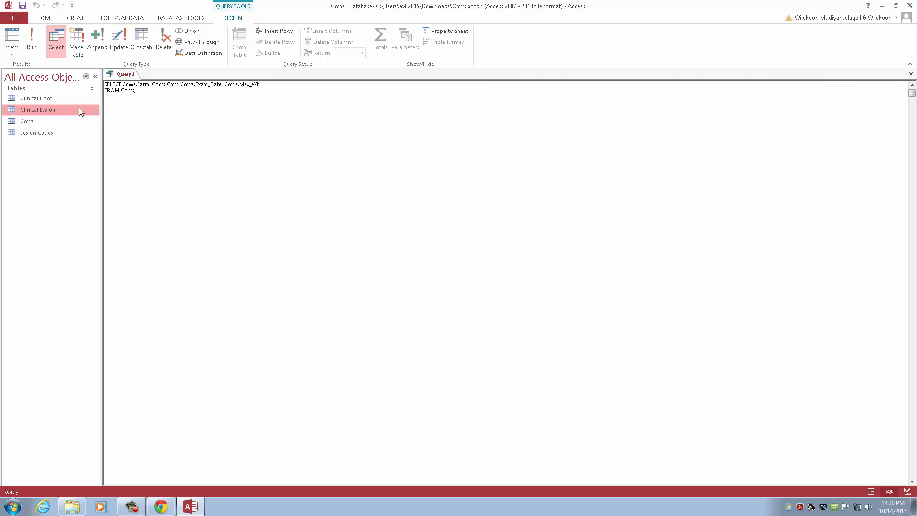
- Create a second query in Design View with only the Clinical Hoof table as its source
left_click(77, 18)
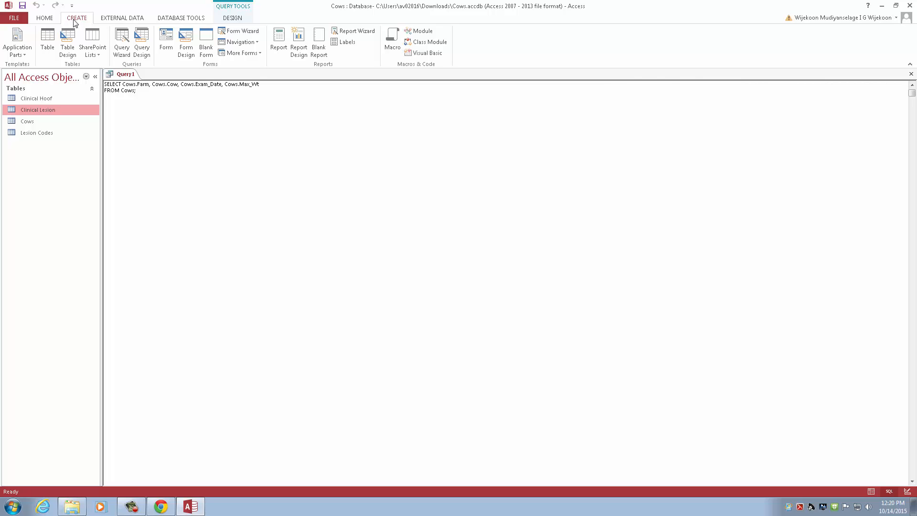
left_click(145, 58)
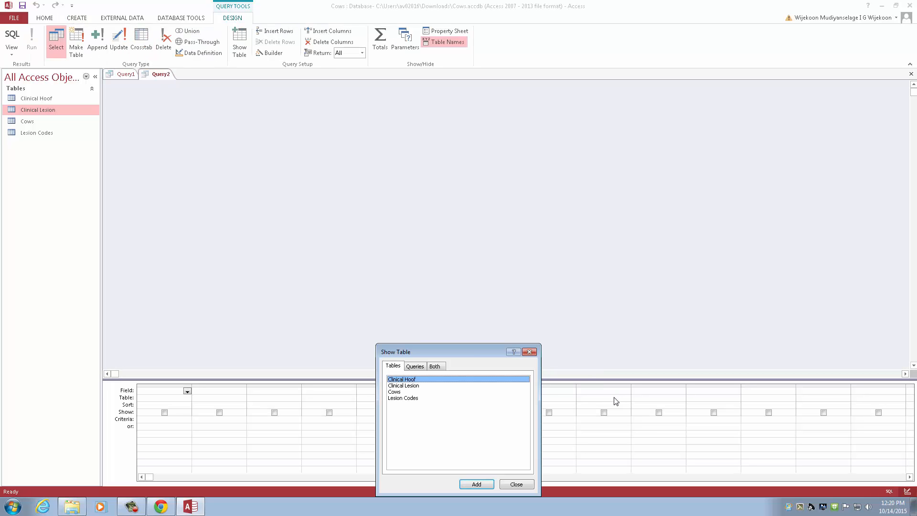
left_click_drag(471, 354, 467, 263)
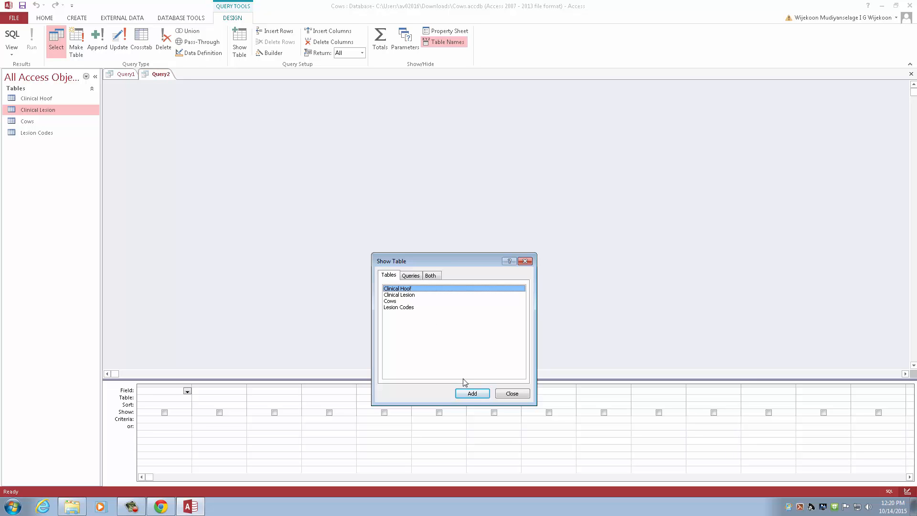
left_click(473, 395)
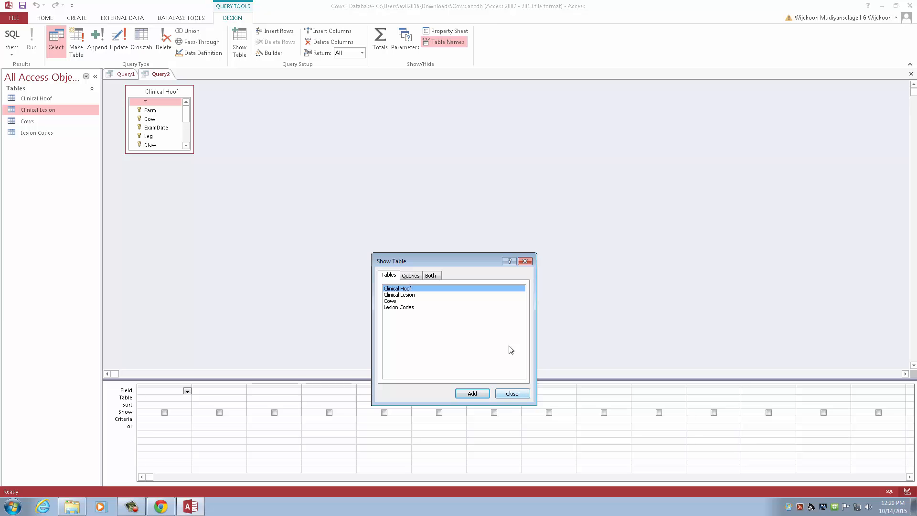
left_click(510, 393)
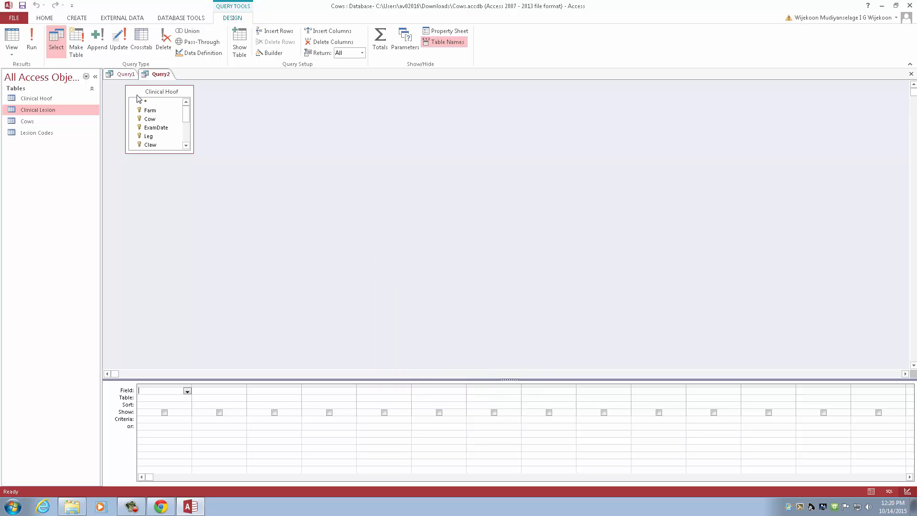
- Review the Clinical Hoof fields and add the all-fields entry (*) to the first column of the query grid
left_click(186, 146)
left_click(186, 147)
left_click(186, 147)
left_click(186, 119)
left_click(157, 138)
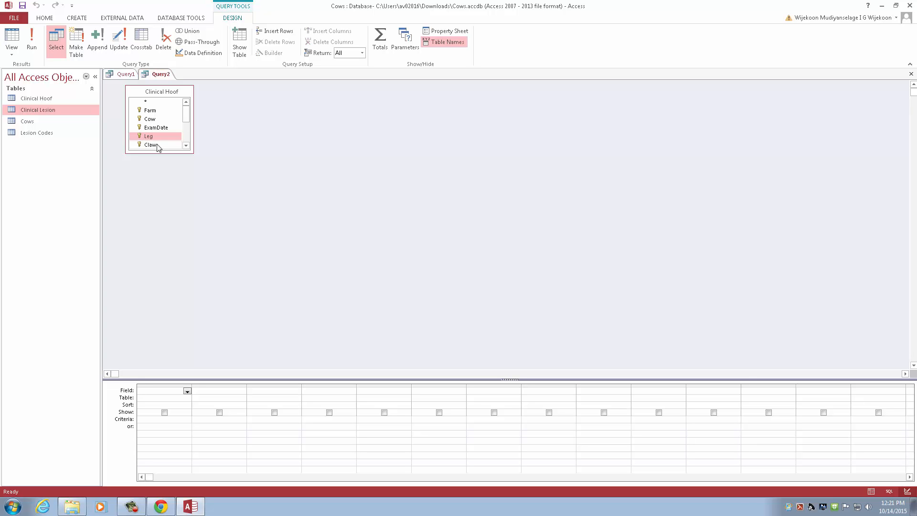
left_click(157, 144)
double_click(162, 103)
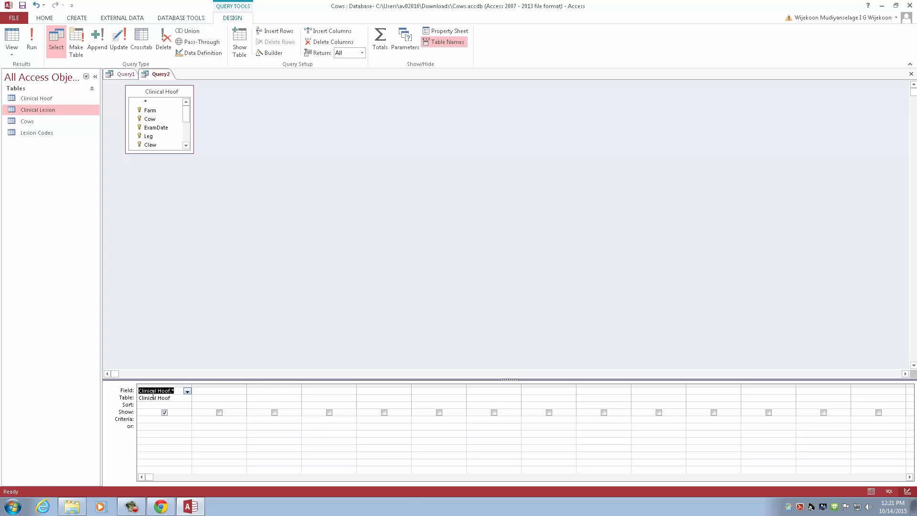
left_click(187, 391)
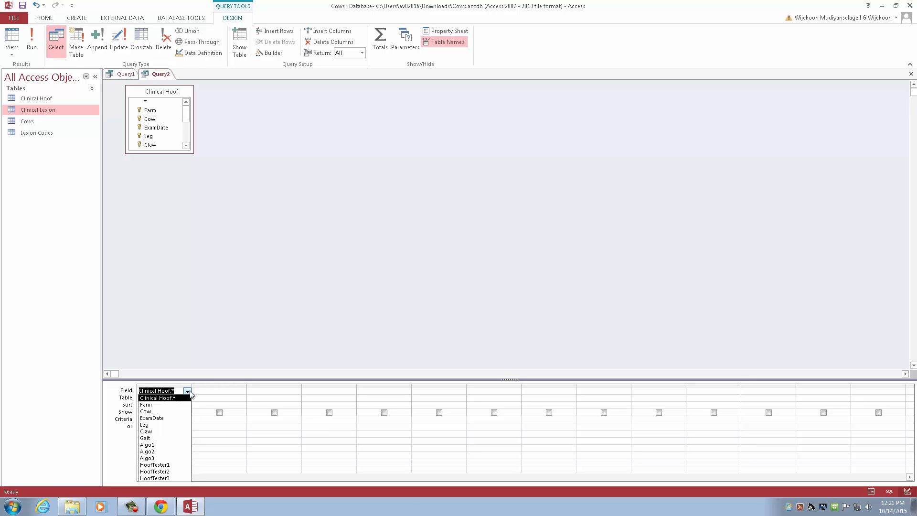
left_click(162, 119)
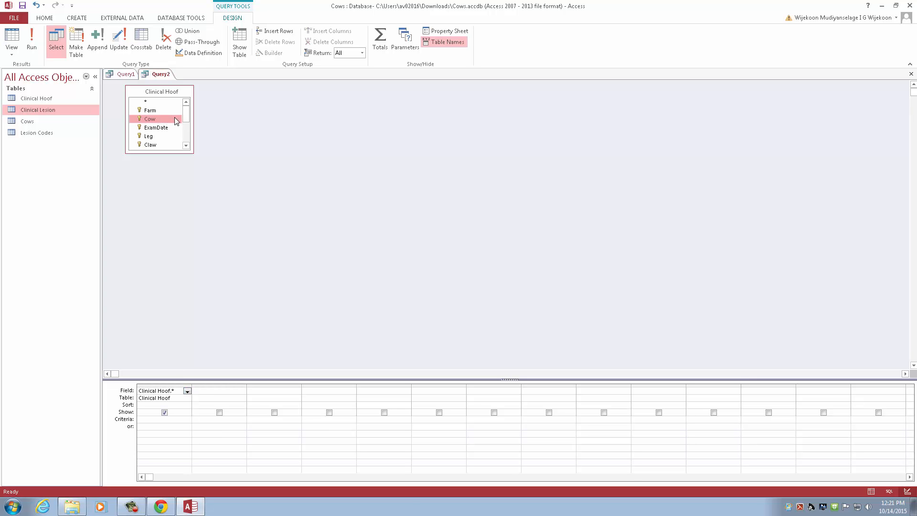
- Add the Leg and Claw fields as separate grid columns and reposition the Clinical Hoof field list
scroll(156, 116, "down", 1)
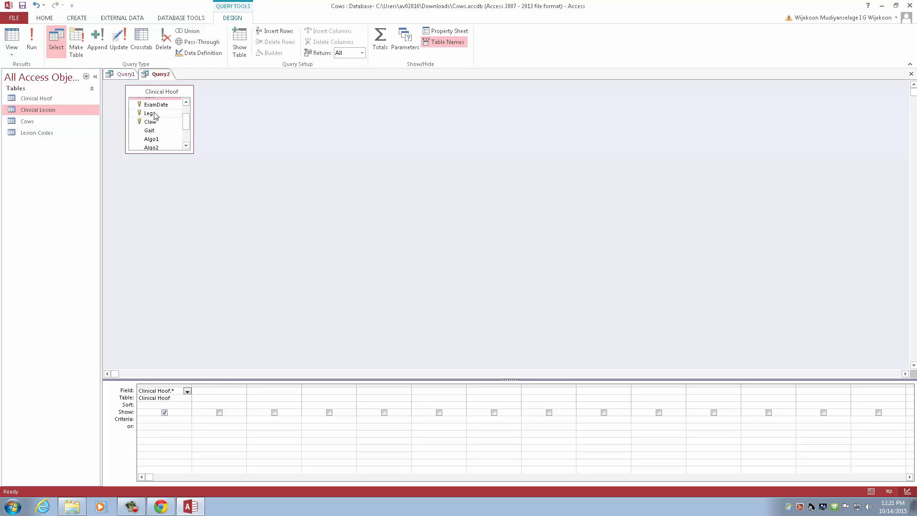
double_click(153, 113)
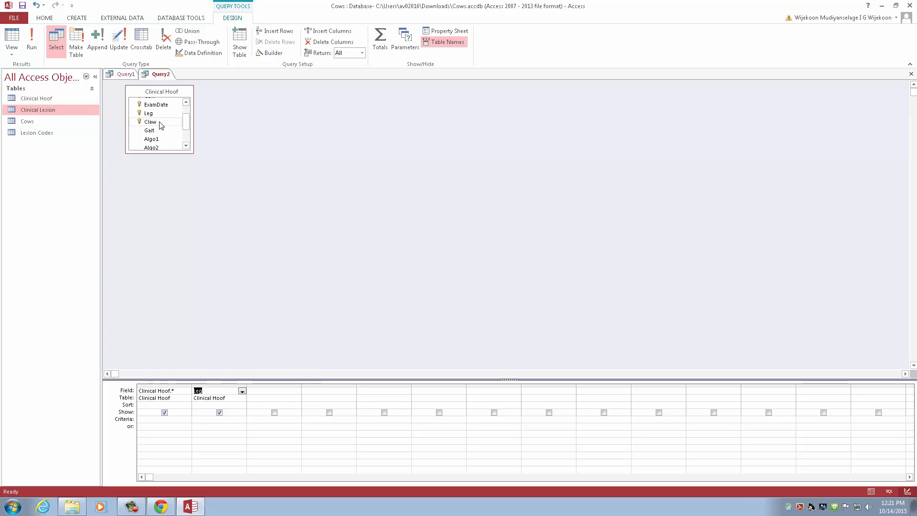
double_click(161, 126)
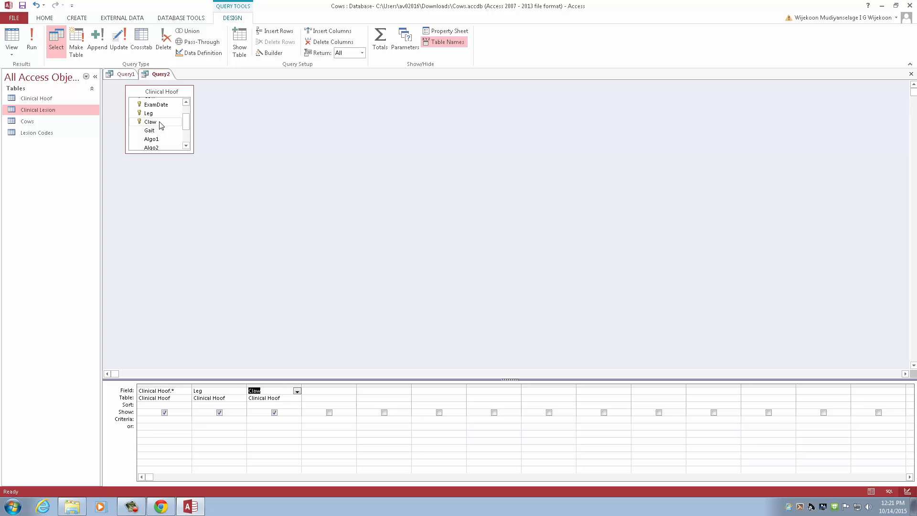
left_click_drag(165, 91, 248, 95)
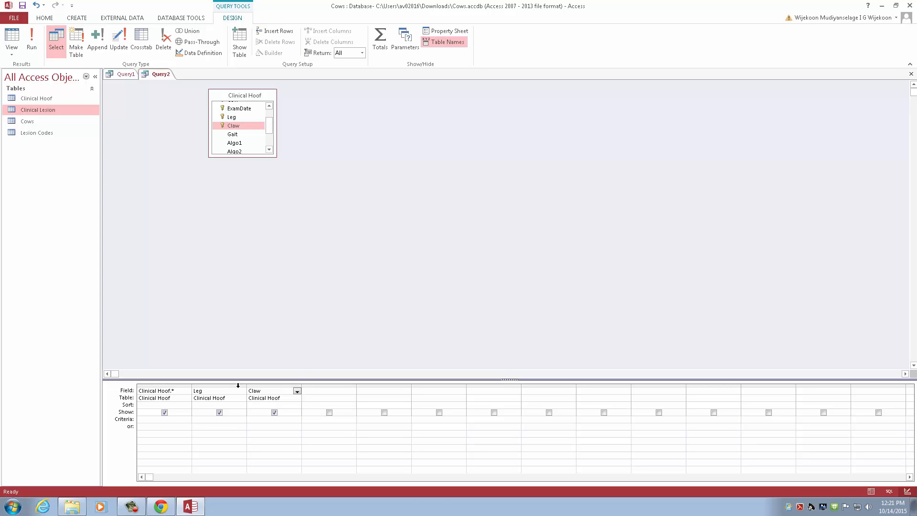
- Enter the criteria ="LF" for Leg and ="M" for Claw in the same criteria row
left_click(220, 419)
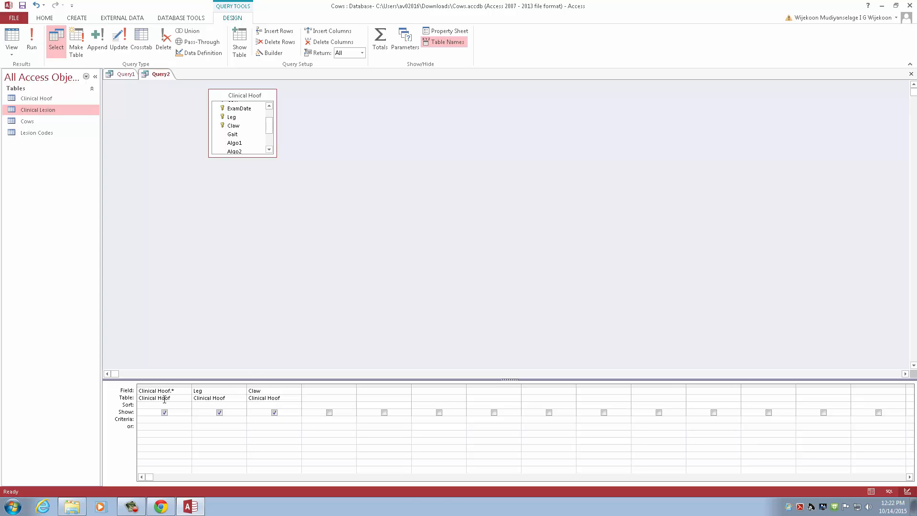
type("=")
key("BackSpace")
type("=\"LF\"")
key("Tab")
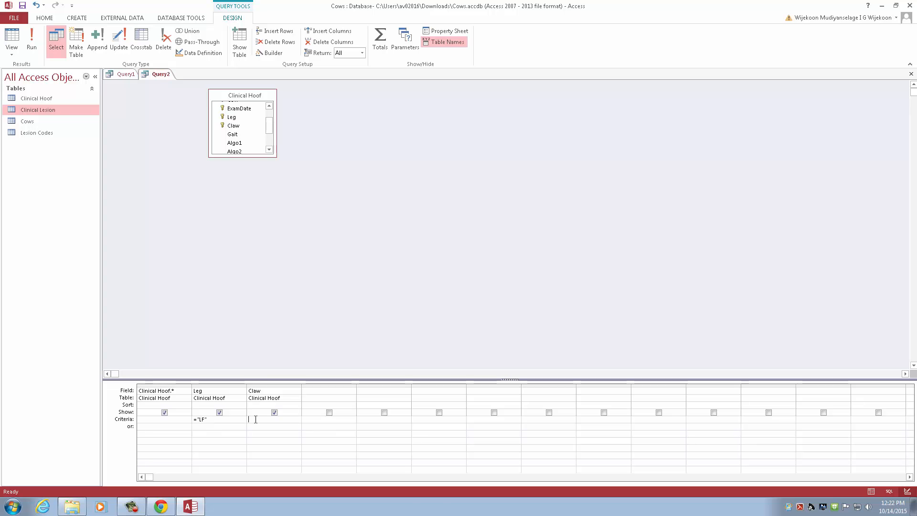
type("=\"")
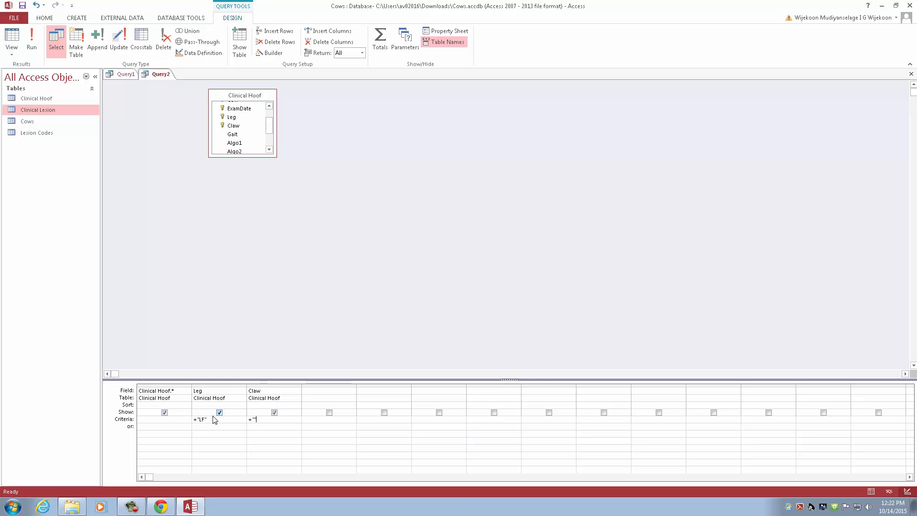
type("M\"")
- Enter the alternative "or" criteria ="RF" for Leg and ="M" for Claw
left_click(214, 426)
type("=\"")
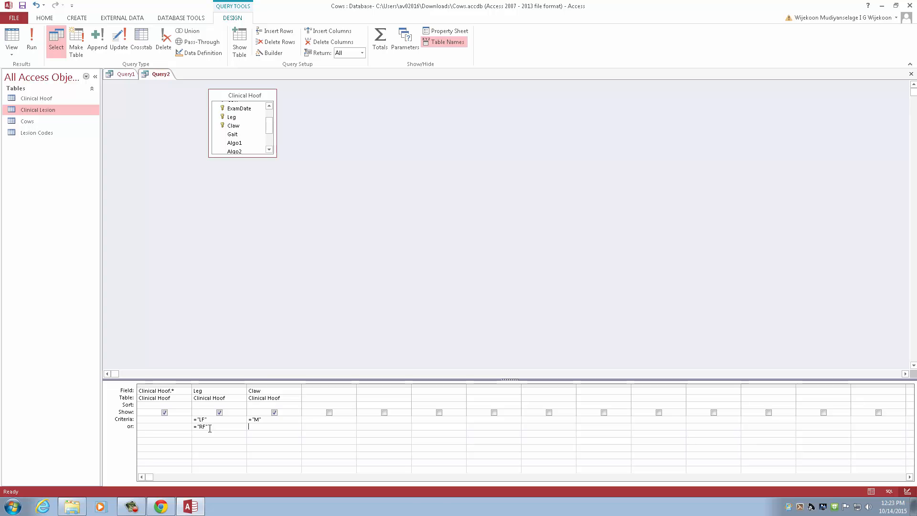
type("=\"M")
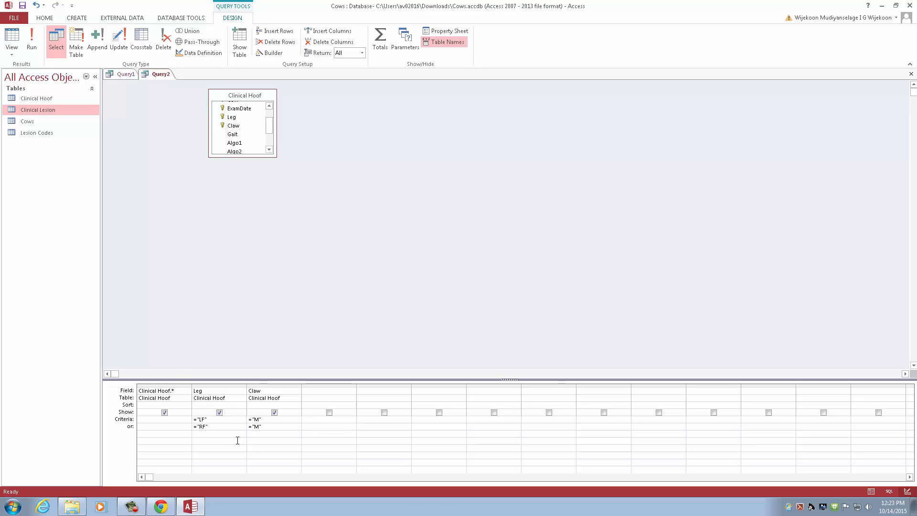
- Exclude the separate Leg and Claw columns from the query output and run the query
left_click(274, 412)
left_click(219, 413)
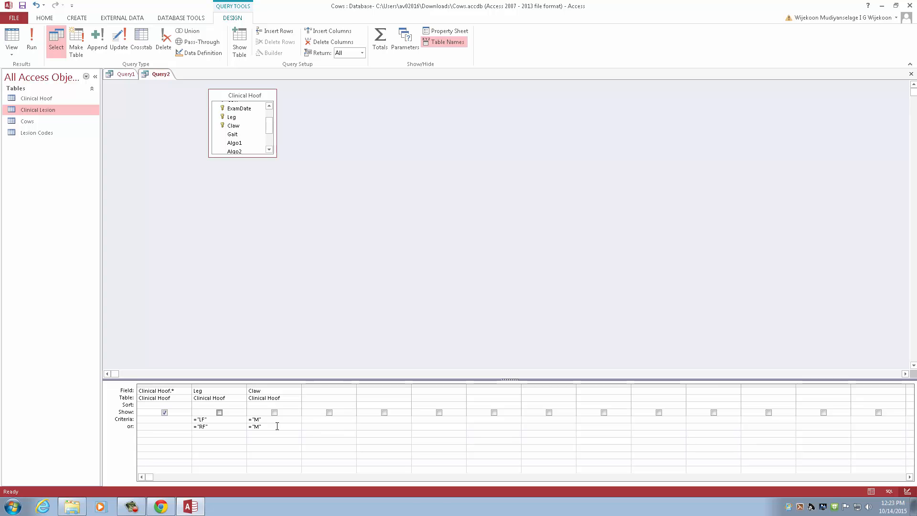
left_click(33, 41)
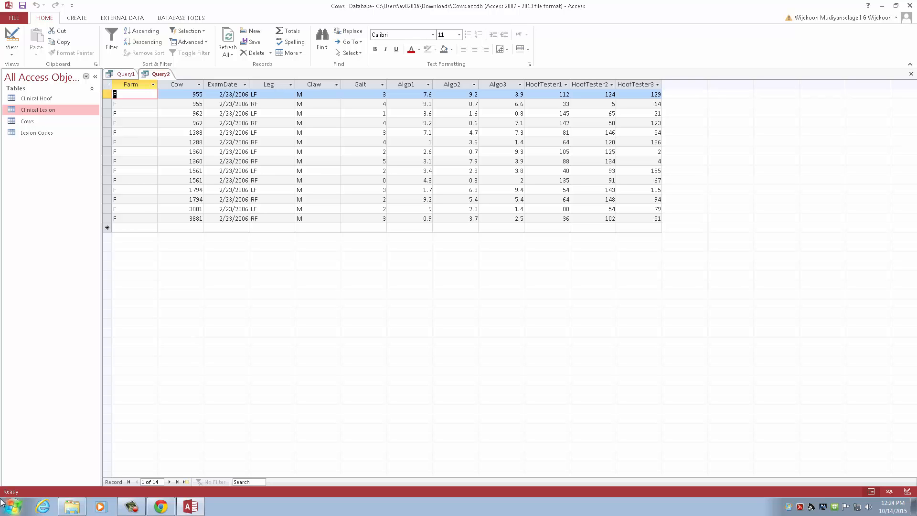
- Switch between the two open queries and bring Query1 back into view
left_click(125, 75)
left_click(153, 75)
left_click(126, 75)
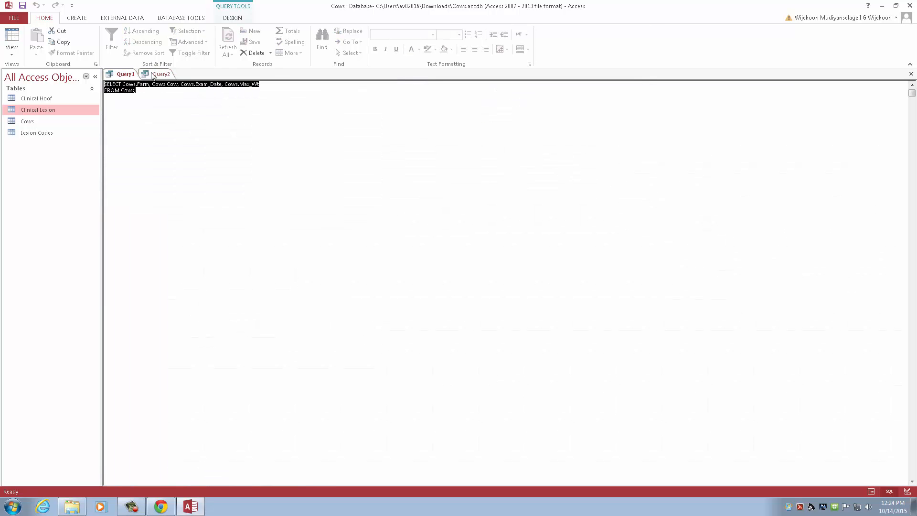
- Save the Clinical Hoof query, Query2, under the name HoofSubset
left_click(154, 75)
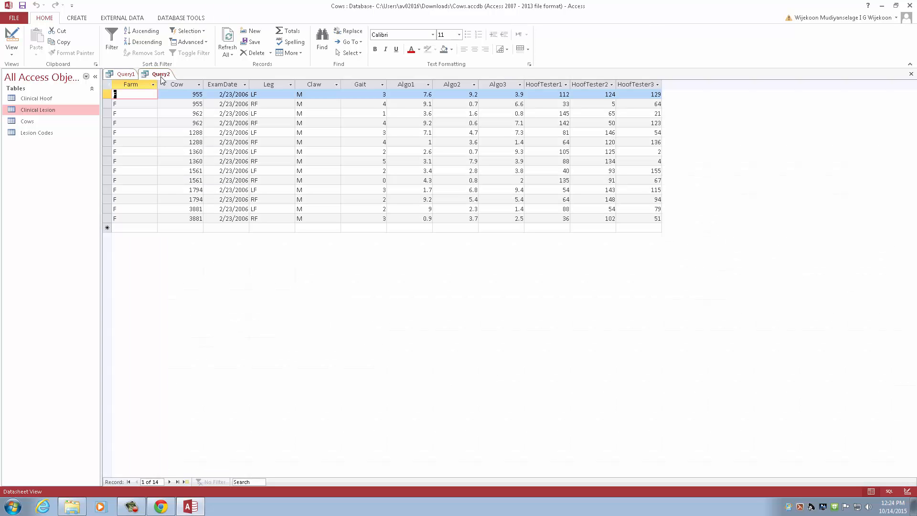
right_click(161, 76)
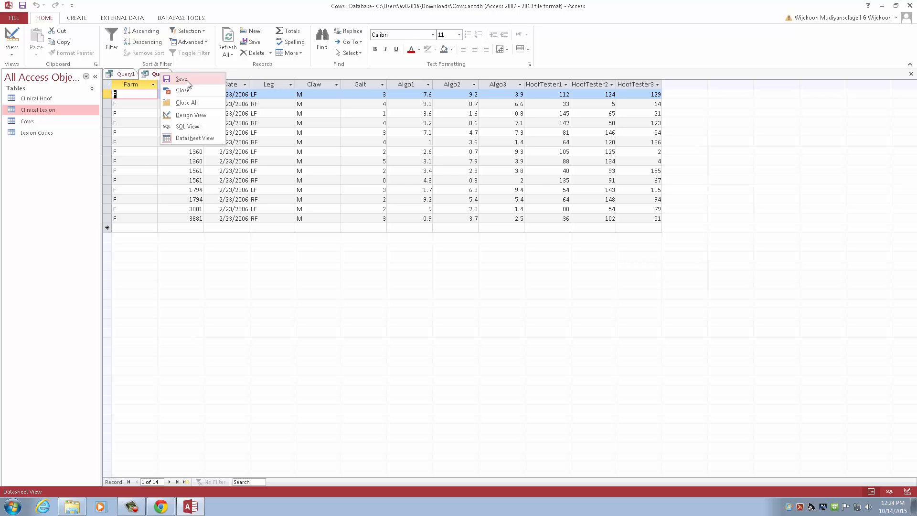
left_click(183, 78)
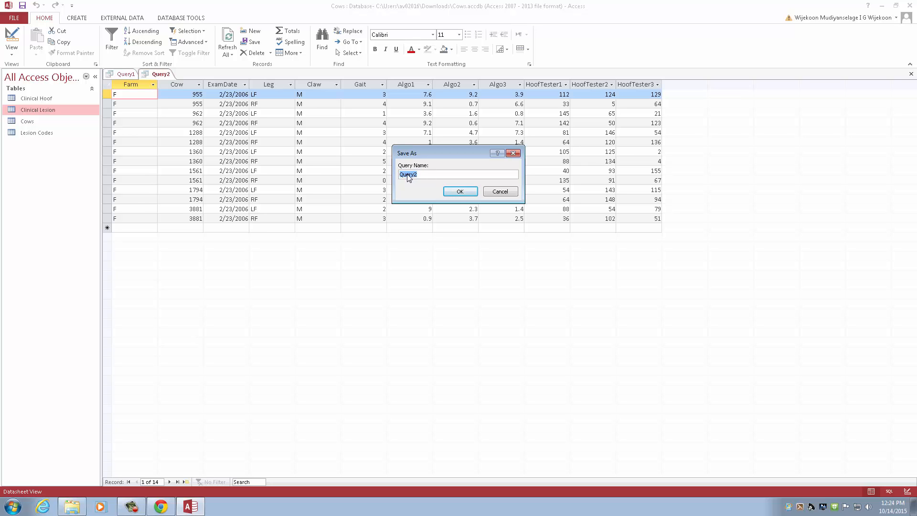
type("HoofSubset")
left_click(460, 191)
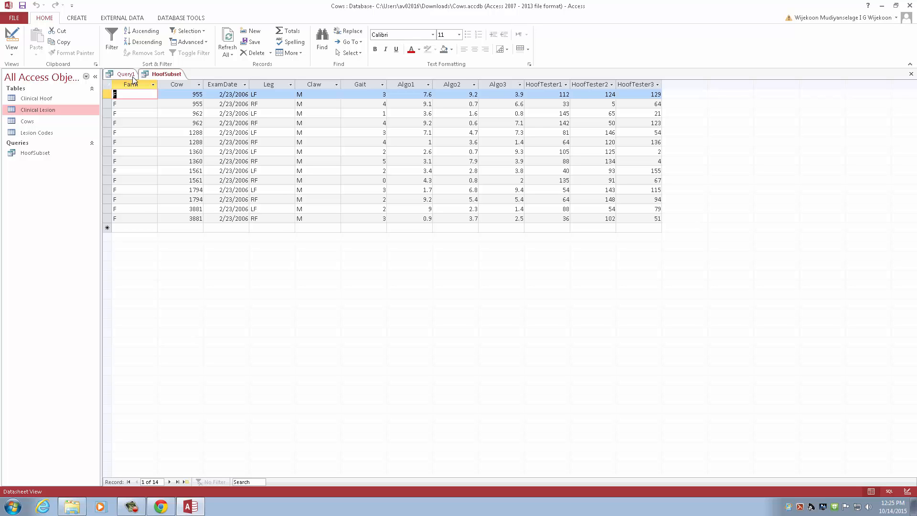
- Create a new query in design view based on the Clinical Lesion table
left_click(81, 19)
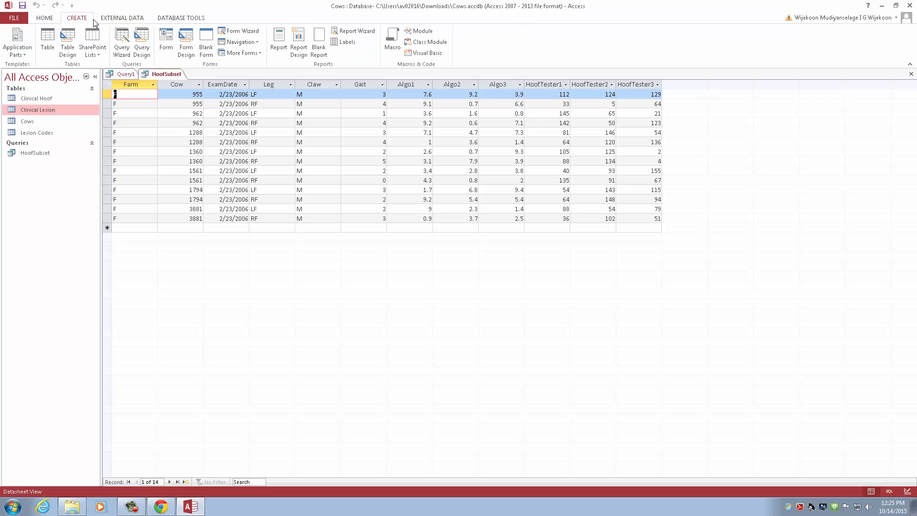
left_click(146, 52)
left_click_drag(432, 352, 448, 191)
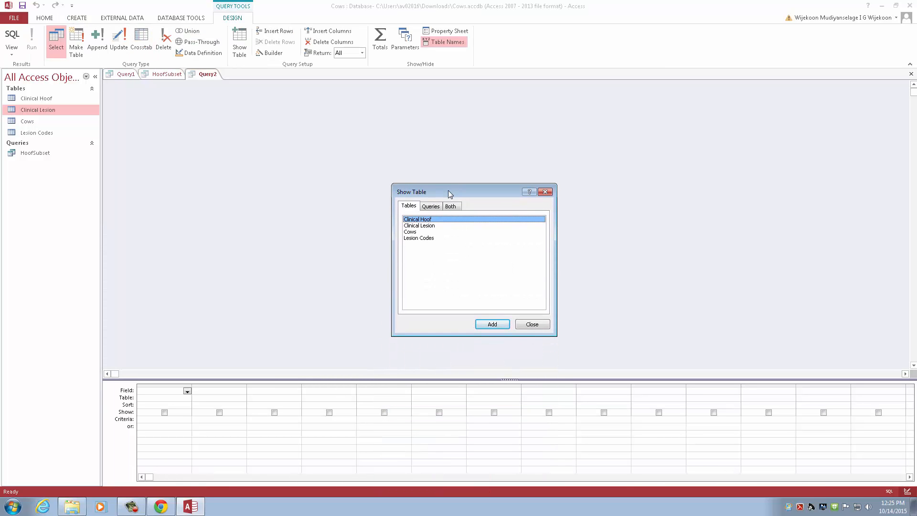
left_click(422, 225)
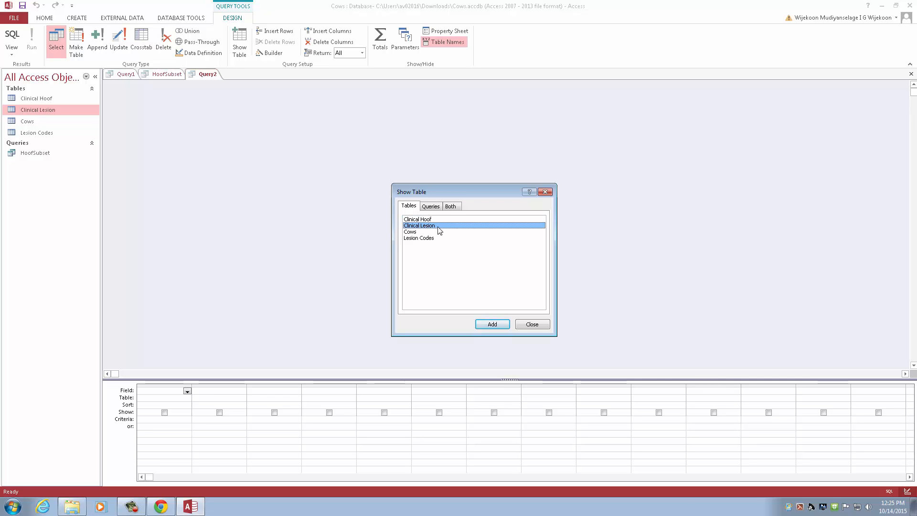
left_click(493, 324)
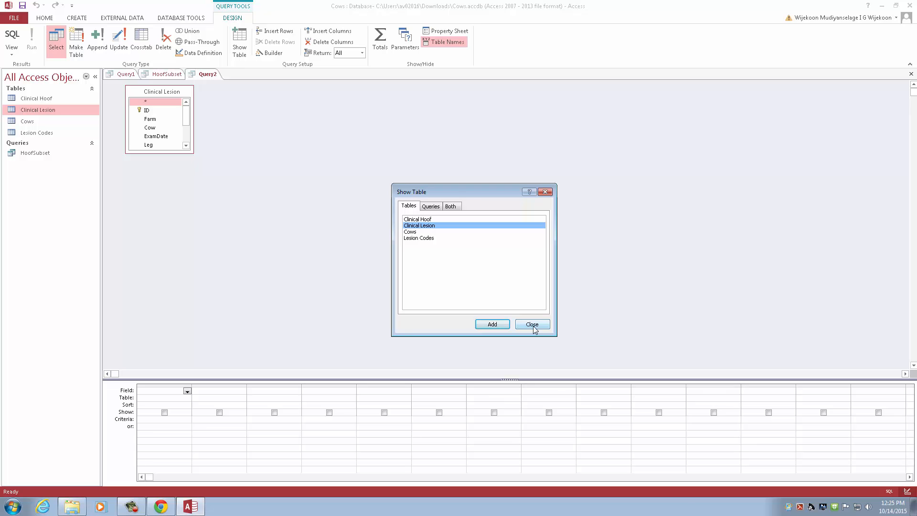
left_click(532, 325)
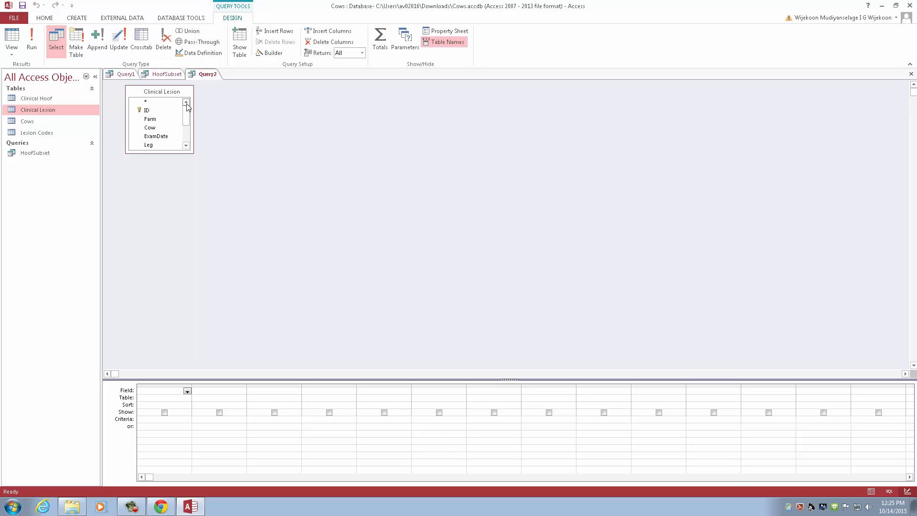
- Add all Clinical Lesion fields to the query grid, plus the Size field as a separate column
double_click(153, 102)
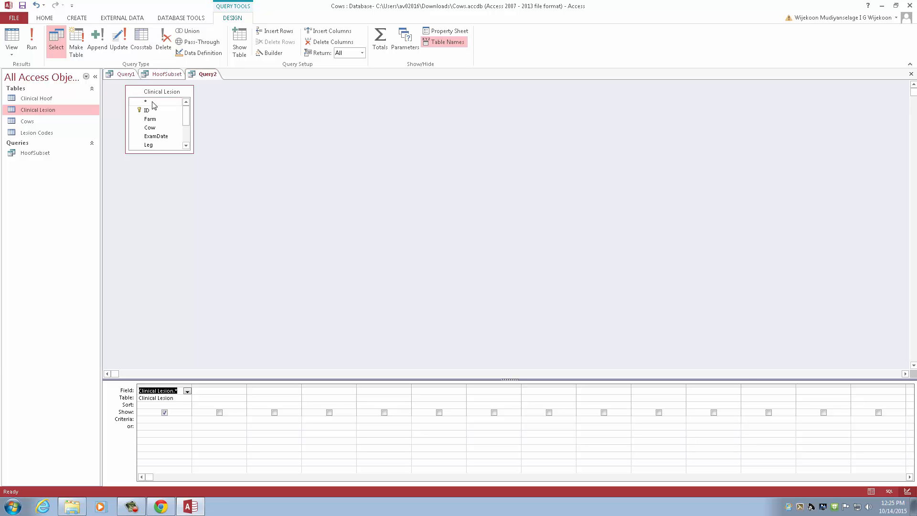
scroll(187, 146, "down", 4)
scroll(187, 149, "down", 1)
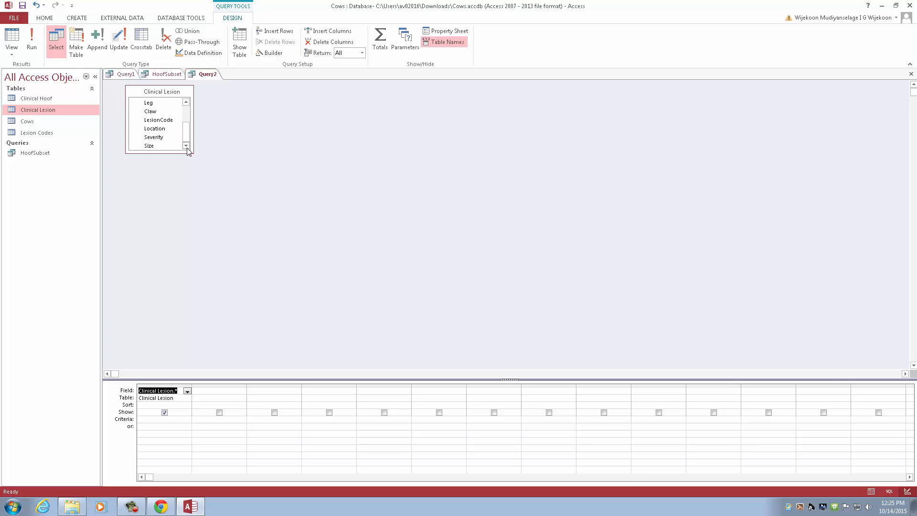
double_click(153, 146)
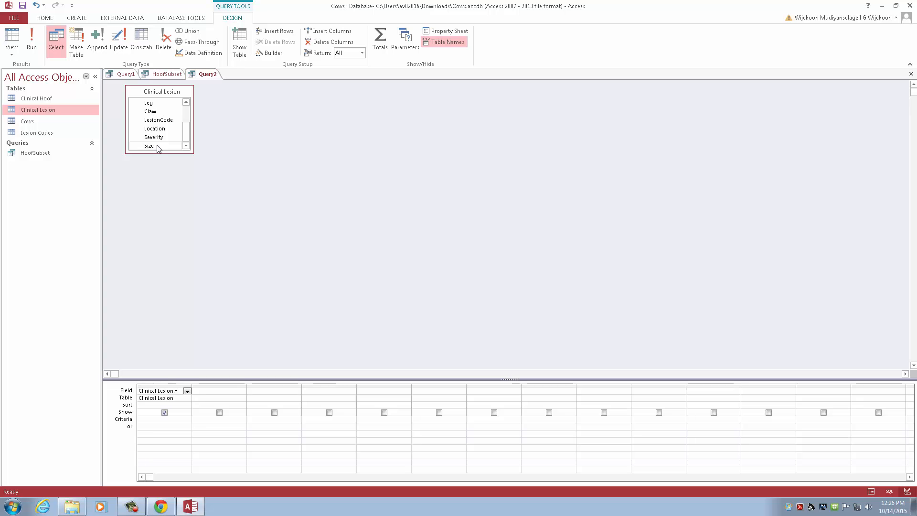
- Enter the criterion =>3 AND <6 for Size and try to run the query
left_click(201, 419)
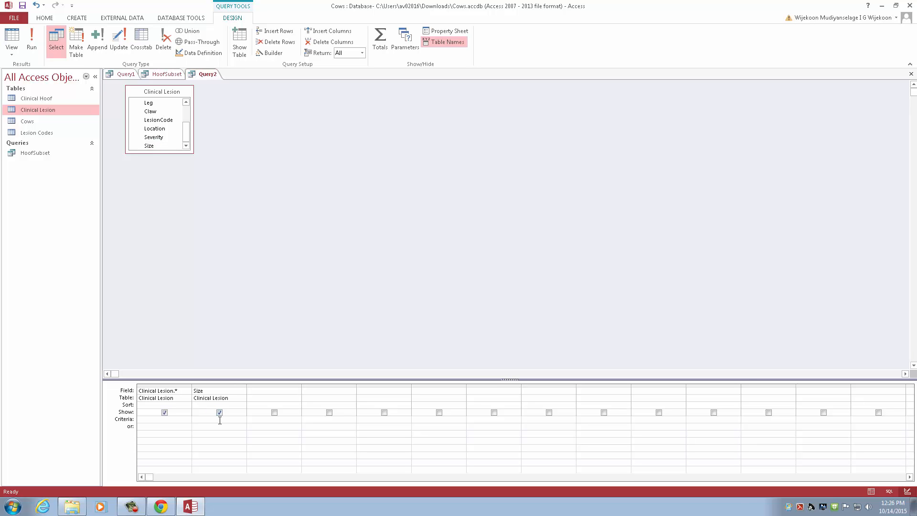
type("=>3 AND <6")
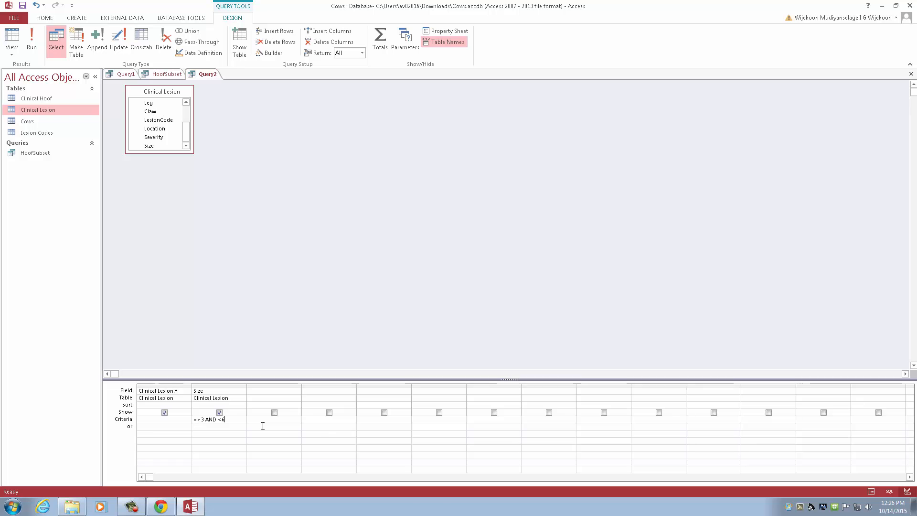
left_click(31, 51)
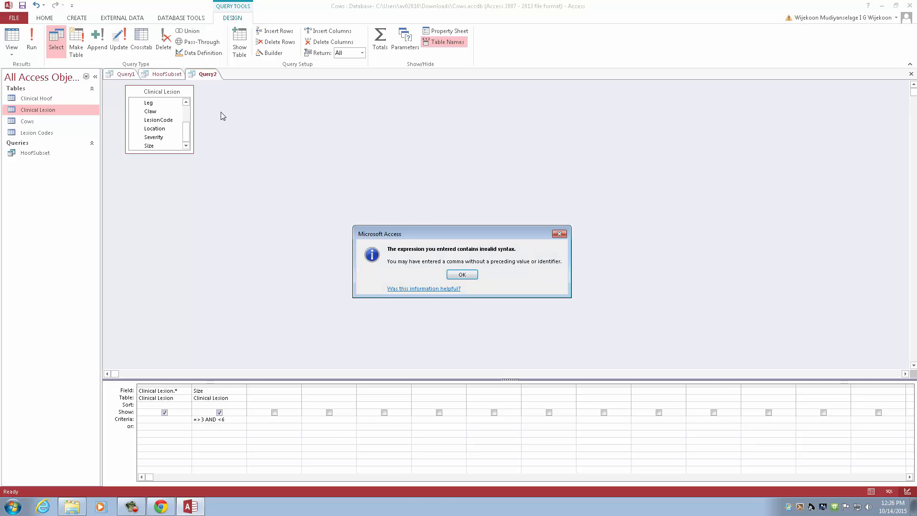
left_click(460, 275)
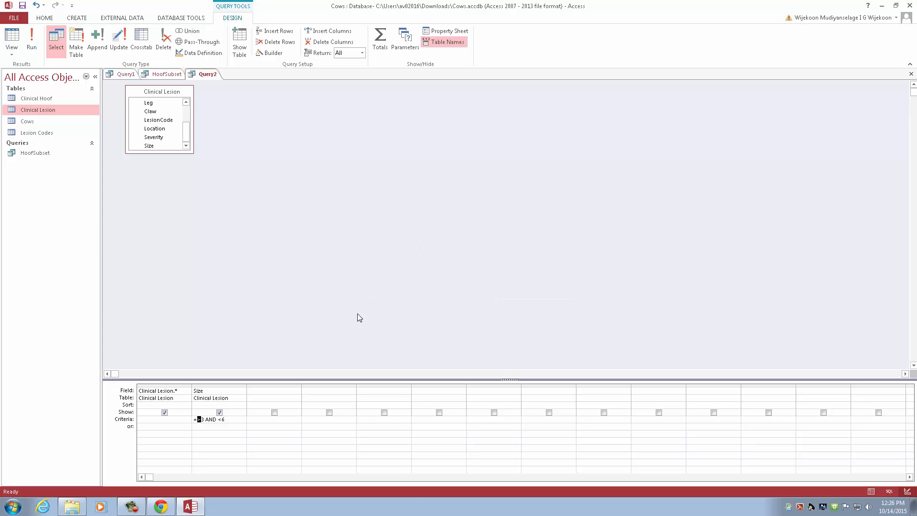
- Correct the lower-bound comparison operator in the Size criterion and run the query
left_click(198, 419)
key("BackSpace")
left_click(31, 41)
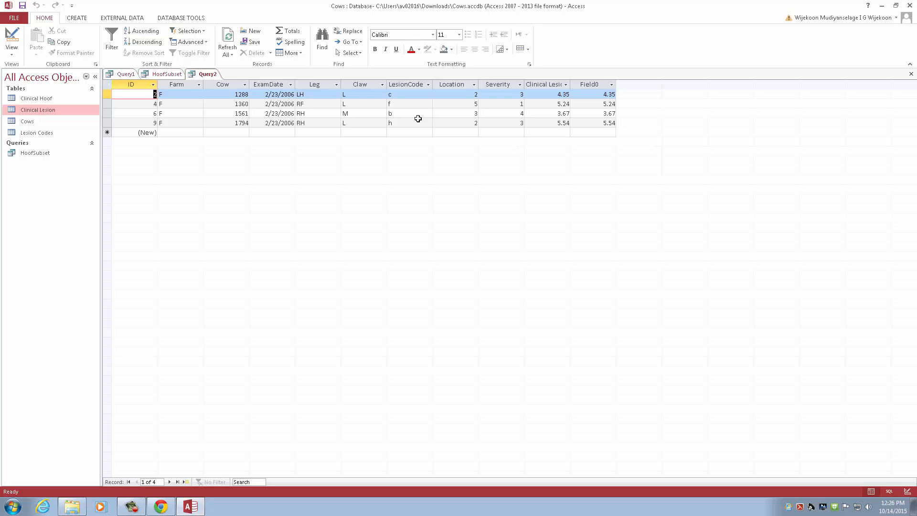
- Save the Clinical Lesion query under the name LesionSubset
right_click(212, 73)
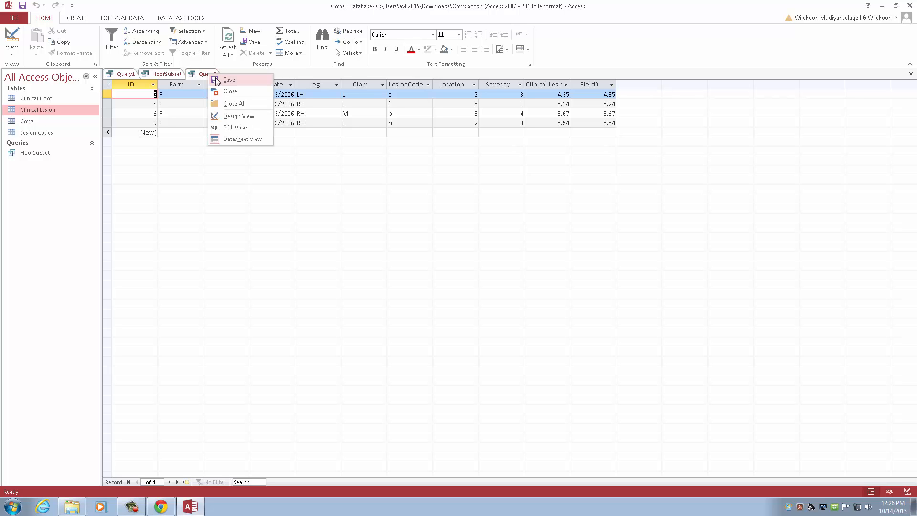
left_click(216, 80)
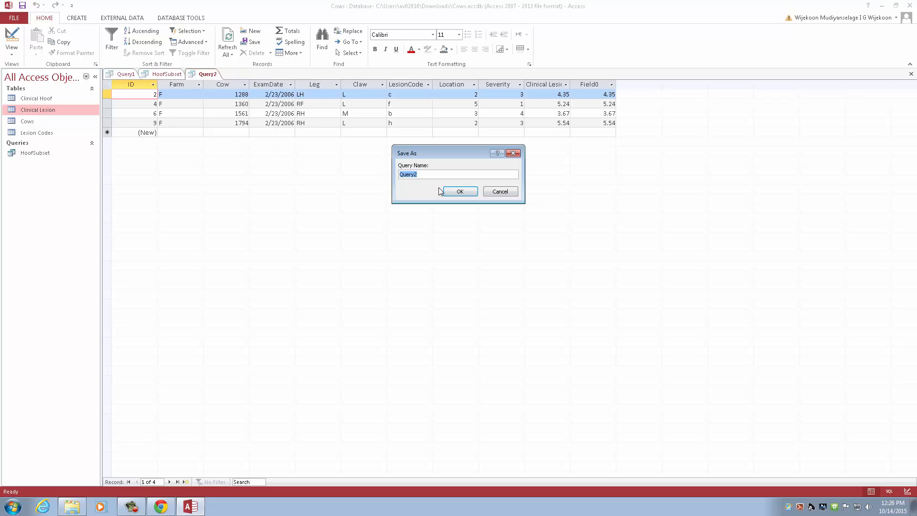
type("LesionSubset")
left_click(463, 193)
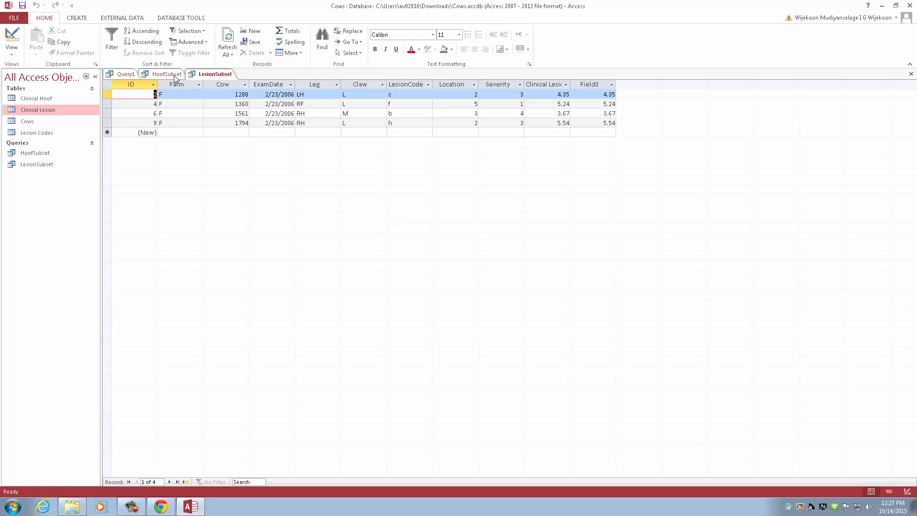
- Create a new query in design view based on the Clinical Lesion and Lesion Codes tables
left_click(89, 20)
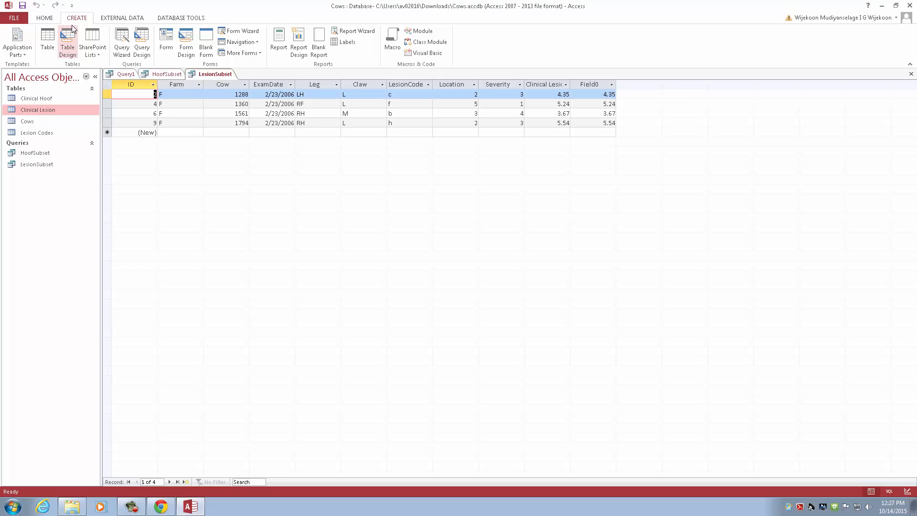
left_click(149, 56)
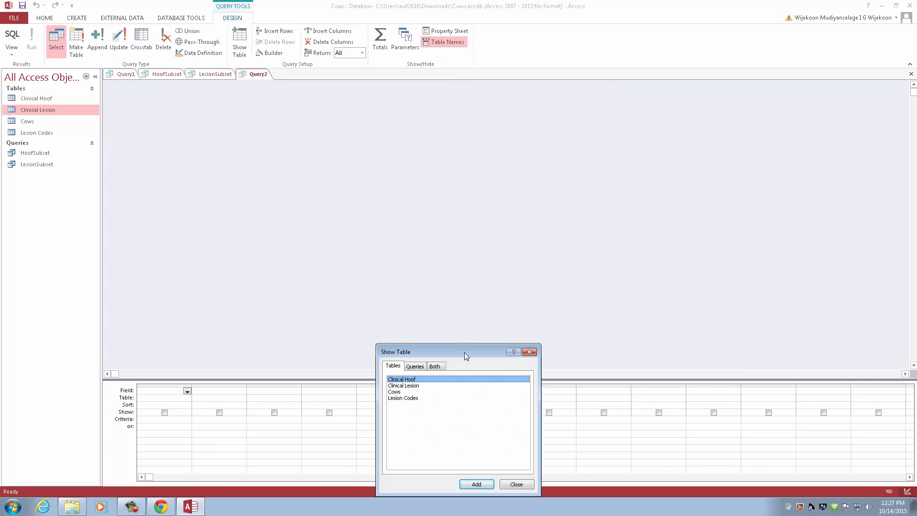
left_click_drag(464, 352, 473, 231)
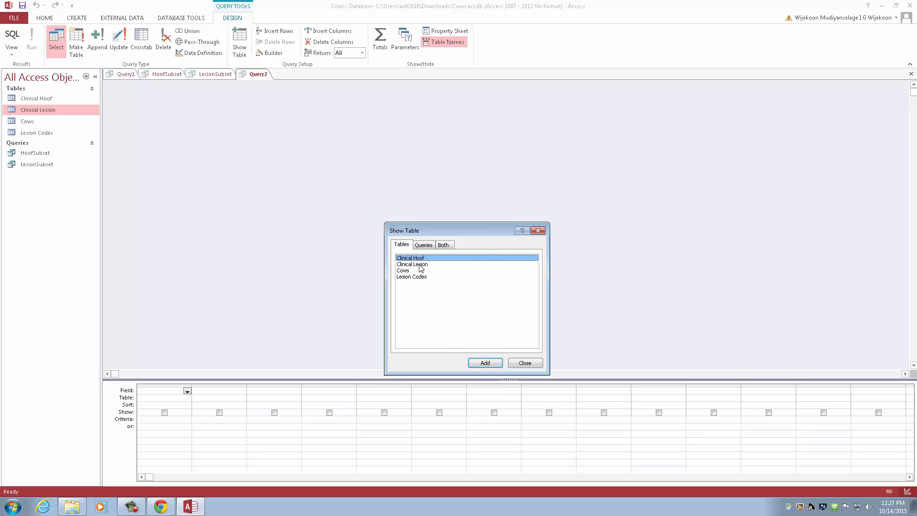
double_click(421, 265)
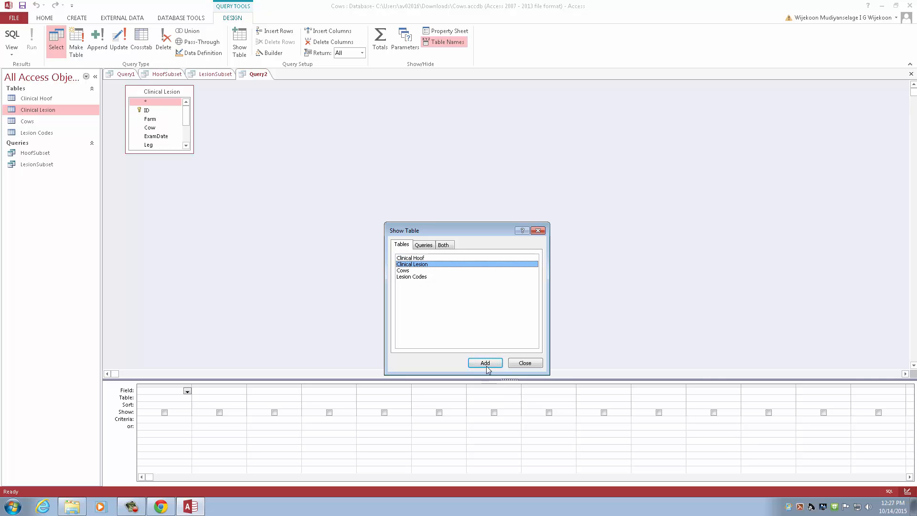
left_click(417, 277)
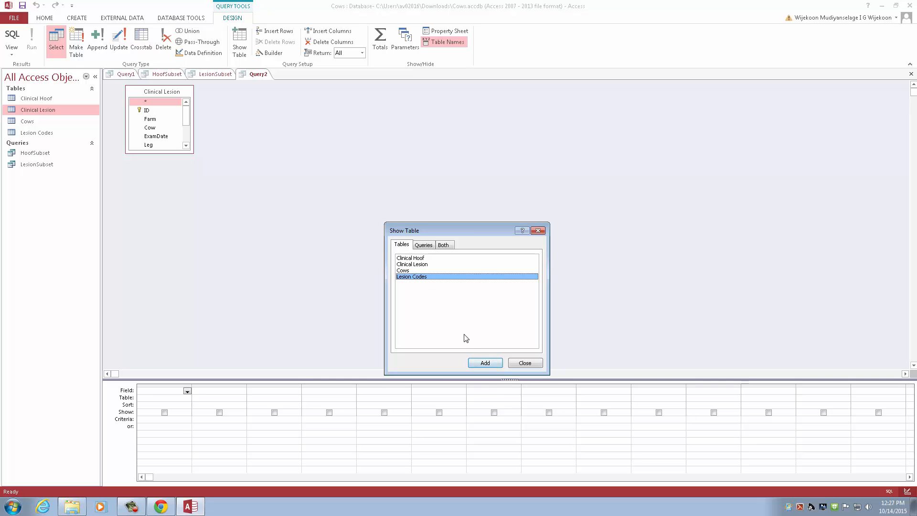
left_click(486, 363)
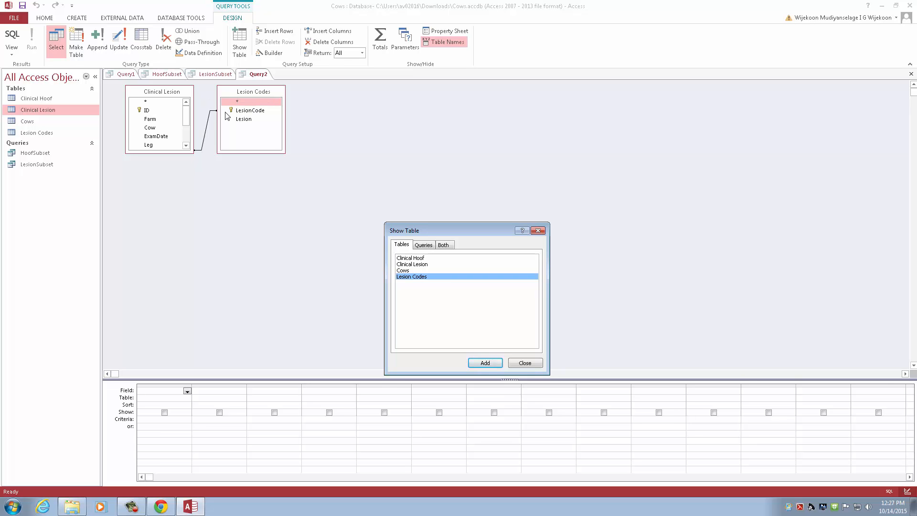
left_click(525, 364)
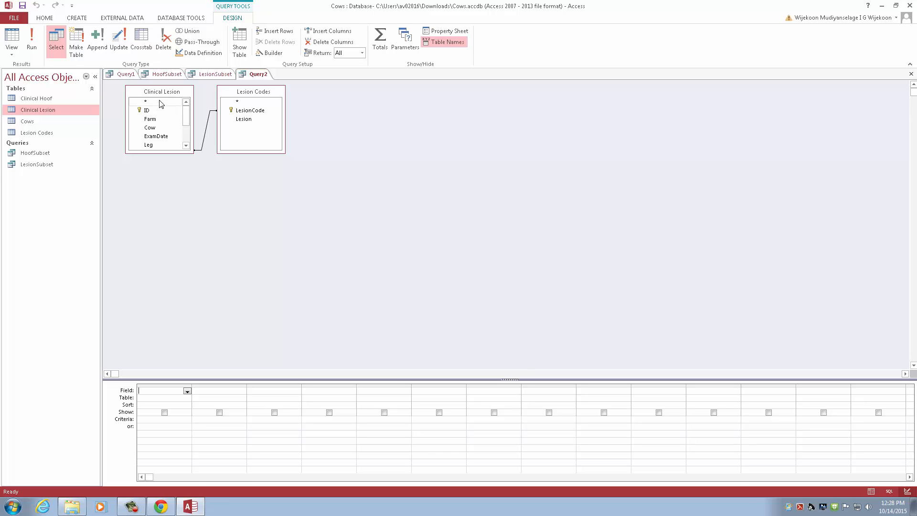
- Add all fields of the Clinical Lesion table to the query grid as the first column
mouse_move(185, 117)
left_mouse_down()
mouse_move(185, 127)
mouse_move(184, 109)
mouse_move(184, 139)
mouse_move(186, 103)
mouse_move(186, 138)
mouse_move(186, 107)
left_mouse_up()
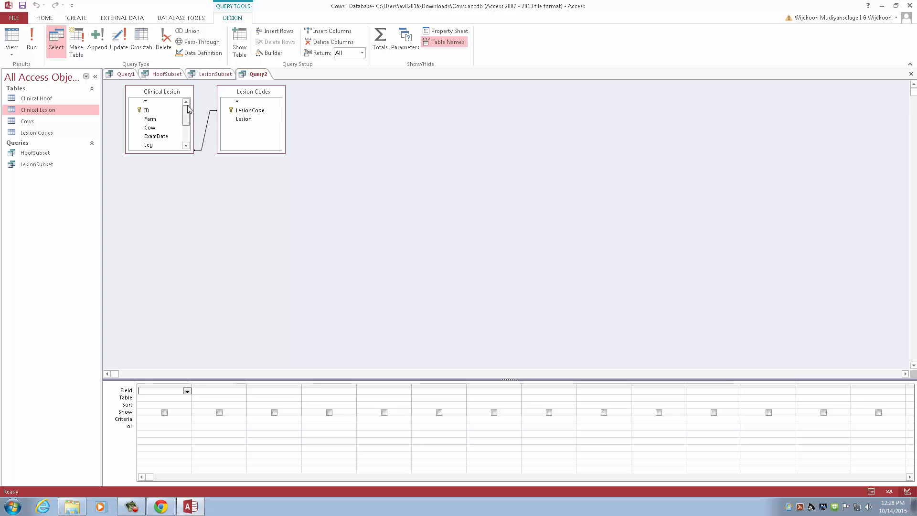
left_click(258, 111)
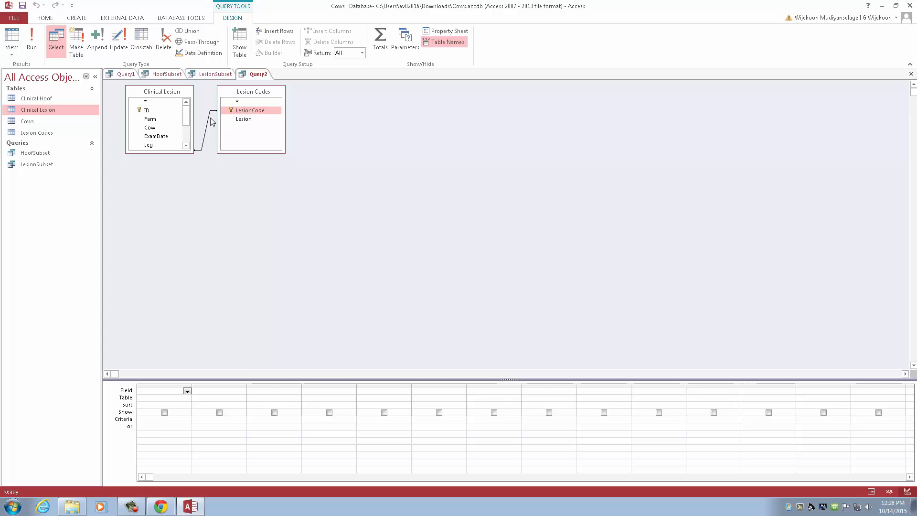
mouse_move(187, 116)
left_mouse_down()
mouse_move(188, 127)
mouse_move(187, 109)
left_mouse_up()
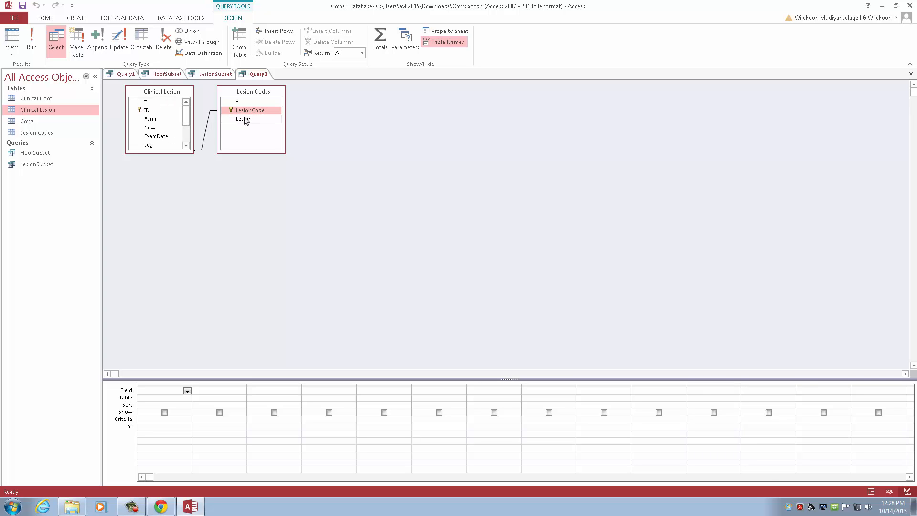
double_click(160, 102)
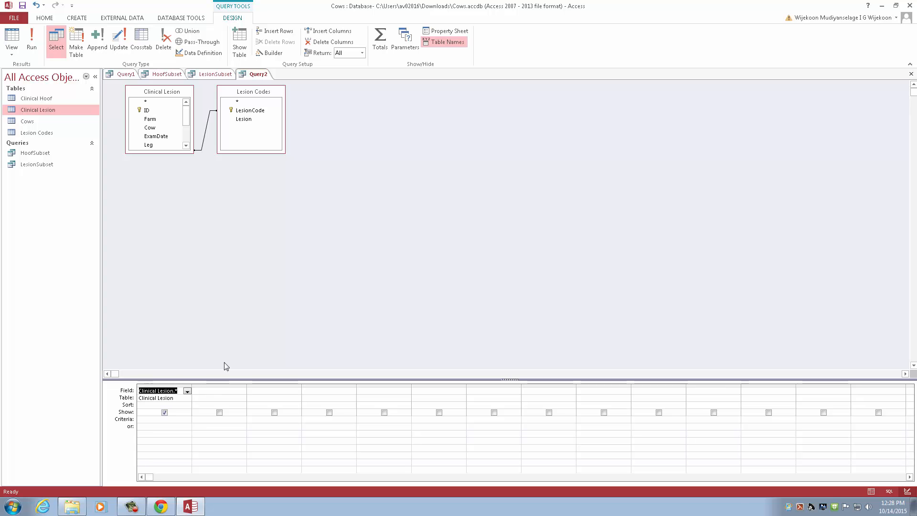
- Add only the Lesion field from Lesion Codes to the second query column, without LesionCode
double_click(258, 111)
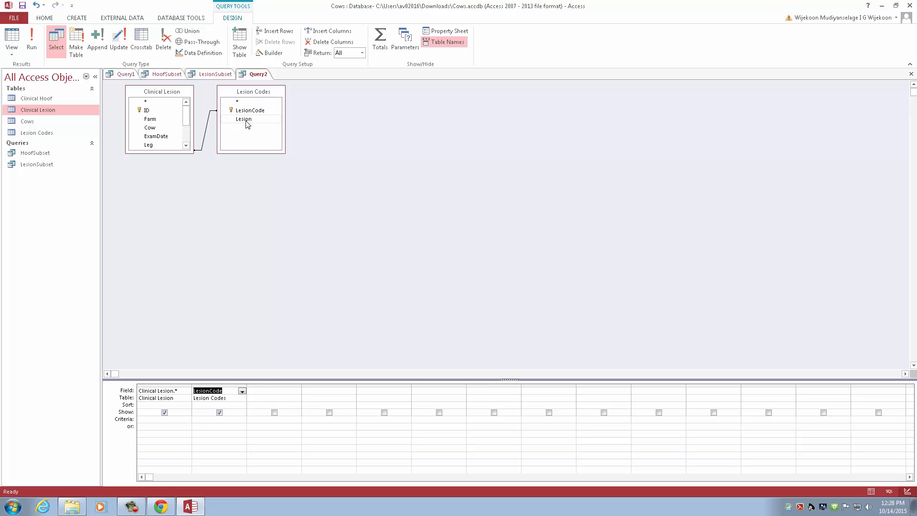
key("Delete")
double_click(258, 119)
left_click(236, 398)
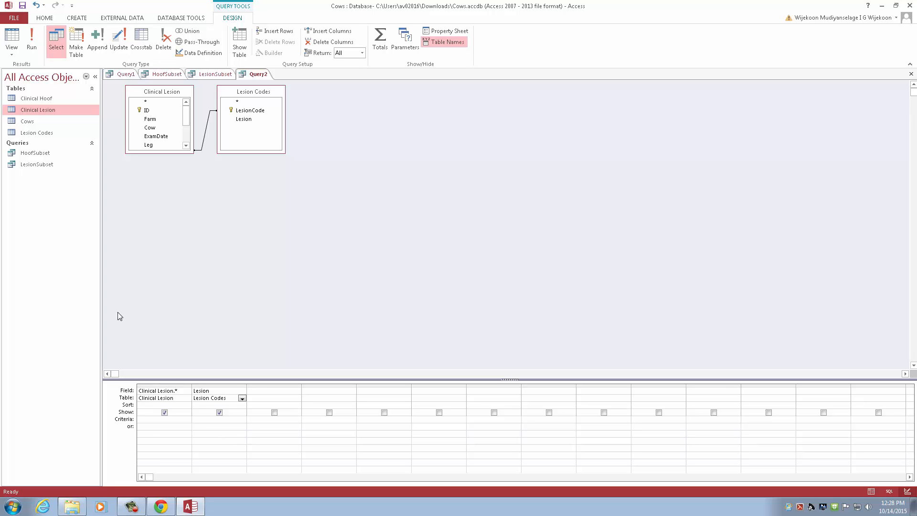
- Run the joined query and open the Clinical Lesion table to compare its records with the query output
left_click(32, 43)
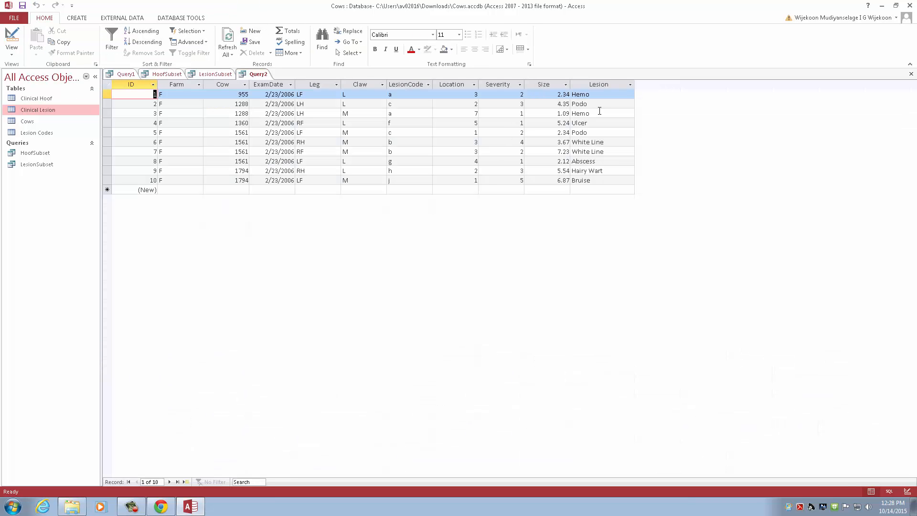
double_click(48, 114)
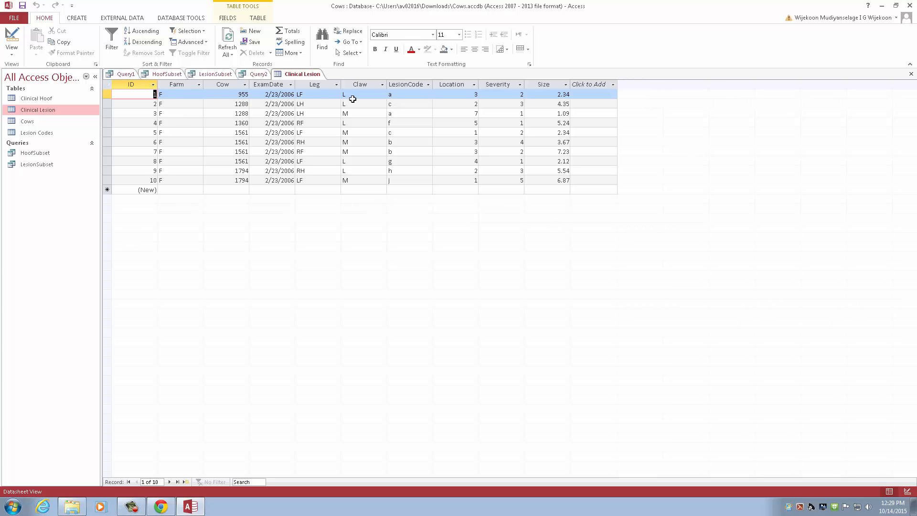
- Open the Lesion Codes table and compare its codes with the Clinical Lesion records and the joined query output
double_click(37, 132)
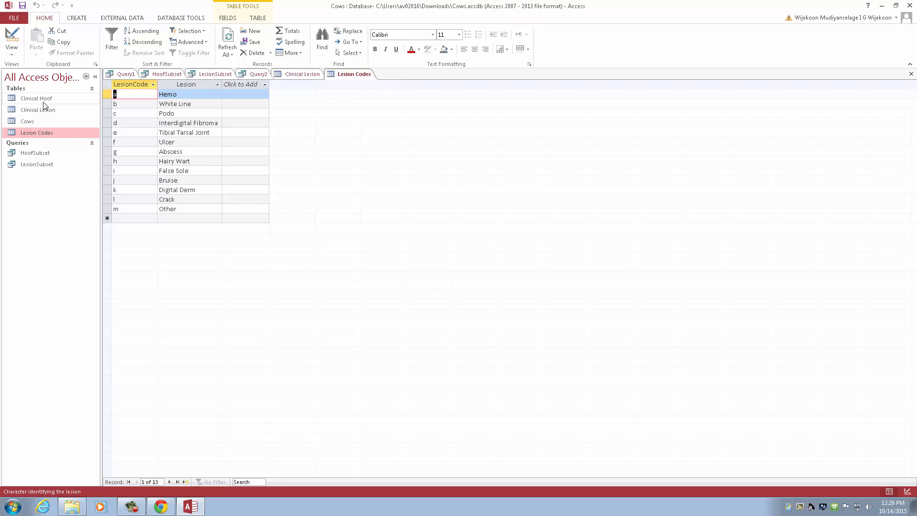
left_click(293, 74)
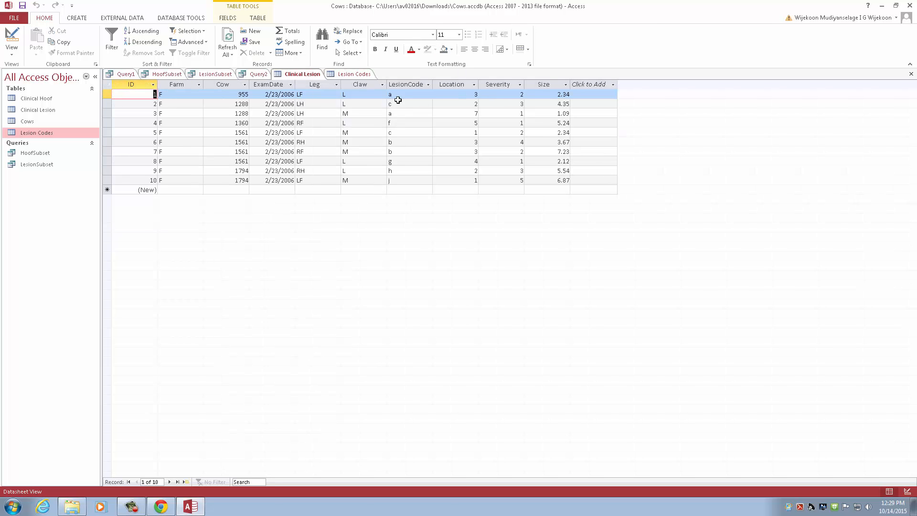
left_click(360, 75)
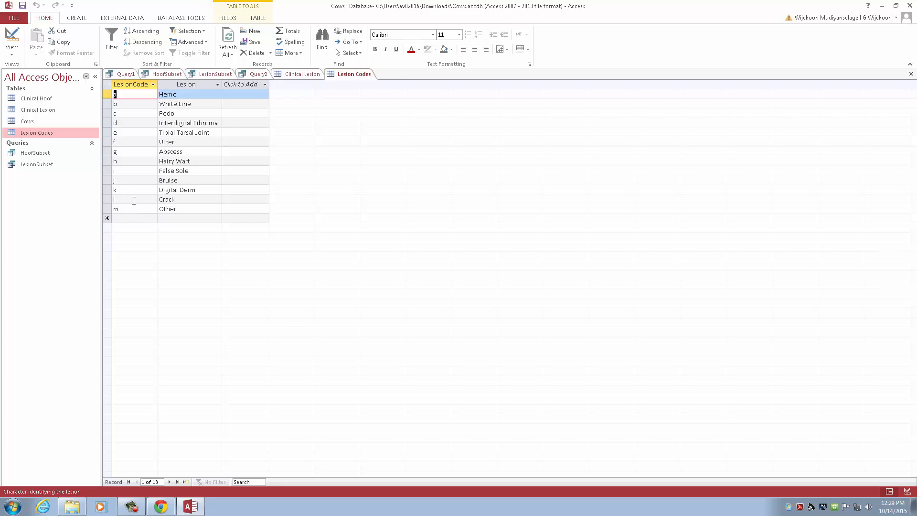
left_click(262, 75)
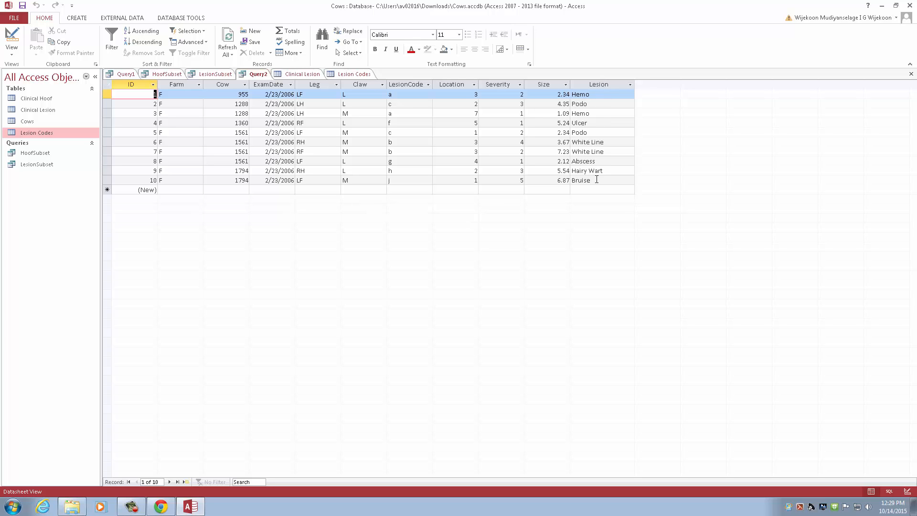
- Save the joined query under the name lesionjoin
right_click(260, 75)
left_click(272, 85)
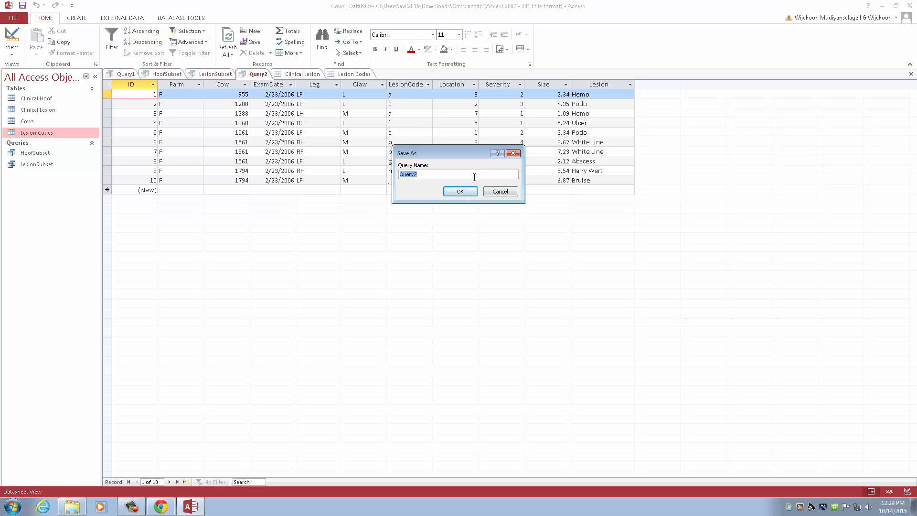
type("lesionjoi")
left_click(467, 192)
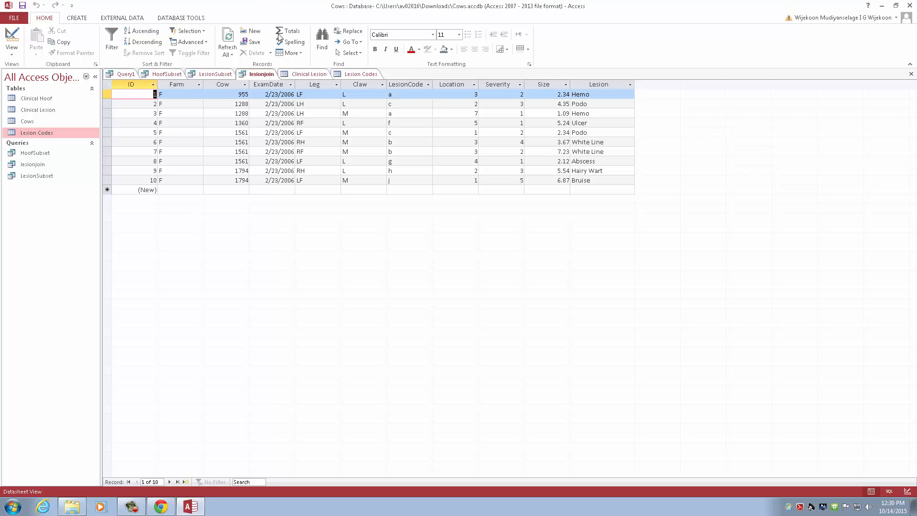
- Review the Clinical Lesion and Lesion Codes source tables again, ending on the lesionjoin results
left_click(304, 75)
left_click(356, 74)
left_click(304, 76)
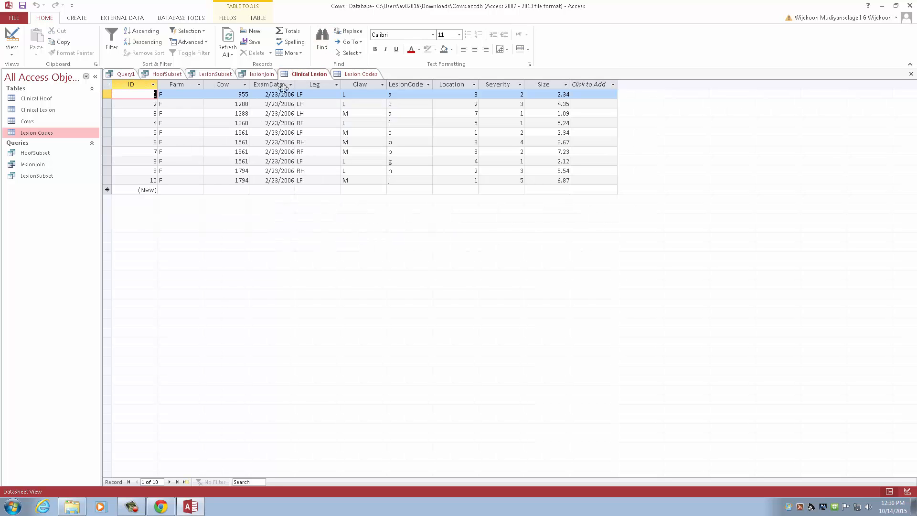
left_click(355, 76)
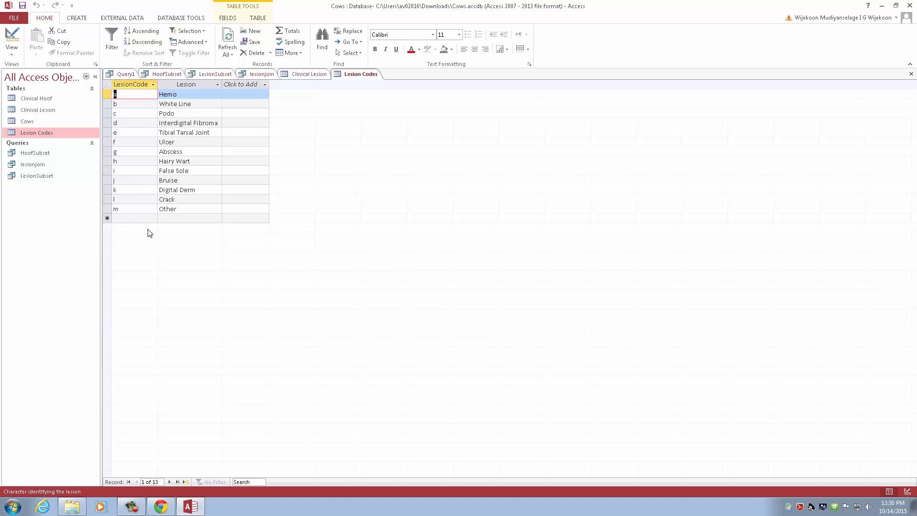
left_click(262, 78)
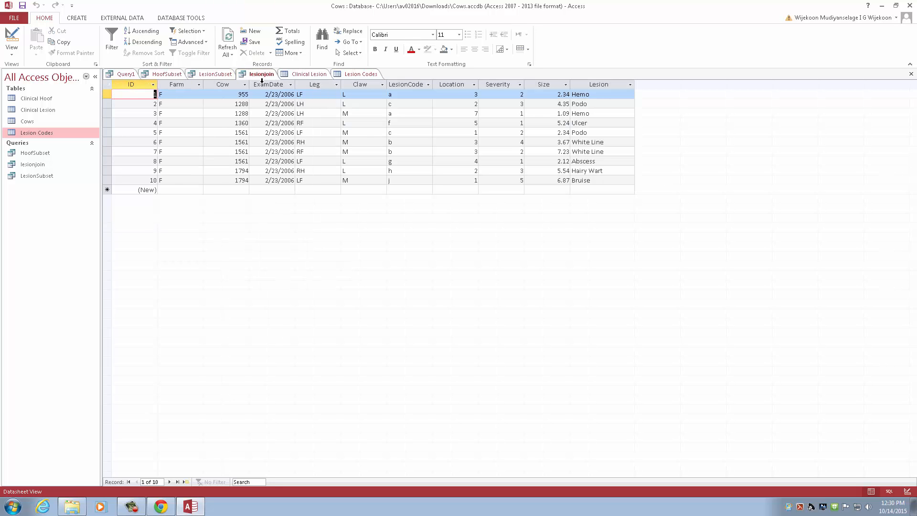
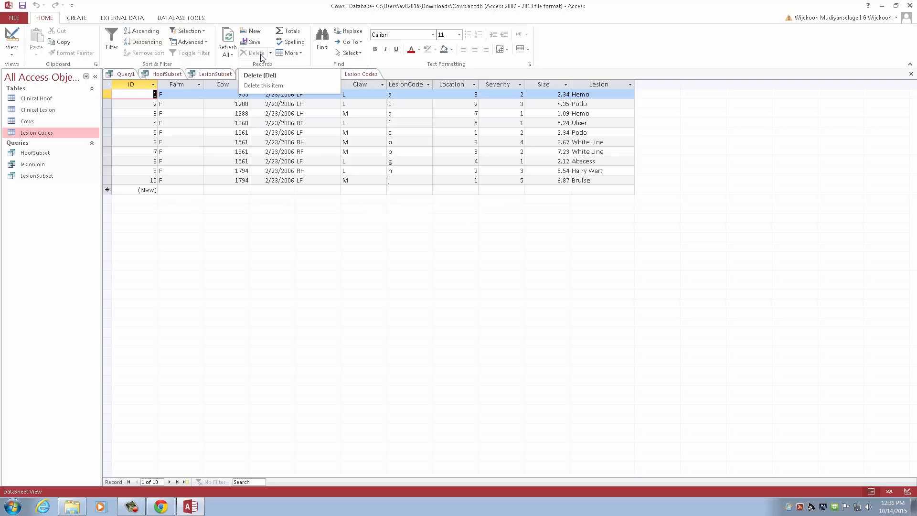
- Create a new query in design view based only on the Clinical Lesion table
left_click(80, 19)
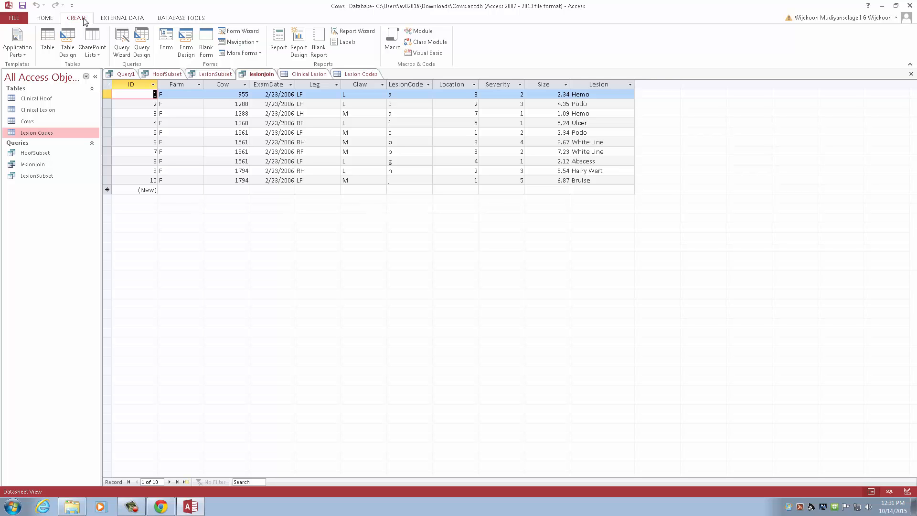
left_click(149, 55)
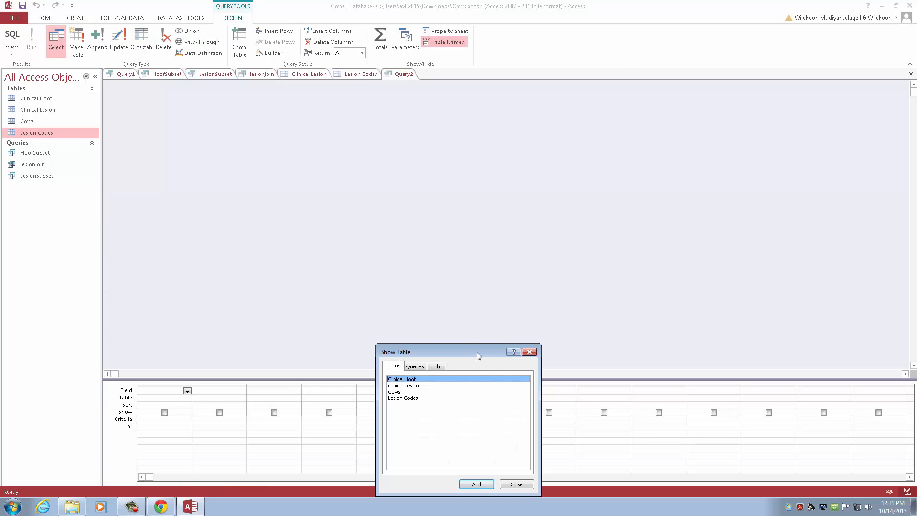
left_click_drag(477, 352, 471, 163)
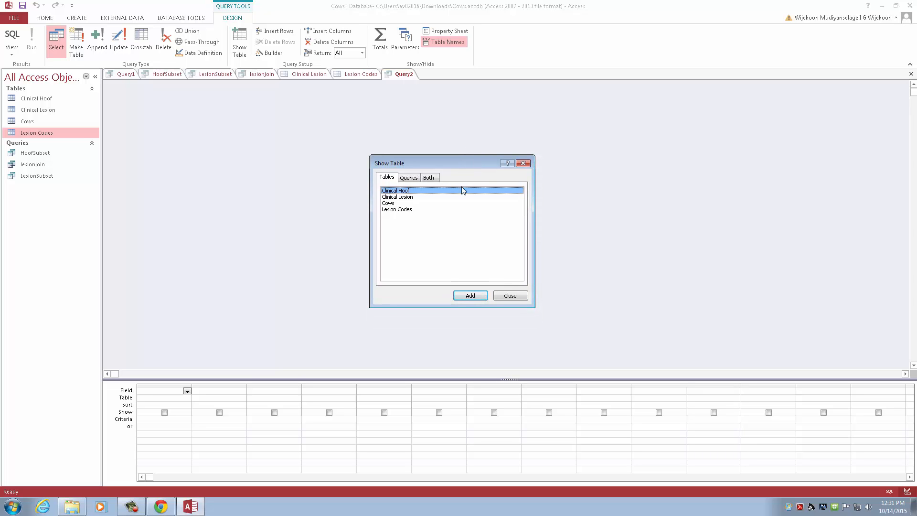
left_click(405, 197)
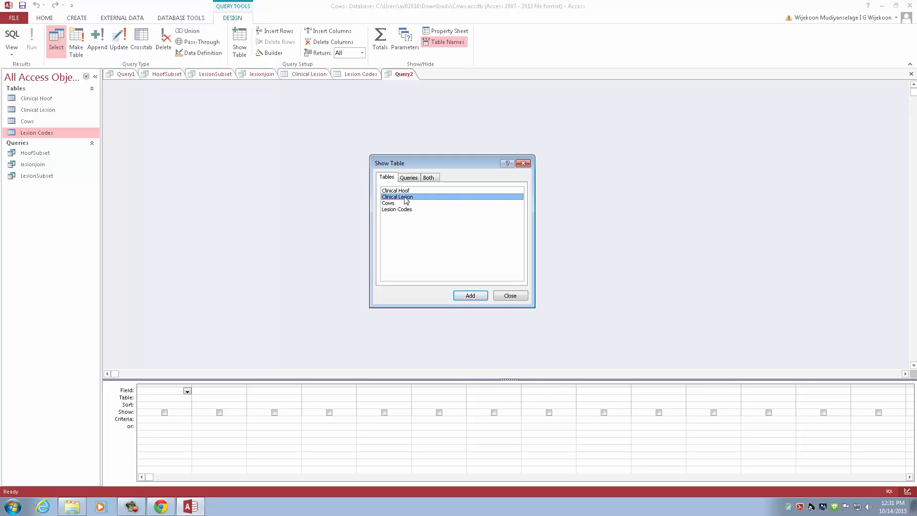
left_click(471, 295)
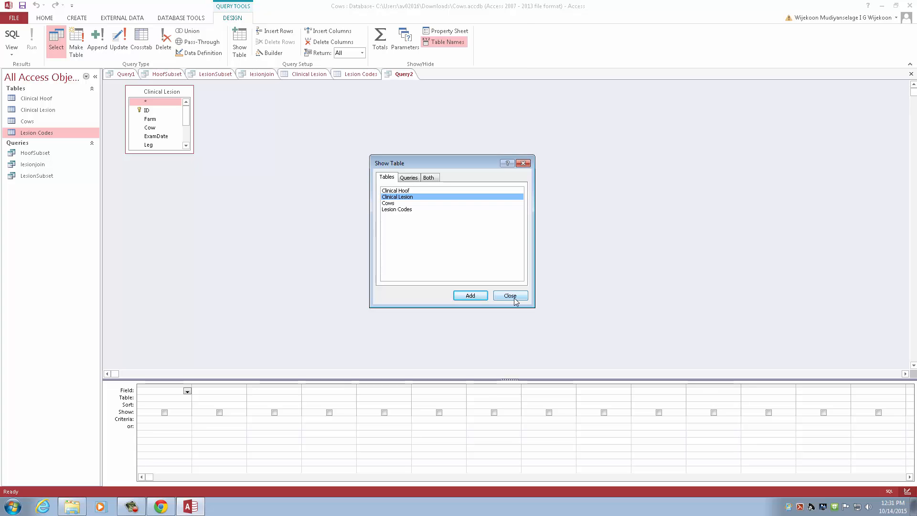
left_click(510, 296)
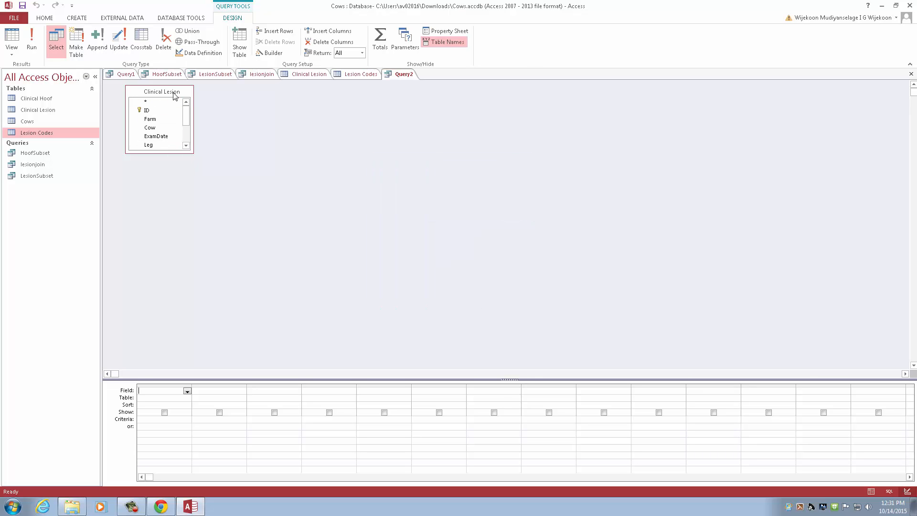
- Add the Cow and LesionCode fields of Clinical Lesion to the first two columns of the query grid
double_click(155, 131)
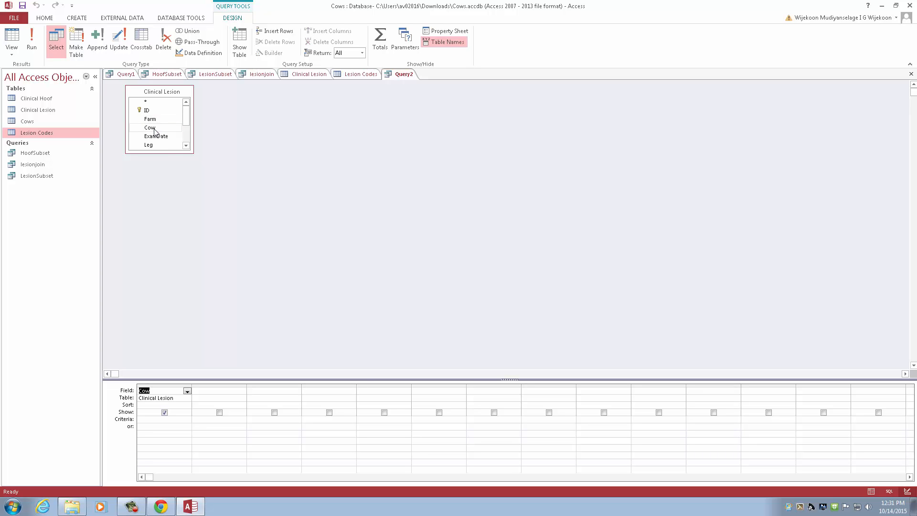
left_click(185, 146)
left_click(184, 146)
left_click(185, 146)
left_click(185, 146)
left_click(185, 146)
mouse_move(186, 135)
left_mouse_down()
mouse_move(189, 106)
mouse_move(186, 137)
left_mouse_up()
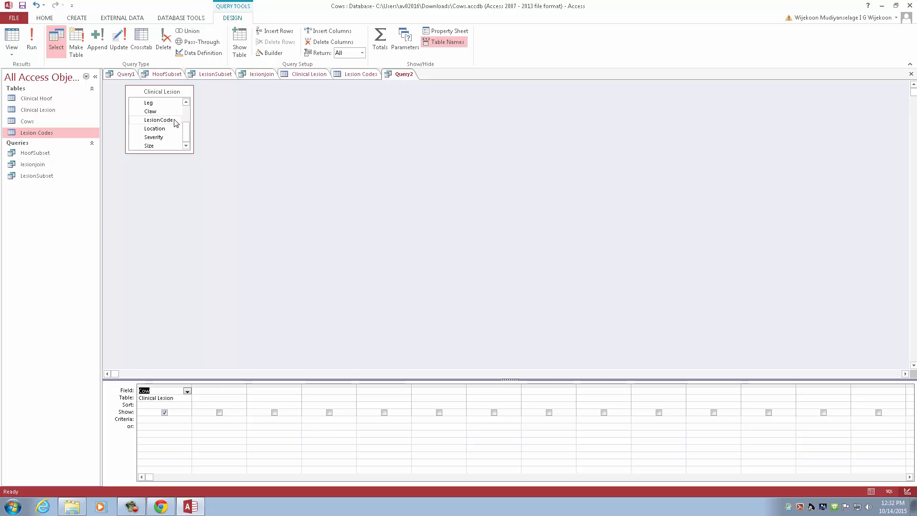
left_click(176, 123)
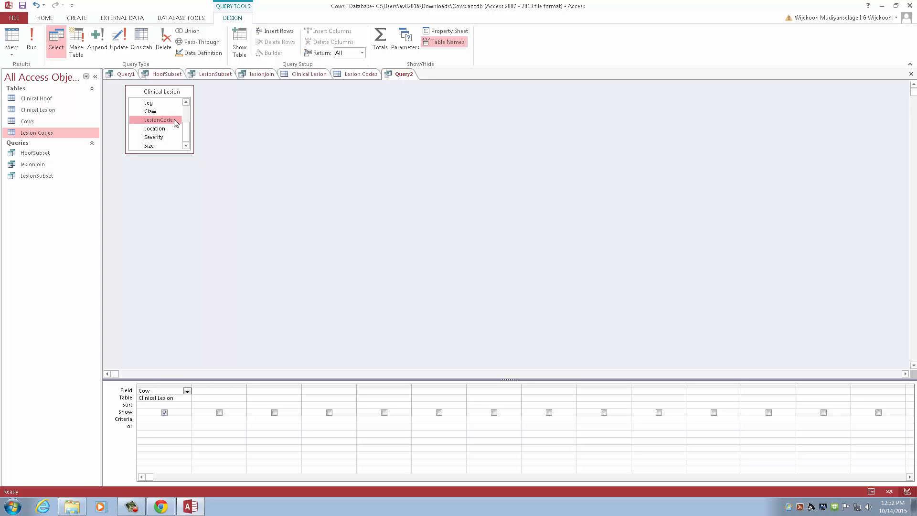
double_click(169, 124)
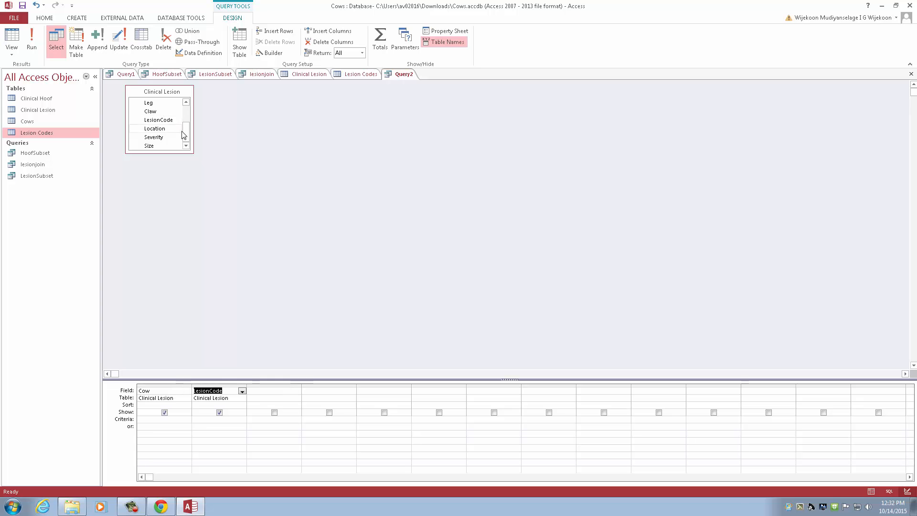
- Add all fields of the Clinical Lesion table to the third column of the query grid
mouse_move(185, 136)
left_mouse_down()
mouse_move(186, 118)
mouse_move(186, 142)
left_mouse_up()
left_click(273, 390)
left_click_drag(185, 136, 186, 114)
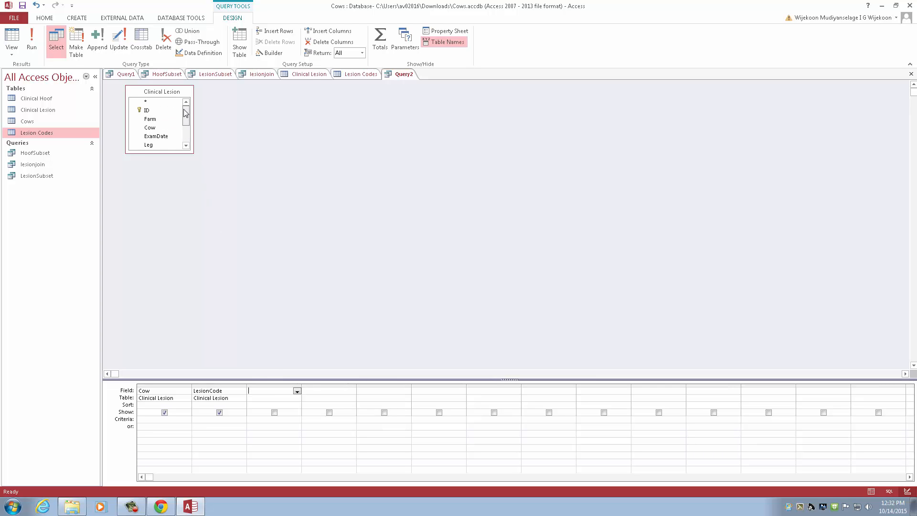
double_click(150, 103)
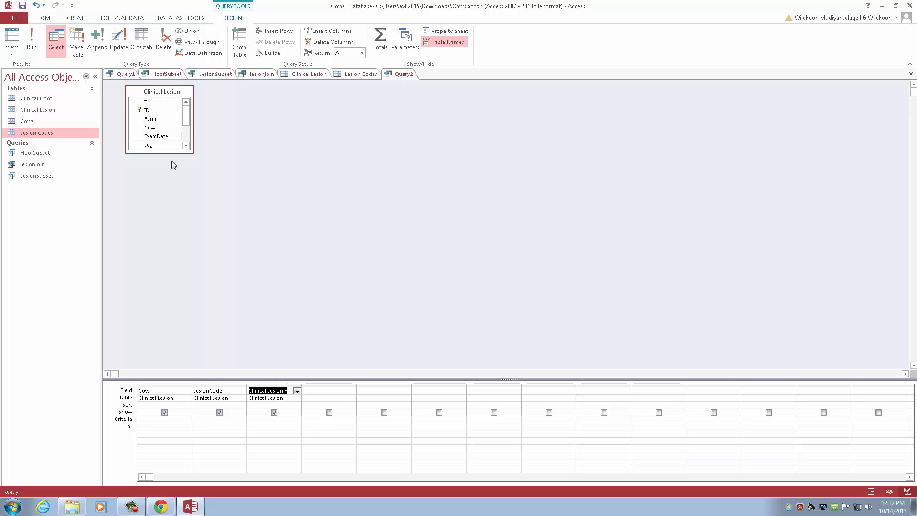
- Try to replace the LesionCode field name in the second query column with Number Lesion
left_click(236, 391)
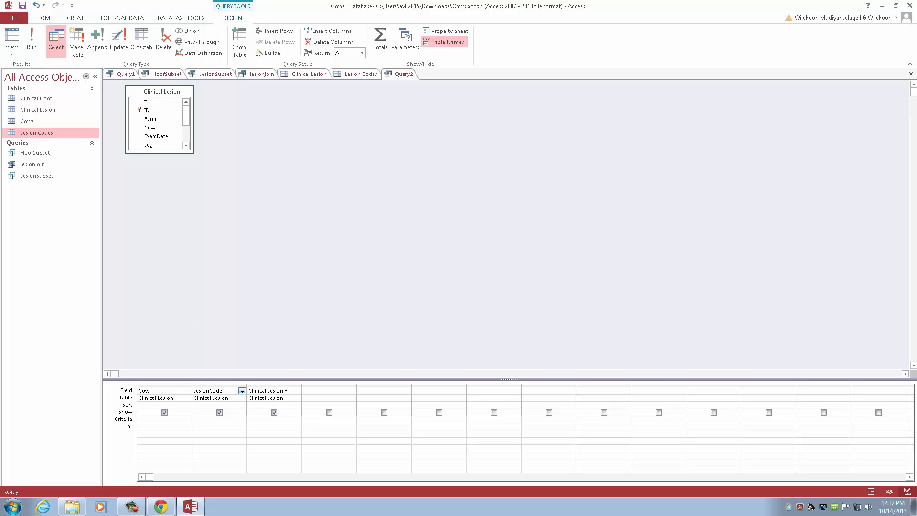
key("BackSpace")
key("BackSpace")
key("BackSpace")
type("sion")
left_click(279, 392)
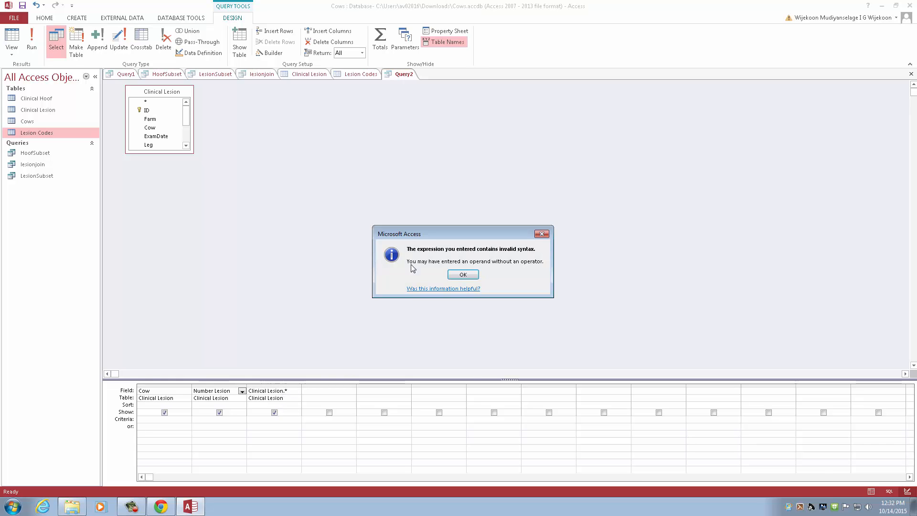
left_click(463, 273)
left_click(230, 397)
left_click(472, 275)
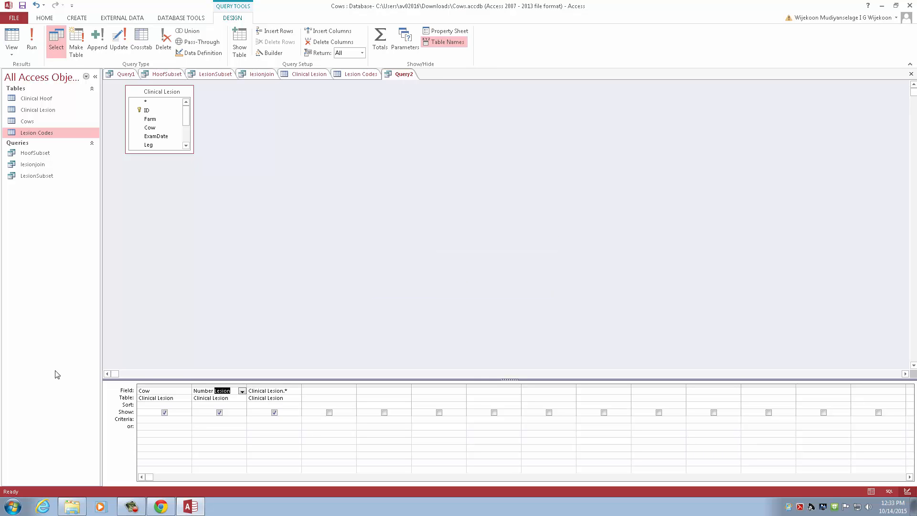
- Clear the Number Lesion entry from the second column of the query grid
left_click(230, 391)
key("BackSpace")
key("BackSpace")
key("BackSpace")
key("BackSpace")
- Try to add LesionCode from the Clinical Lesion field list to the empty second column
left_click_drag(186, 120, 320, 390)
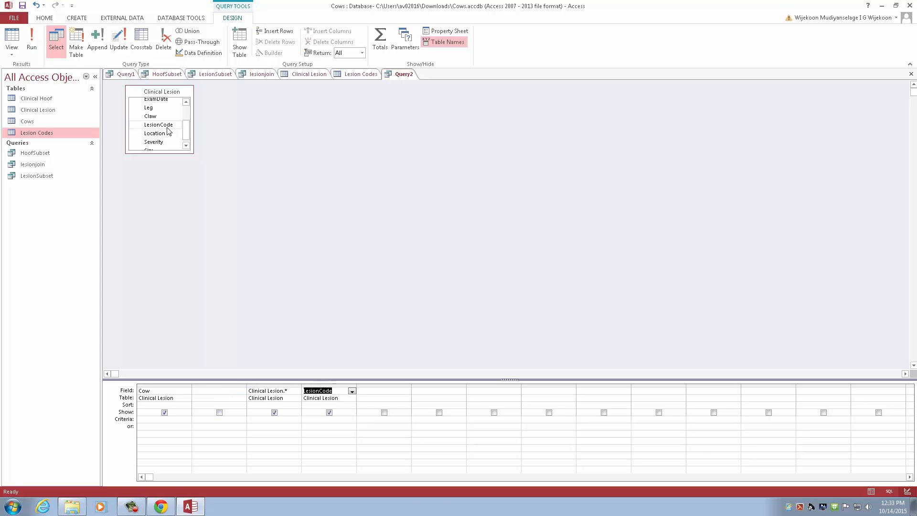
key("Delete")
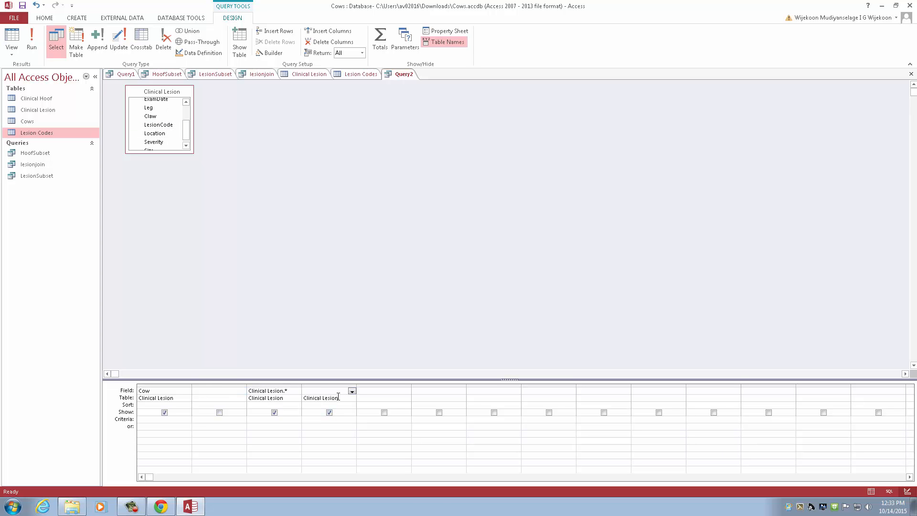
left_click(205, 393)
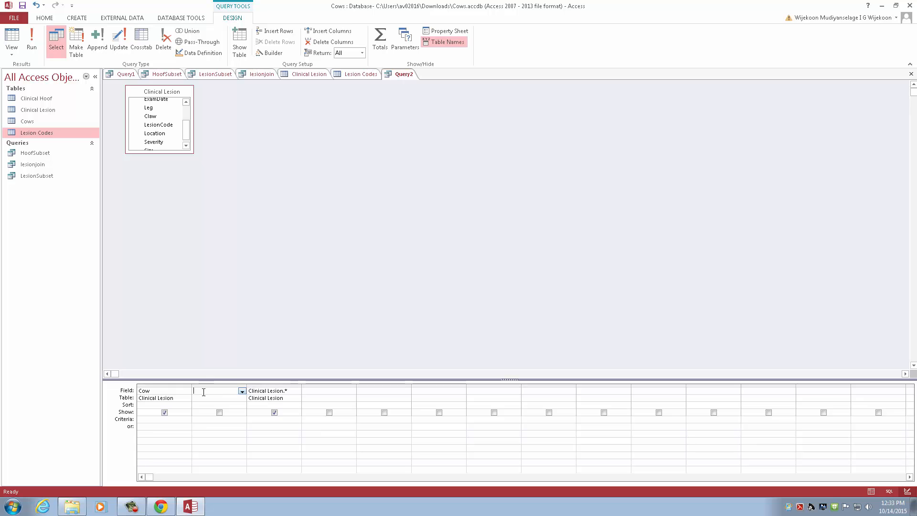
double_click(166, 125)
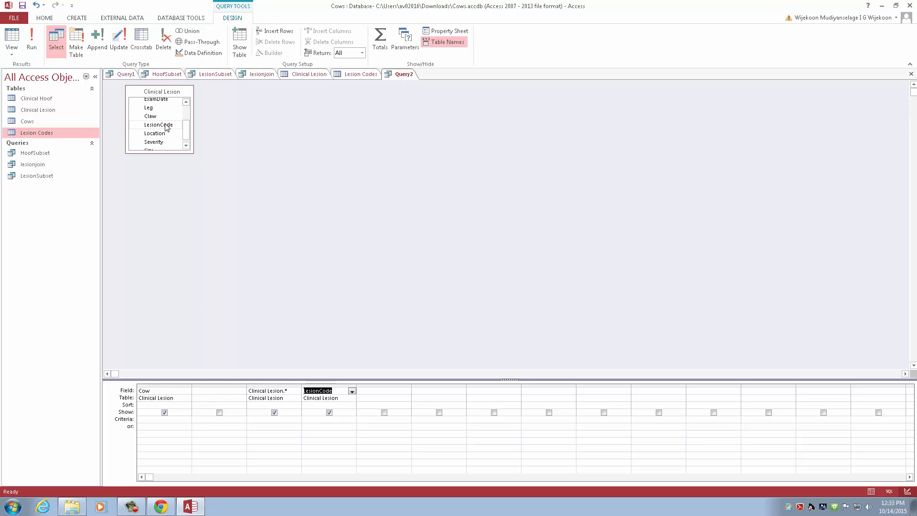
- Set the second query column's field to LesionCode and the third column's field to Severity
left_click(242, 391)
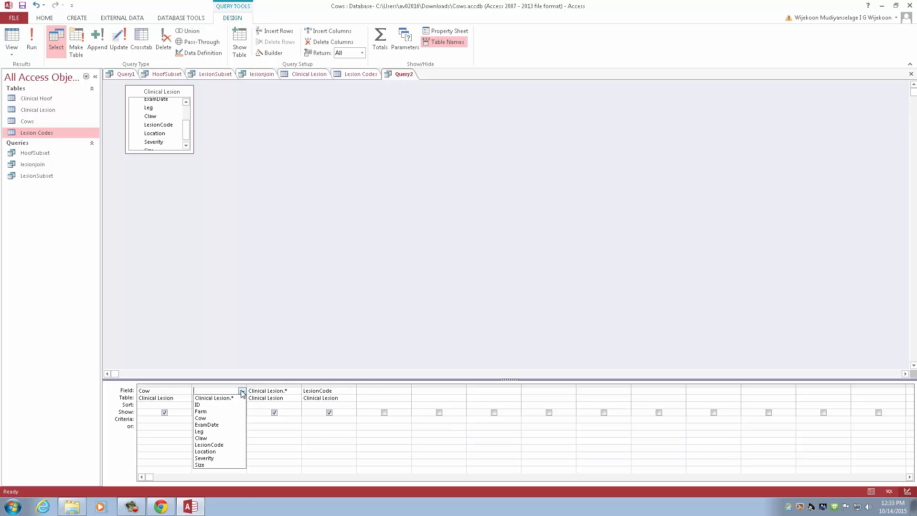
left_click(230, 446)
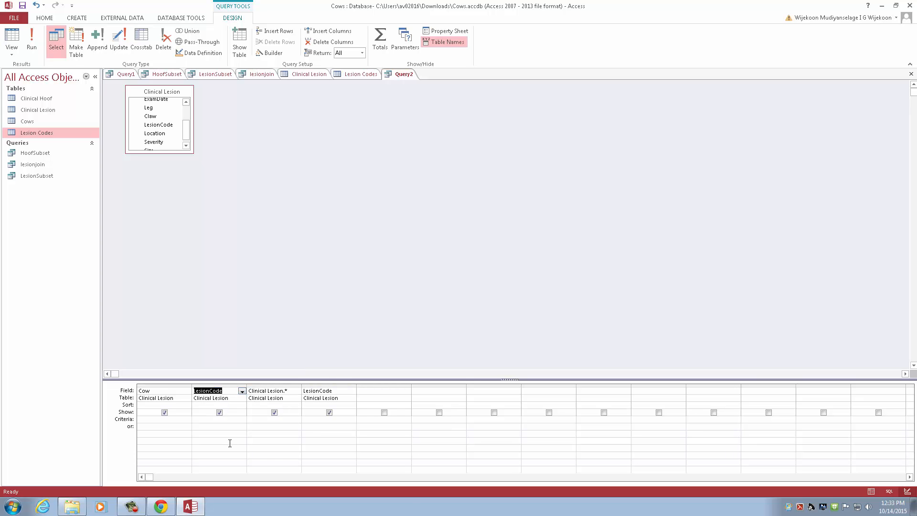
left_click(272, 391)
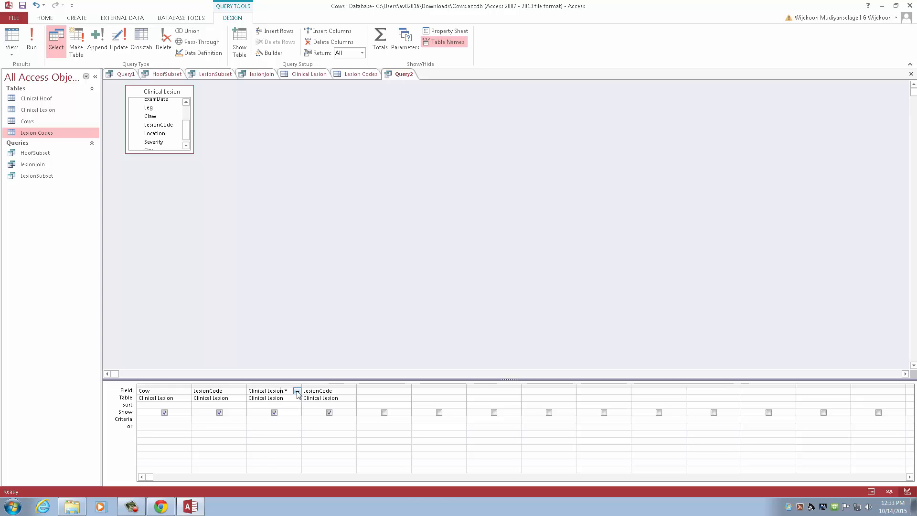
left_click(297, 391)
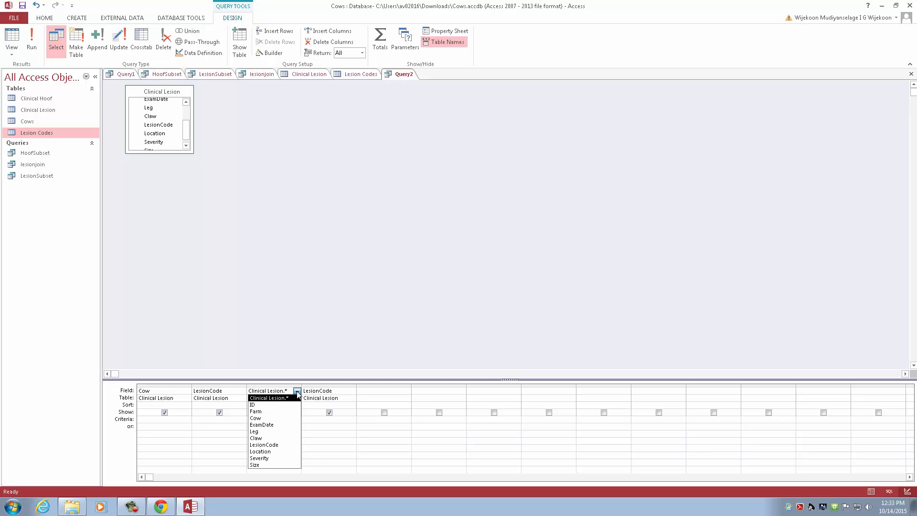
left_click(281, 460)
- Remove the duplicate LesionCode field from the fourth column of the query grid
left_click(340, 391)
left_click(352, 392)
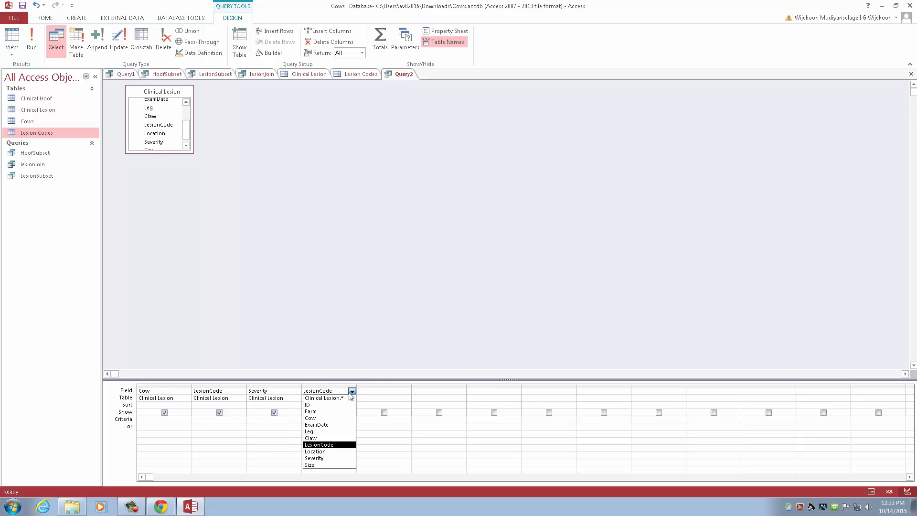
key("BackSpace")
key("BackSpace")
key("BackSpace")
key("BackSpace")
key("BackSpace")
key("BackSpace")
key("BackSpace")
key("BackSpace")
key("BackSpace")
key("BackSpace")
left_click(374, 397)
left_click(326, 396)
left_click(323, 390)
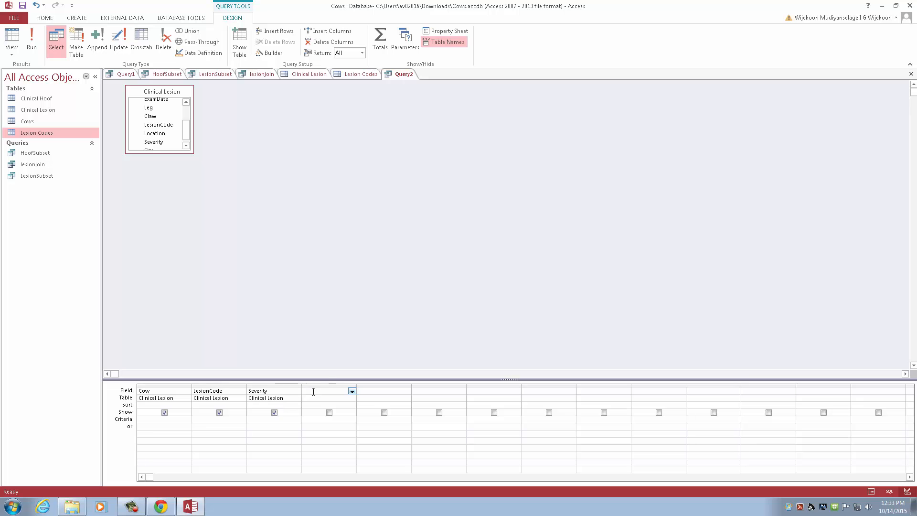
- Turn on totals for the query and set the total of the empty fourth column to Count
left_click(383, 36)
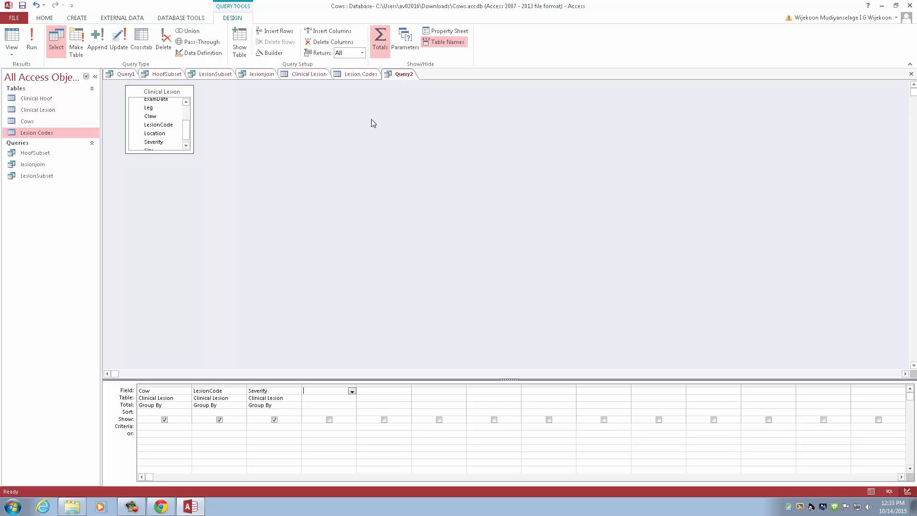
left_click(315, 405)
left_click(350, 412)
left_click(337, 405)
left_click(352, 406)
left_click(352, 405)
left_click(352, 405)
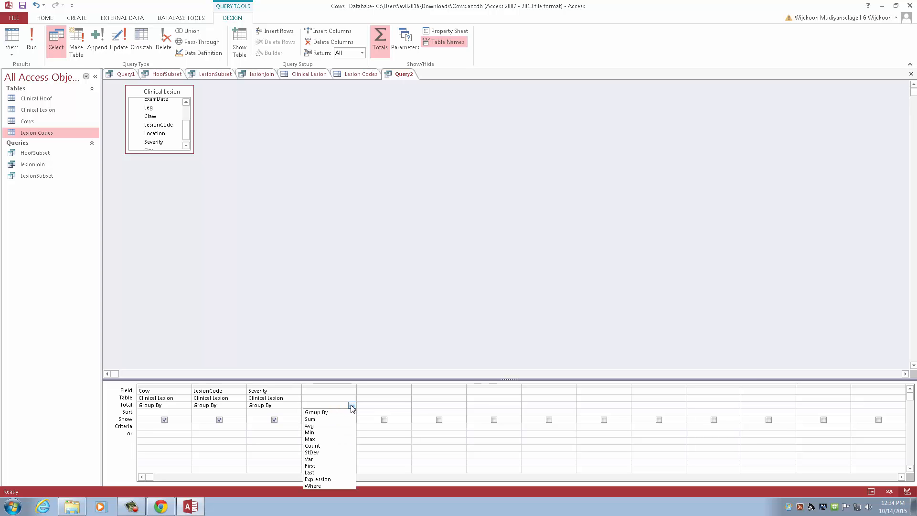
left_click(319, 445)
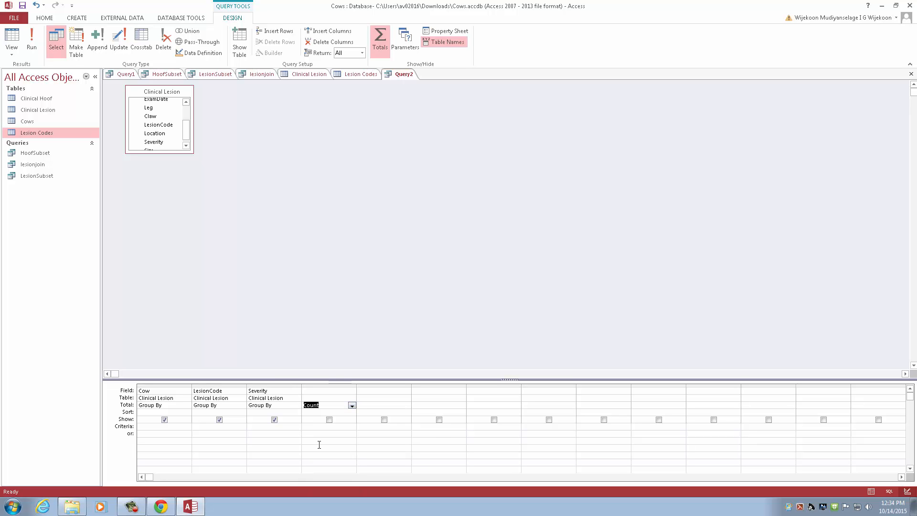
- Enter Number of lesions as the field text of the fourth query column
left_click(316, 390)
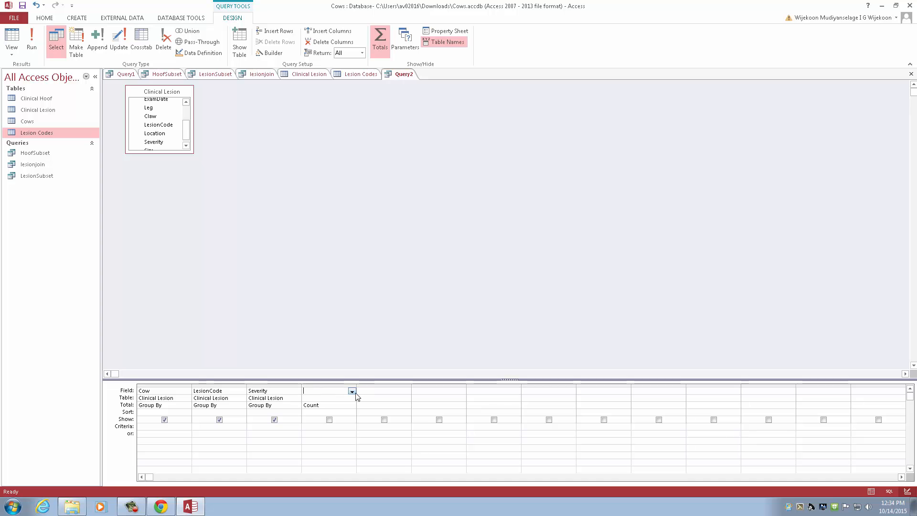
left_click(352, 391)
left_click(352, 391)
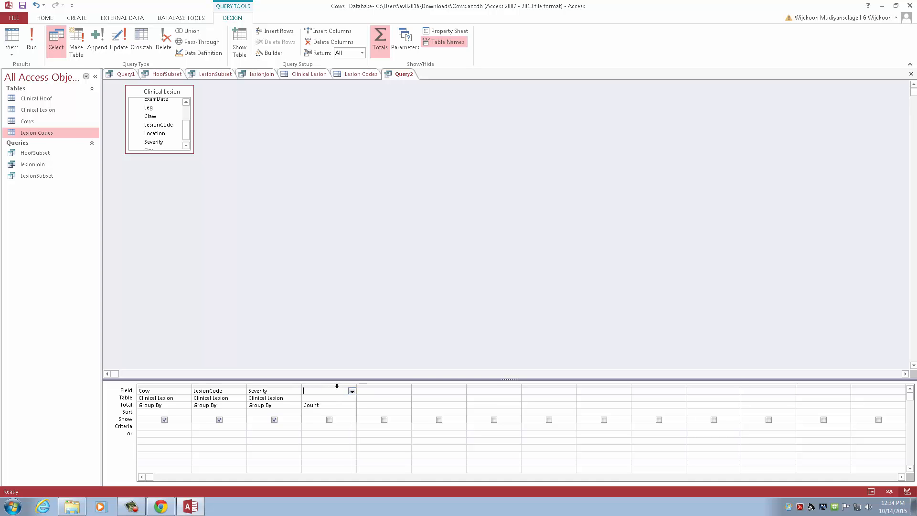
type("N")
type("umber")
type(" of lesion")
type("s")
left_click(314, 396)
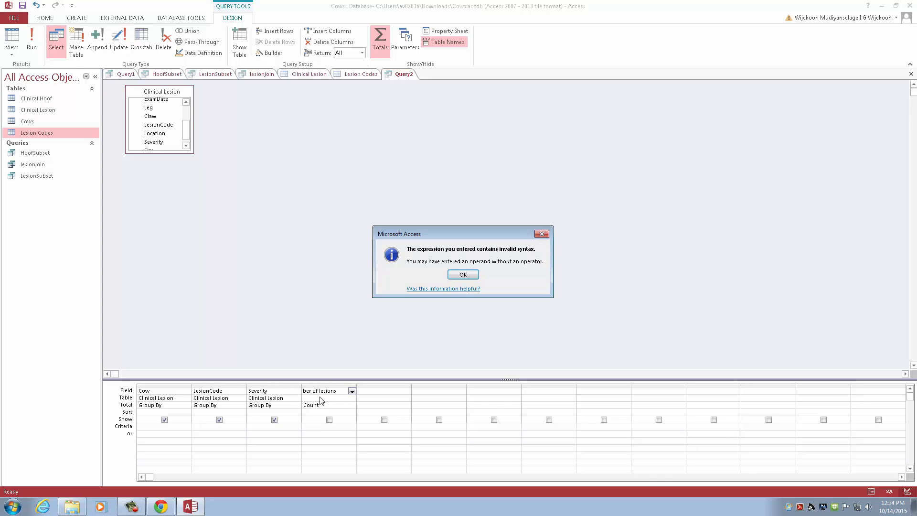
left_click(463, 275)
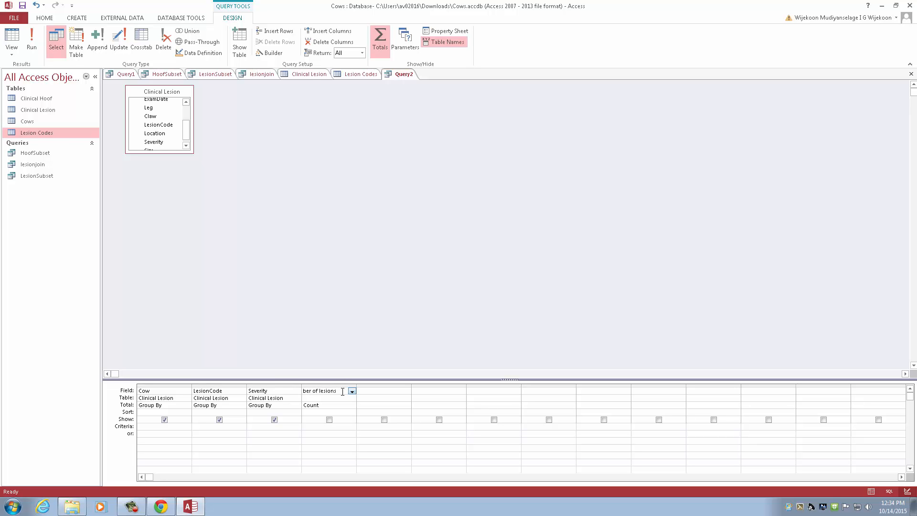
- Complete the fourth column's field expression as Number of lesions: LesionCode
type("Lesion")
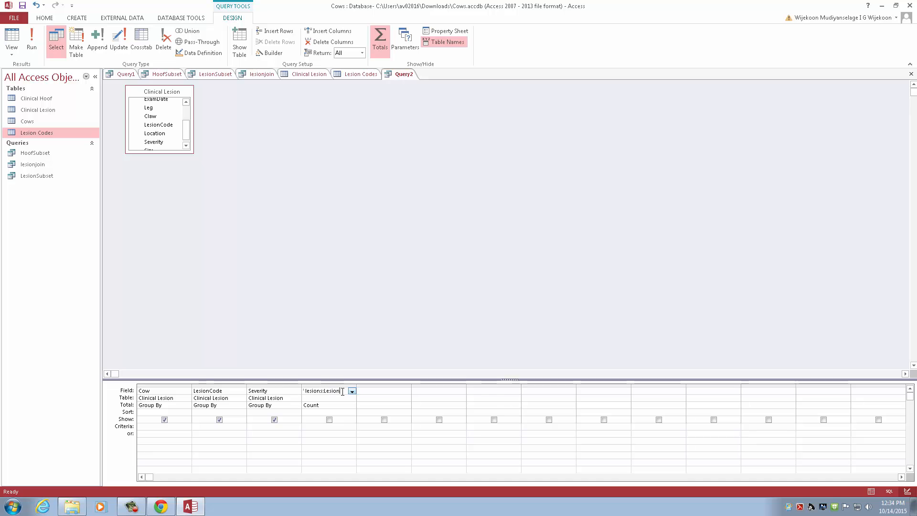
type(" code")
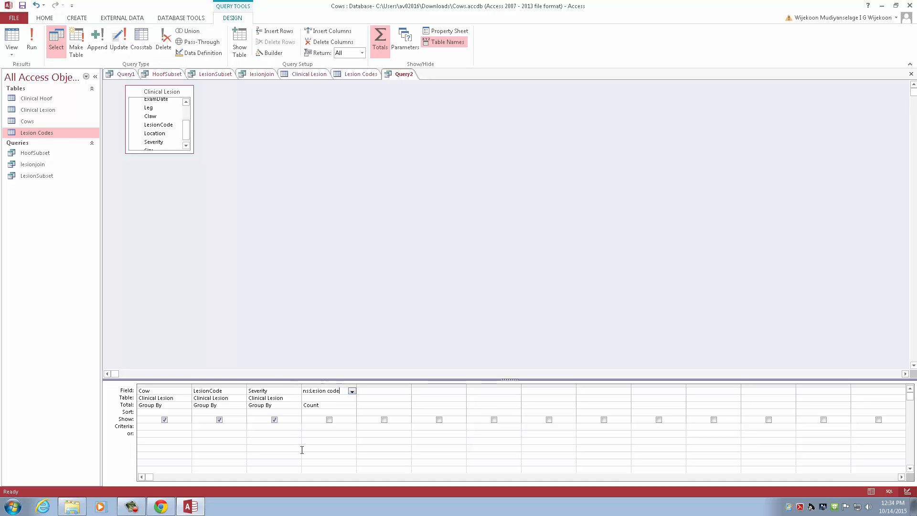
left_click(329, 399)
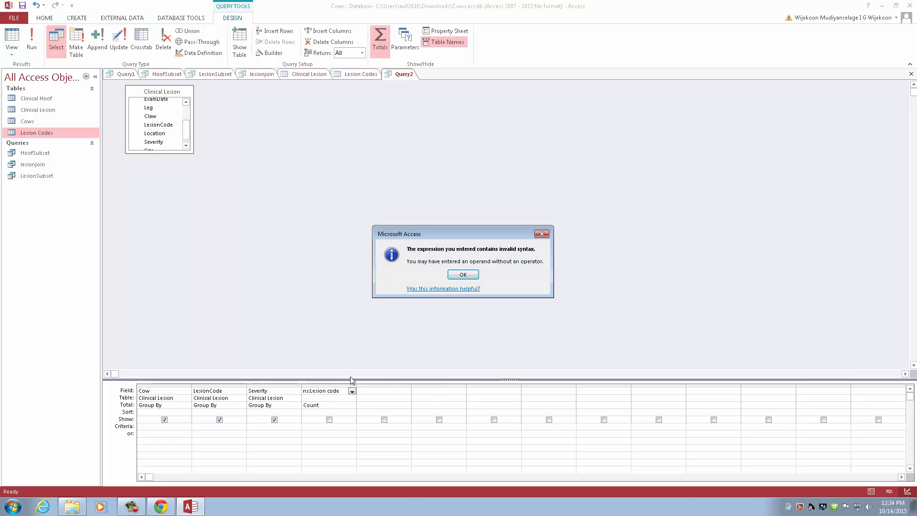
left_click(472, 275)
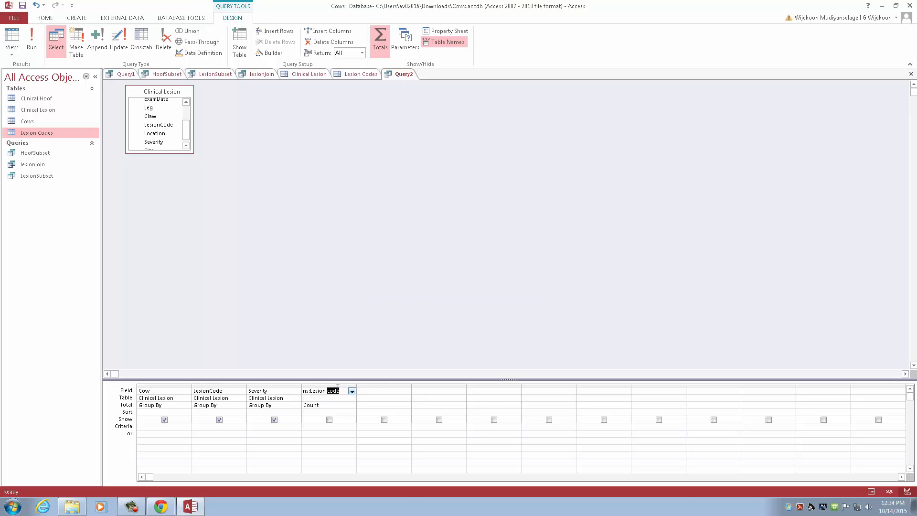
left_click(310, 391)
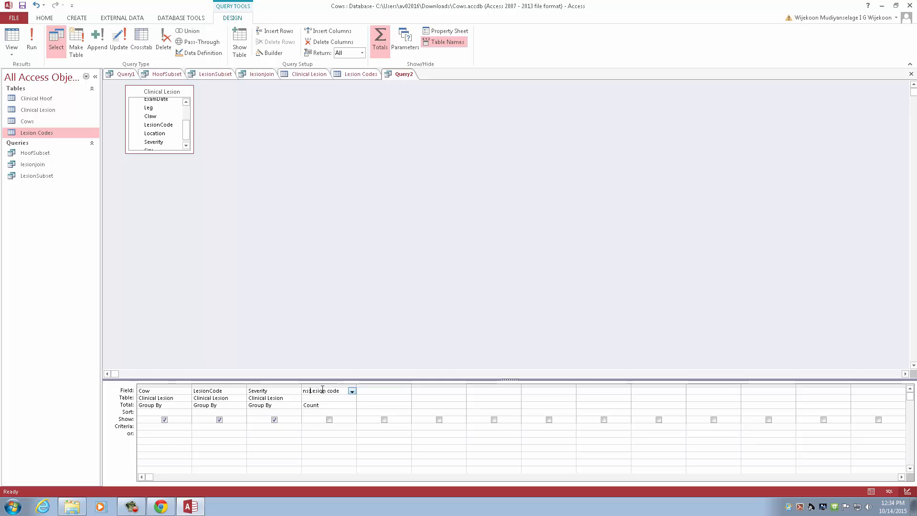
left_click(339, 406)
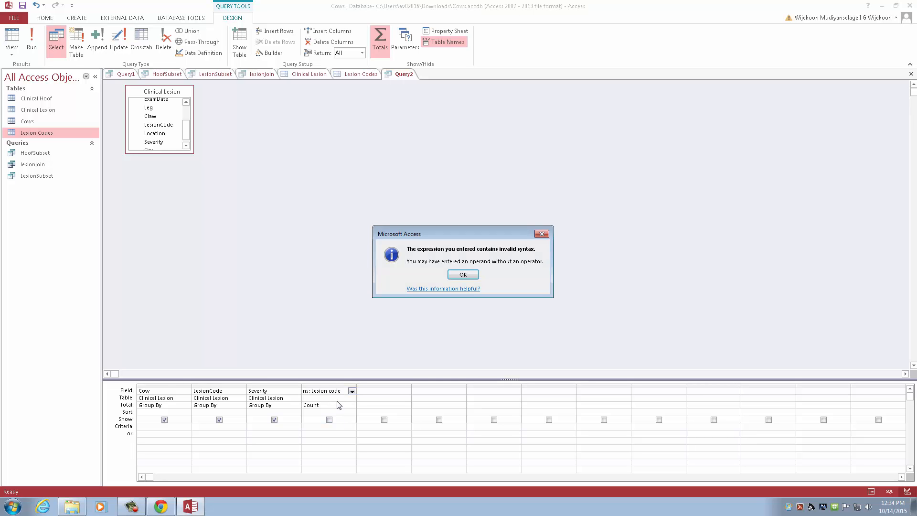
left_click(463, 275)
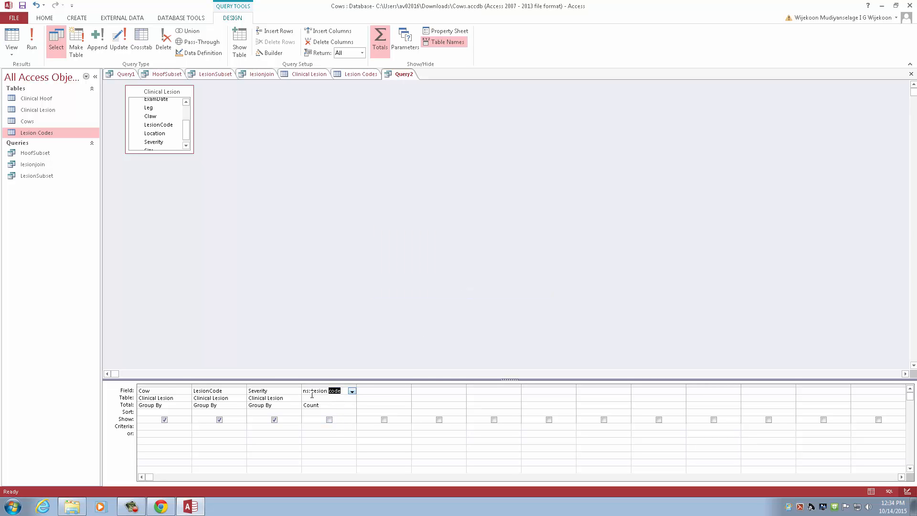
left_click(347, 391)
key("Down")
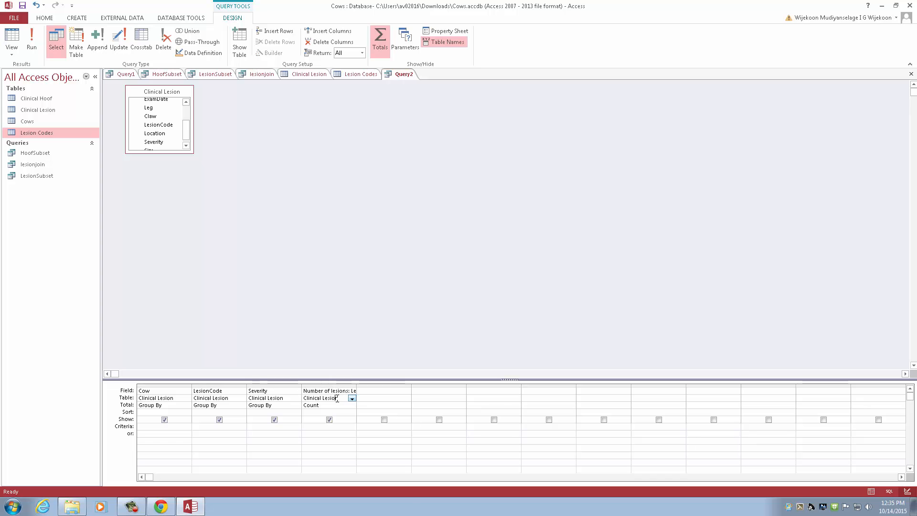
left_click(350, 388)
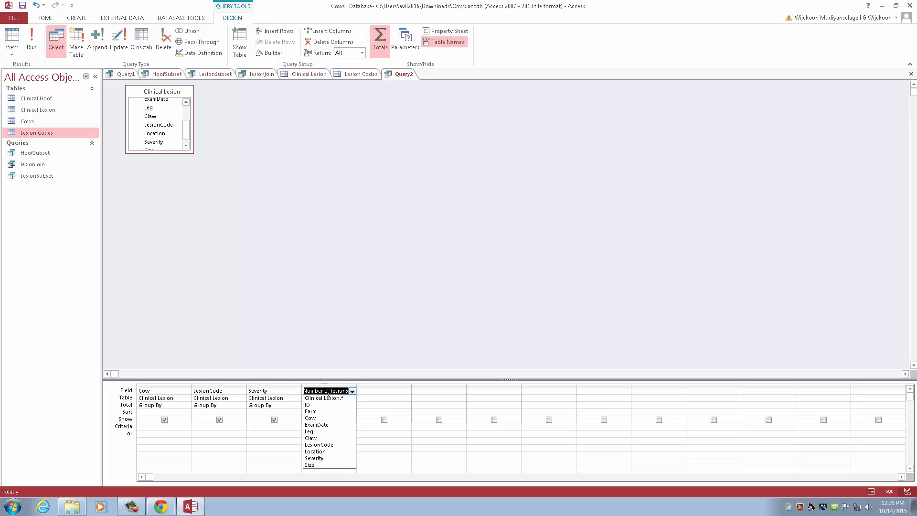
left_click(371, 388)
left_click(344, 397)
- Add a fifth query column with the expression Mean Severity:Severity and set its total to Avg
left_click(379, 391)
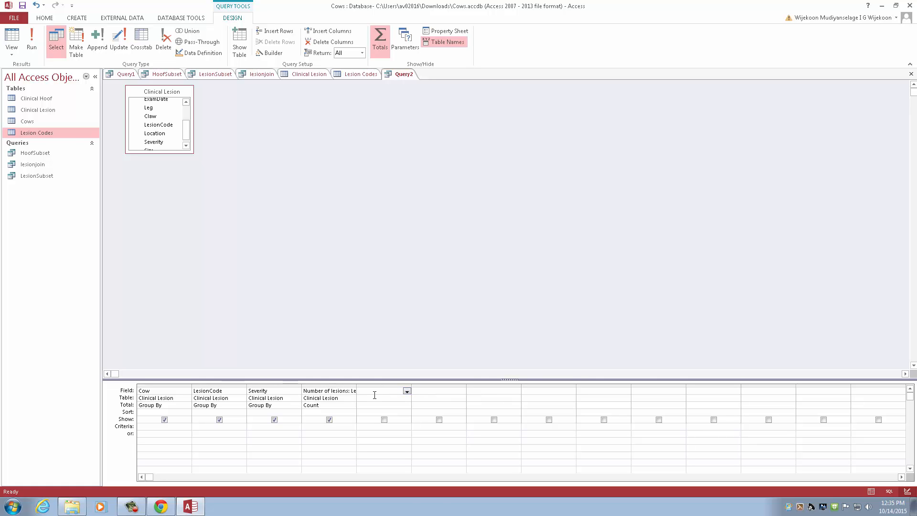
type("Mean Severity:Severity")
left_click(382, 398)
left_click(399, 406)
left_click(407, 406)
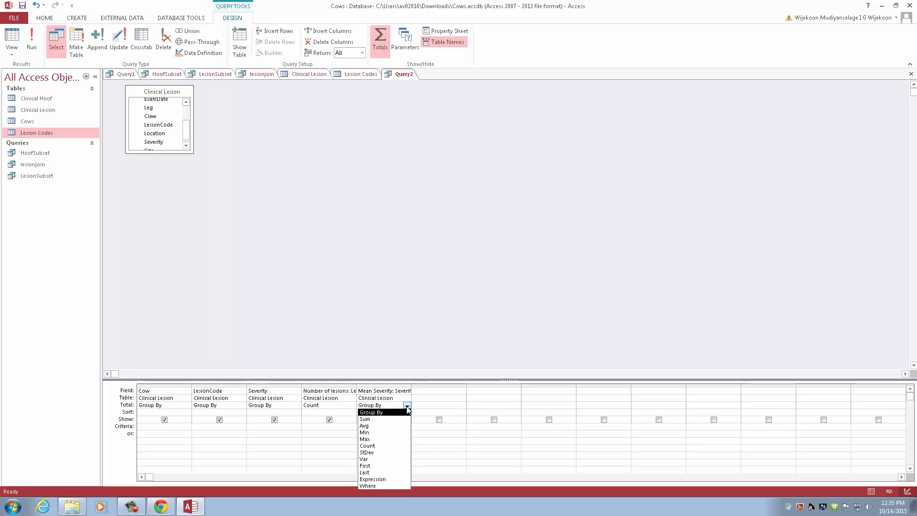
left_click(365, 425)
left_click(350, 450)
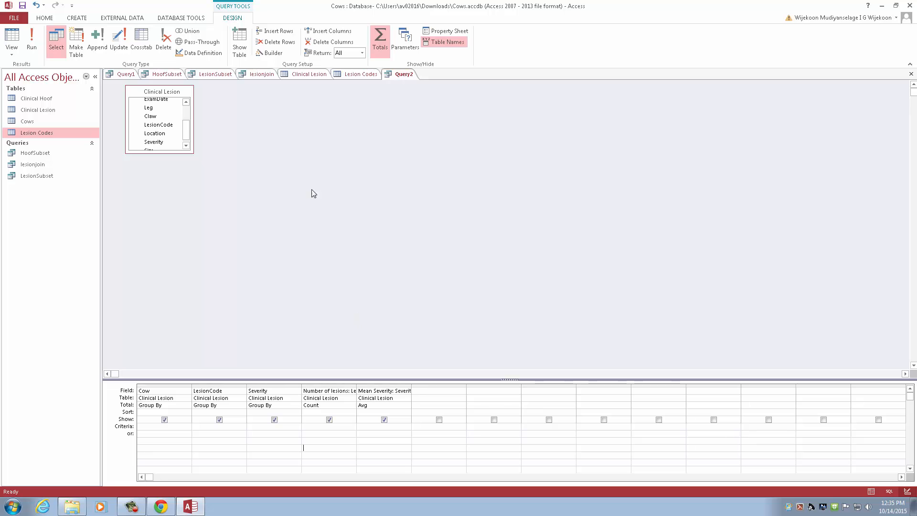
- Run the totals query and examine the severity, lesion count and mean severity of each cow and lesion code
left_click(36, 45)
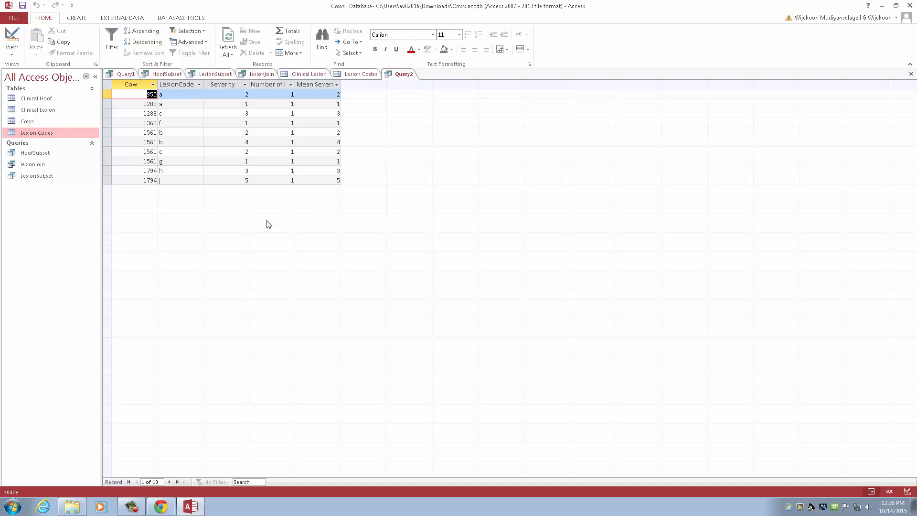
left_click(197, 170)
left_click(231, 171)
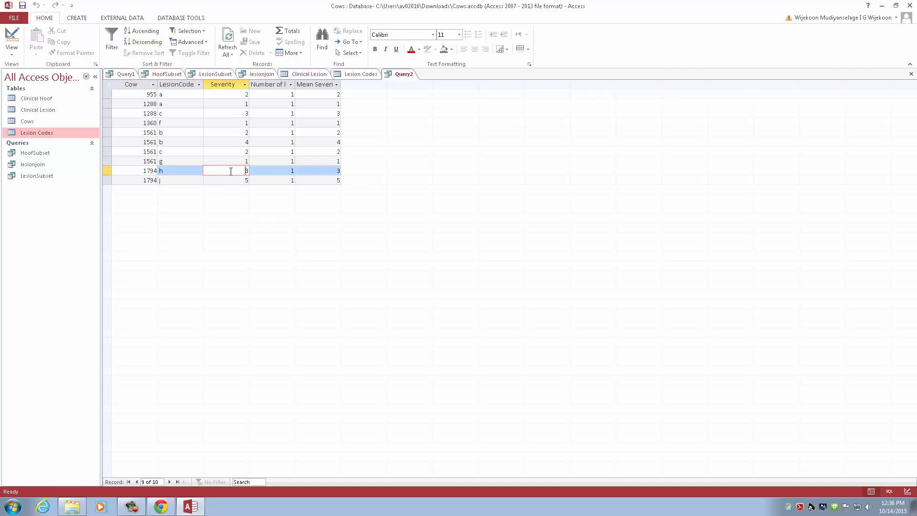
left_click(240, 142)
left_click(288, 161)
left_click(313, 133)
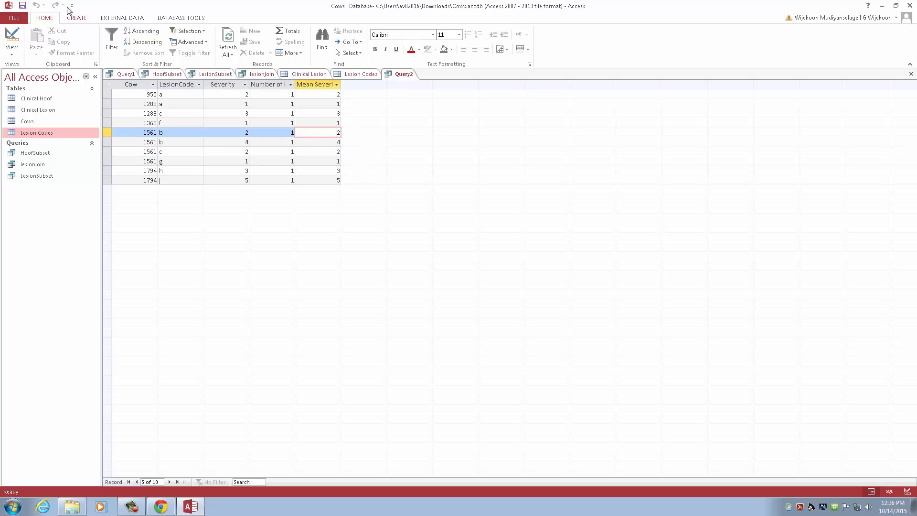
- Create a new query in design view and add the Cows table to it
left_click(81, 21)
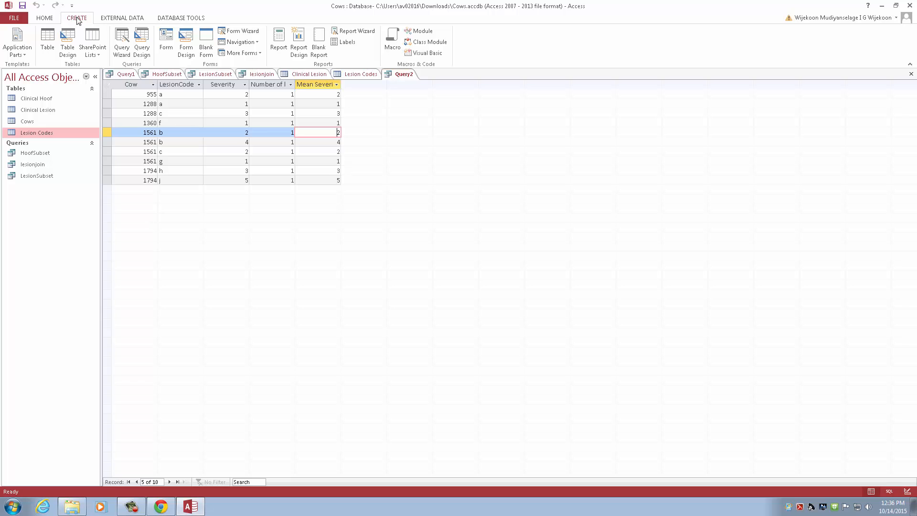
left_click(142, 43)
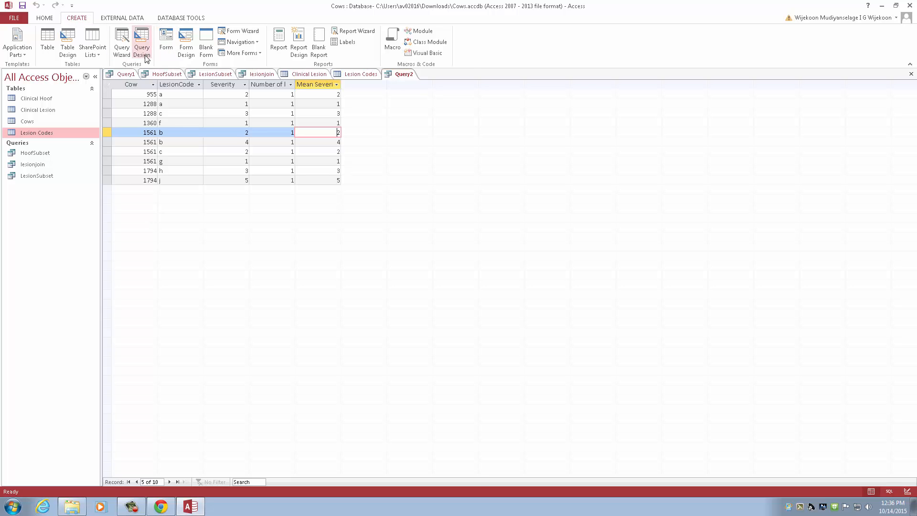
left_click_drag(447, 356, 494, 256)
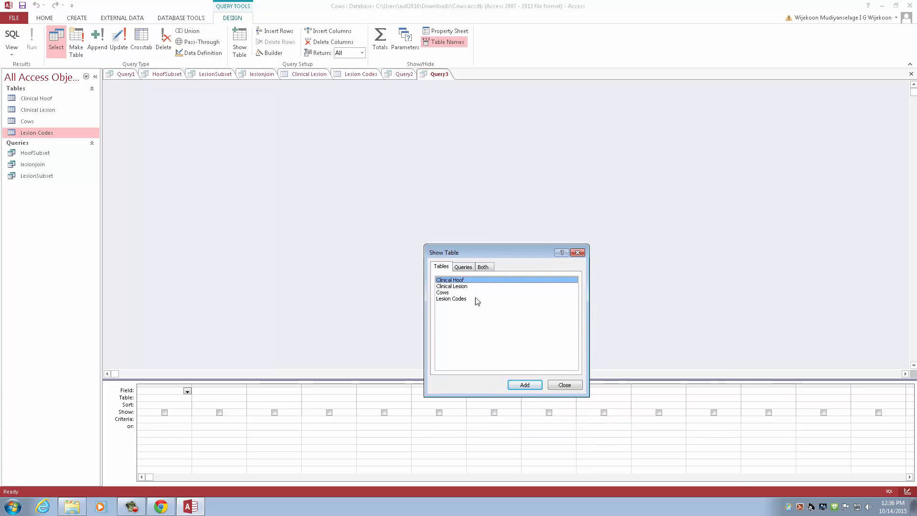
left_click(448, 293)
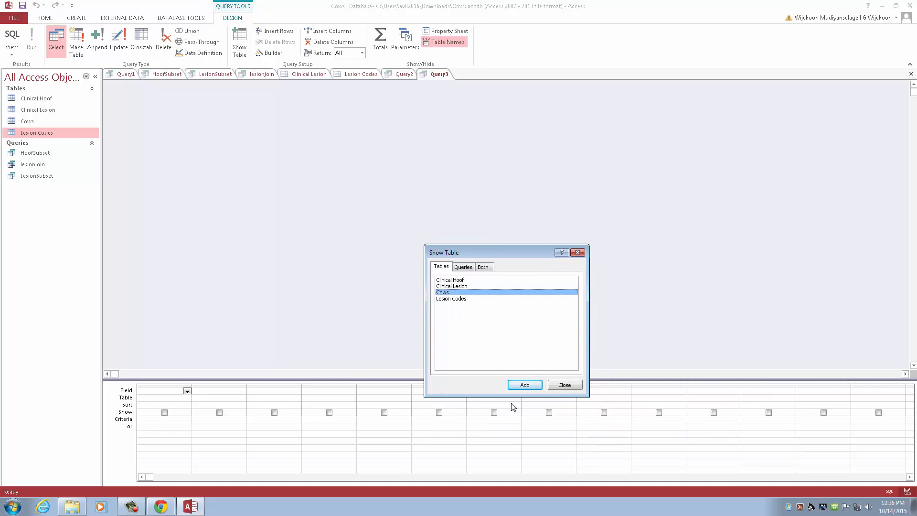
left_click(531, 387)
left_click(563, 388)
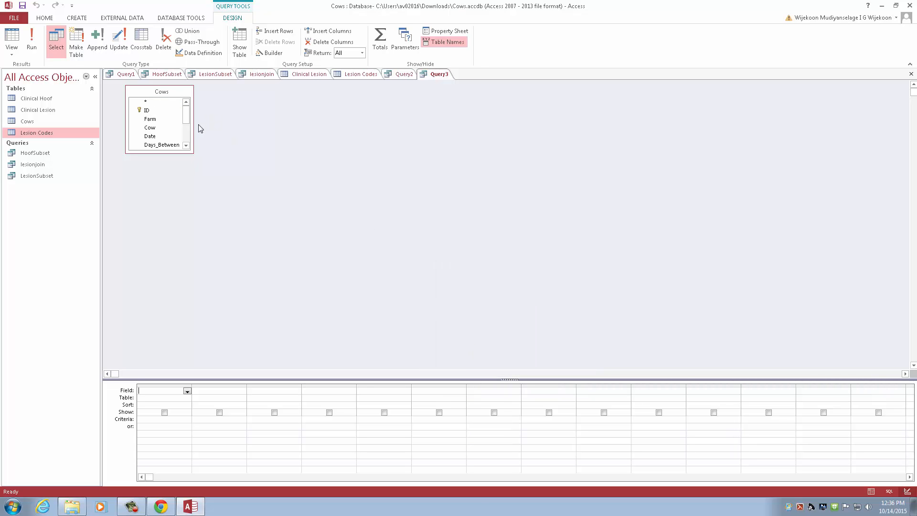
- Add the Farm, Cow and Days_Between fields from the Cows table to the query grid
double_click(163, 120)
double_click(160, 128)
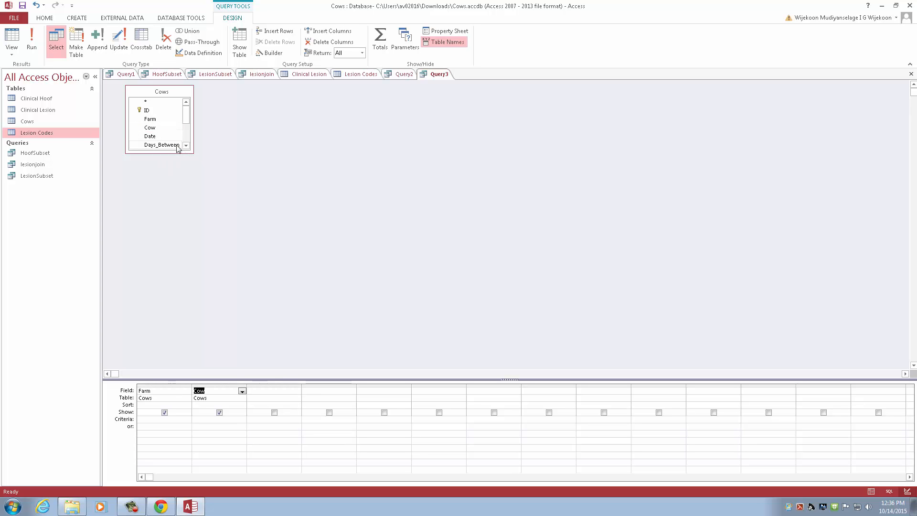
double_click(161, 145)
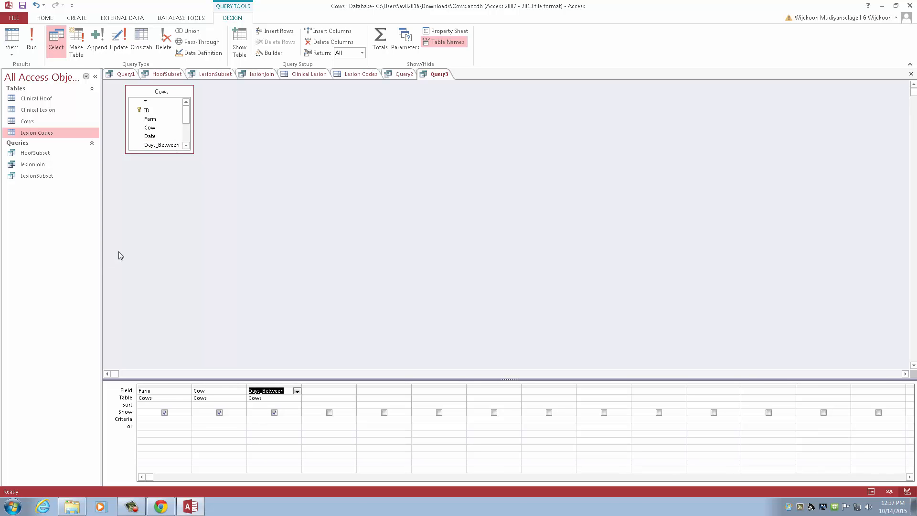
left_click(167, 392)
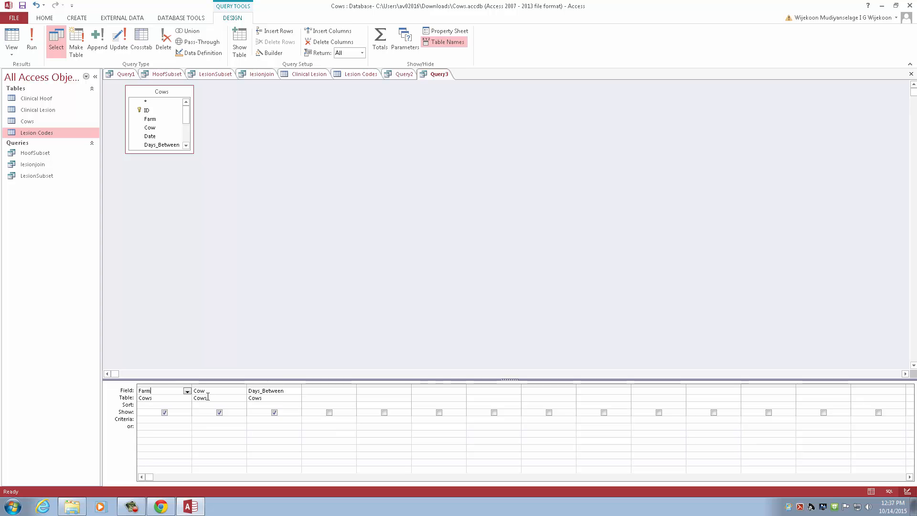
- Start an expression for the fourth query column in the Expression Builder, named Mean energy: and followed by an empty pair of parentheses
left_click(326, 392)
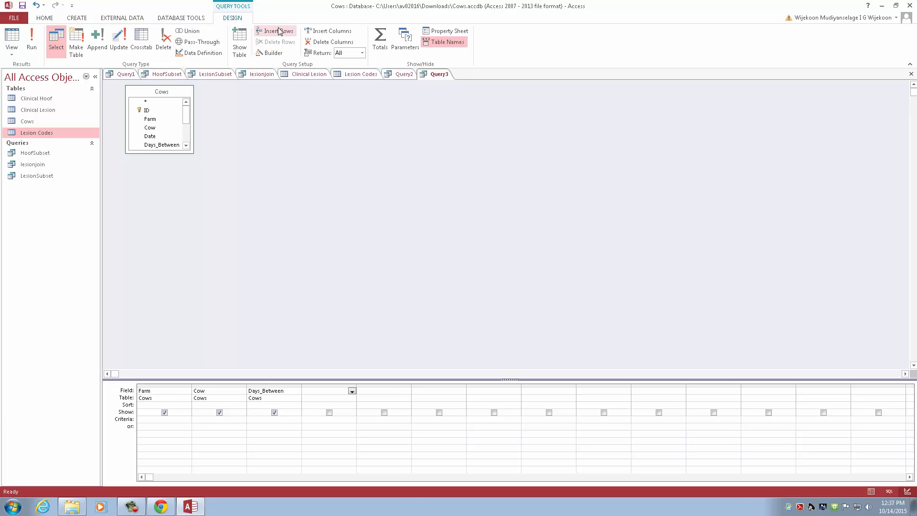
left_click(273, 54)
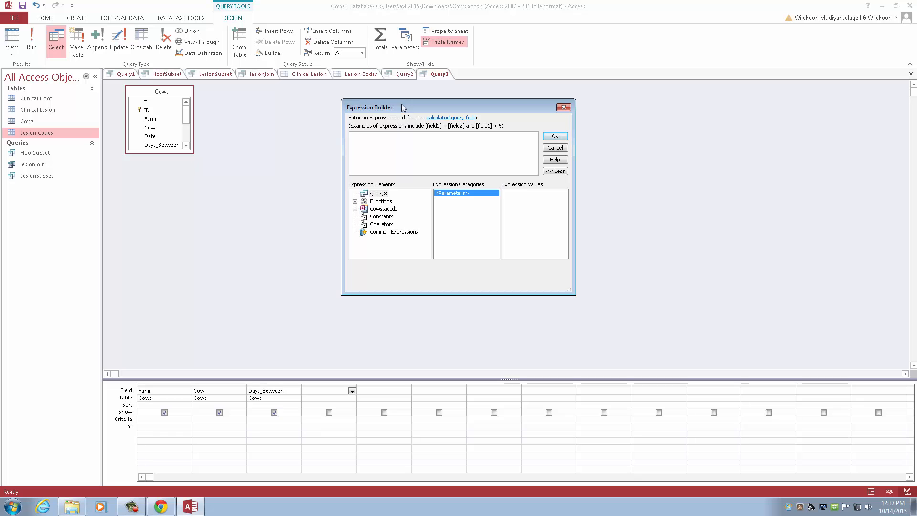
left_click_drag(399, 102, 399, 96)
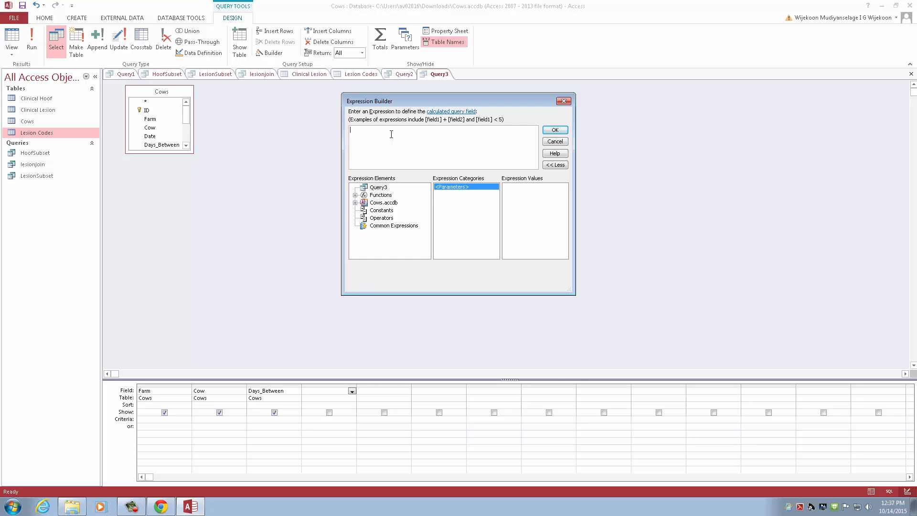
type("Mean e")
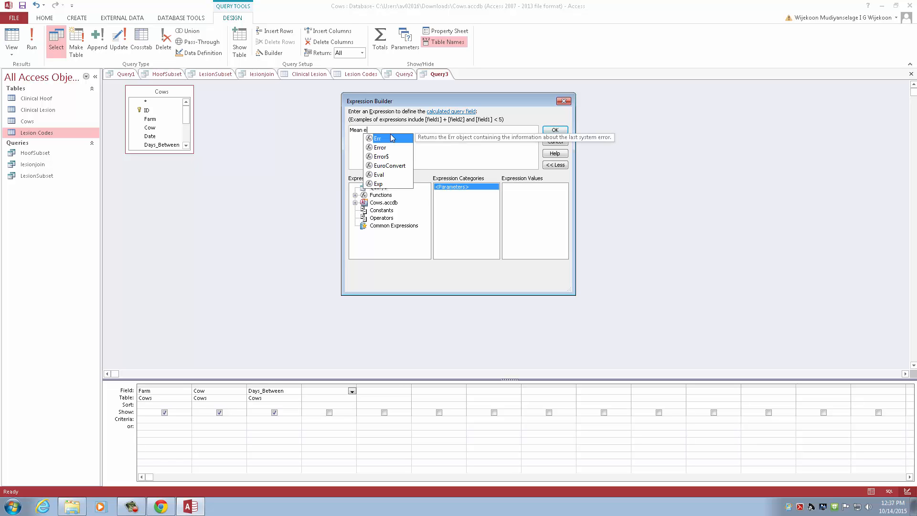
type("nergy:")
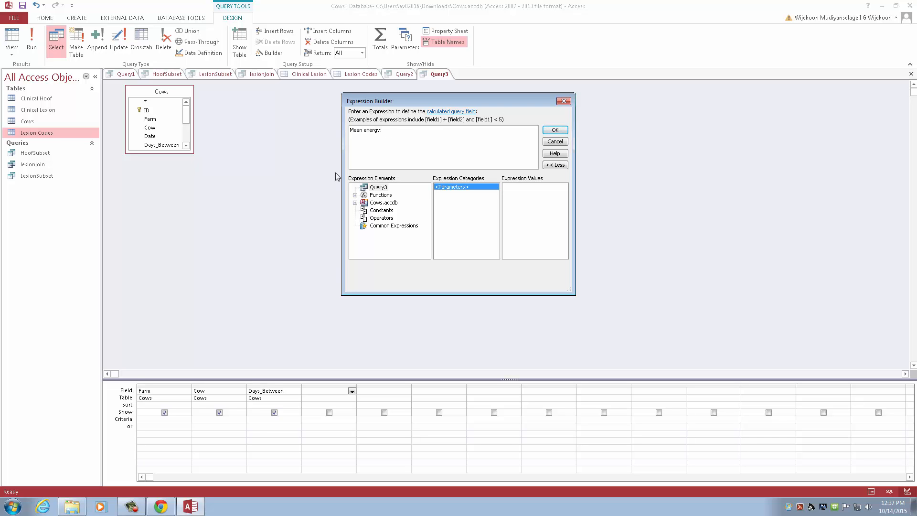
type("()")
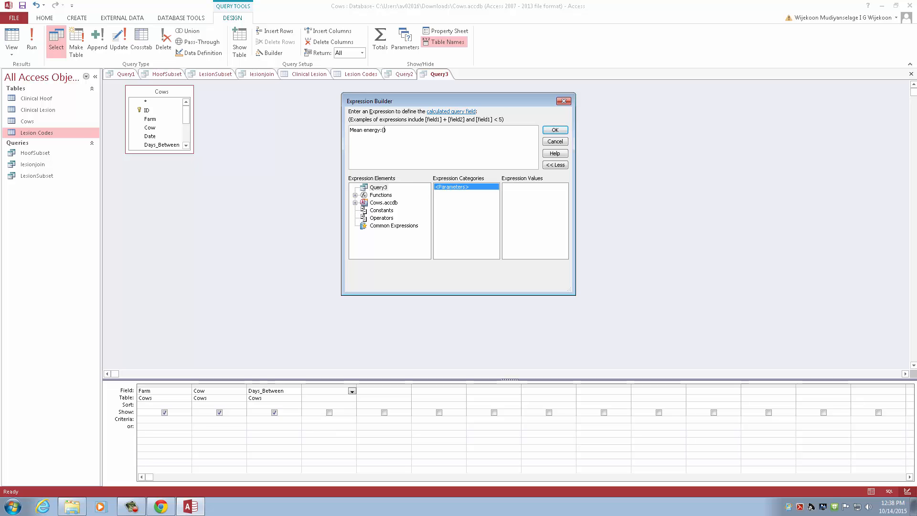
- List the fields of the database's Cows table in the Expression Builder for use inside the Mean energy parentheses
left_click(355, 203)
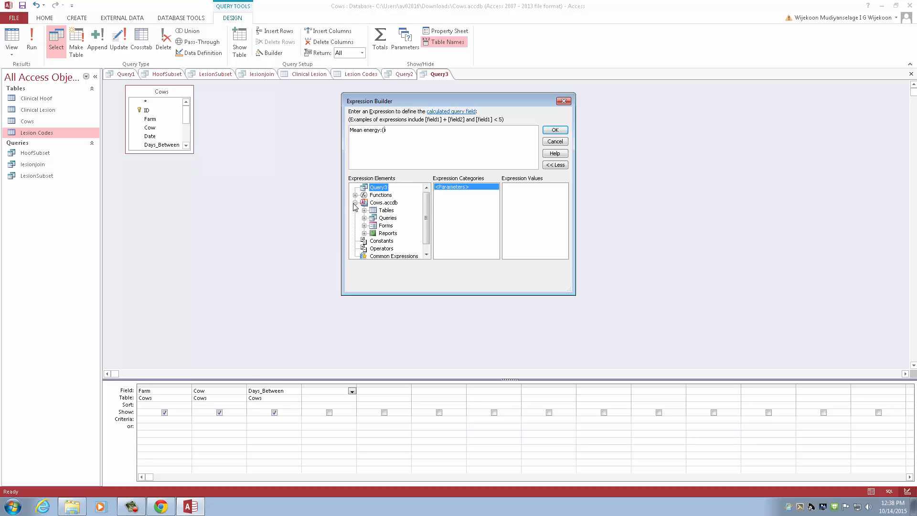
left_click(364, 210)
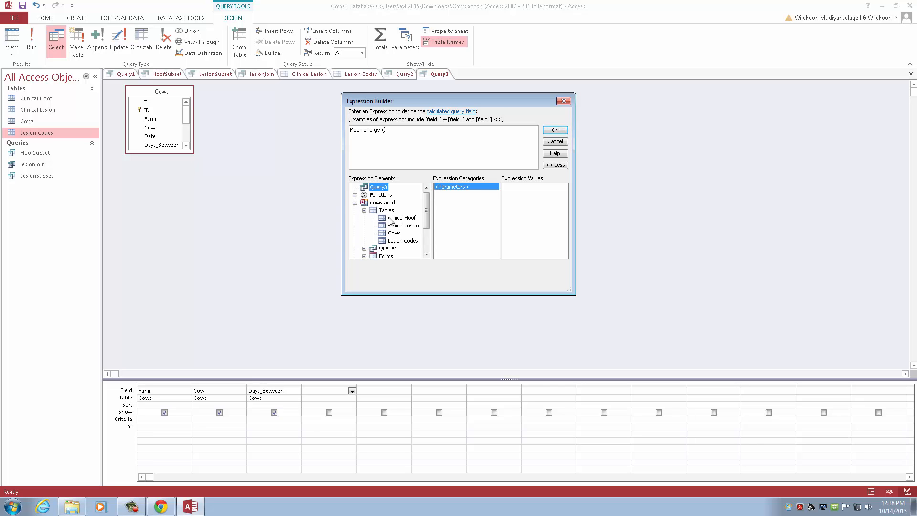
left_click(393, 234)
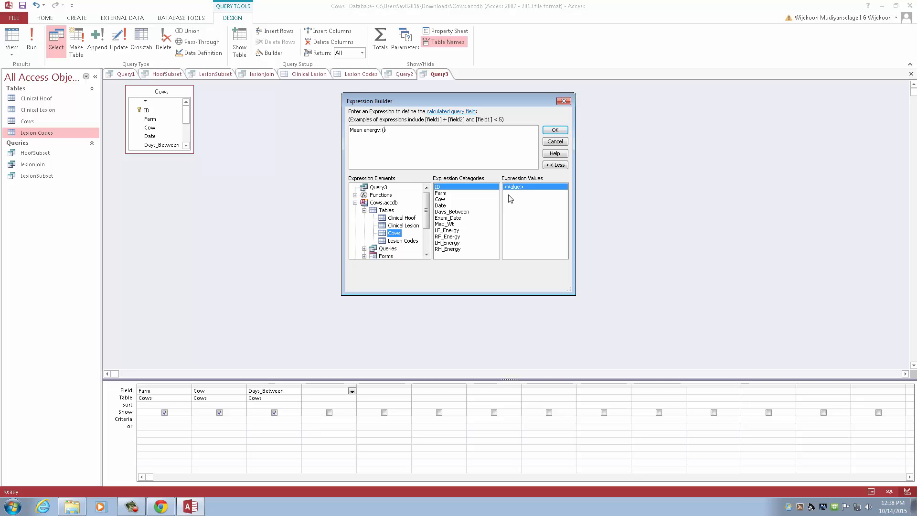
left_click(386, 128)
type(")")
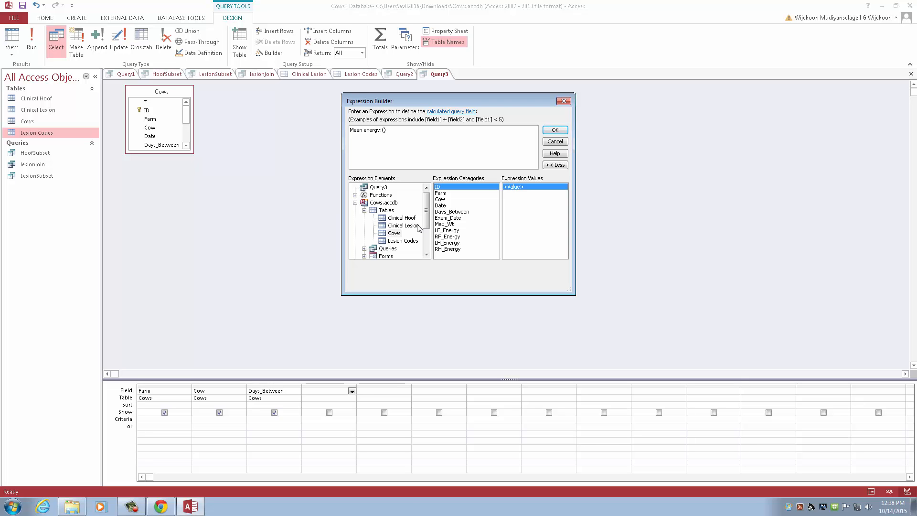
scroll(420, 224, "down", 1)
scroll(421, 225, "up", 1)
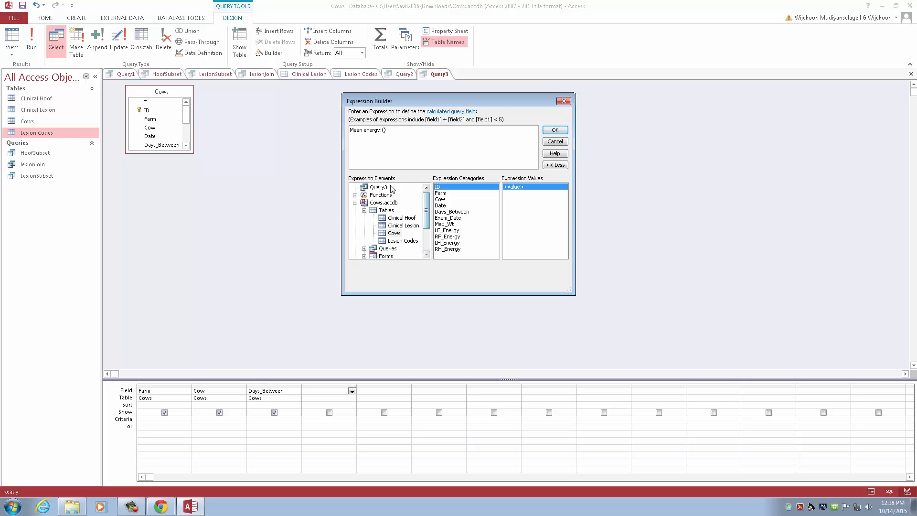
left_click(387, 210)
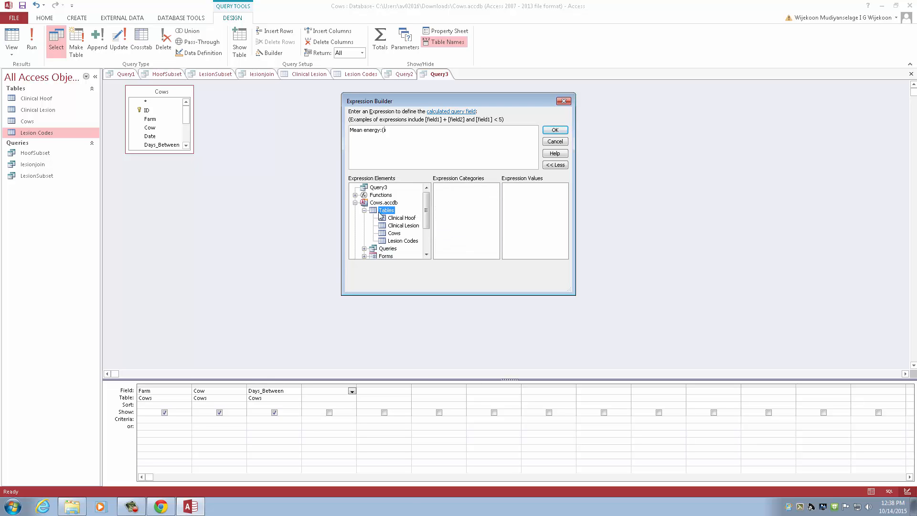
left_click(355, 202)
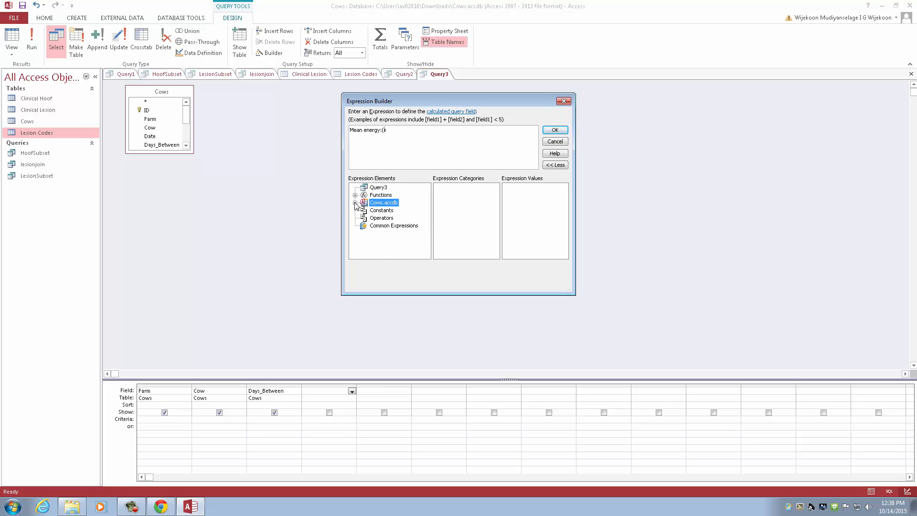
left_click(355, 202)
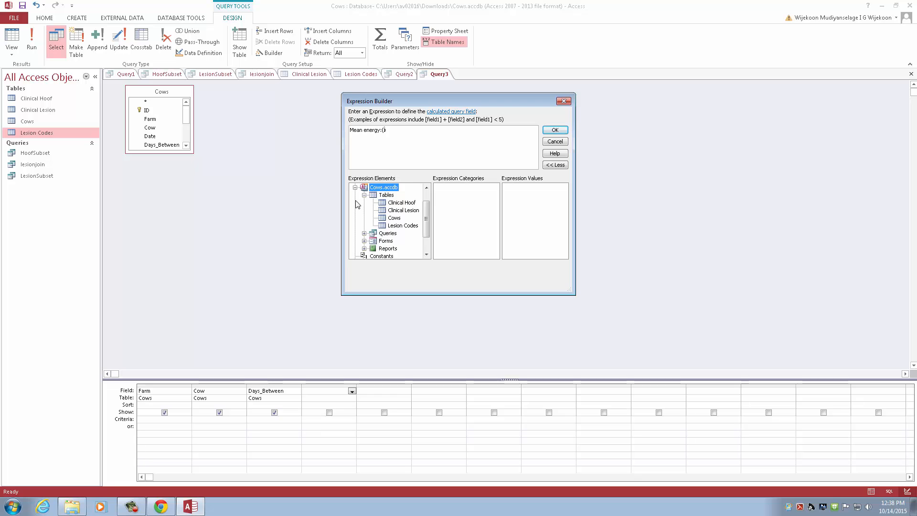
left_click(393, 218)
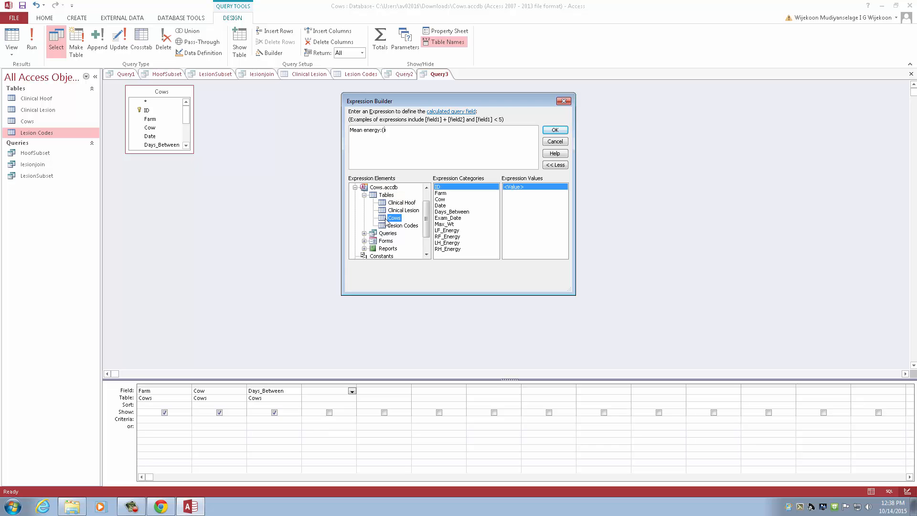
double_click(441, 199)
key("BackSpace")
key("BackSpace")
key("BackSpace")
key("BackSpace")
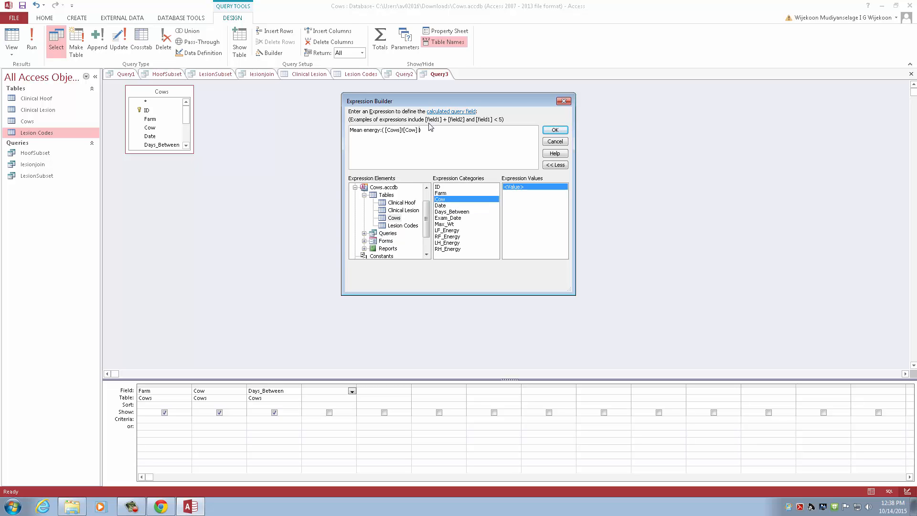
key("BackSpace")
key("BackSpace")
key("BackSpace")
key("BackSpace")
key("BackSpace")
key("BackSpace")
key("BackSpace")
key("BackSpace")
- Insert [Cows]![LF_Energy] inside the Mean energy parentheses and remove the stray Cow reference and <Expr> placeholder
double_click(453, 200)
double_click(446, 231)
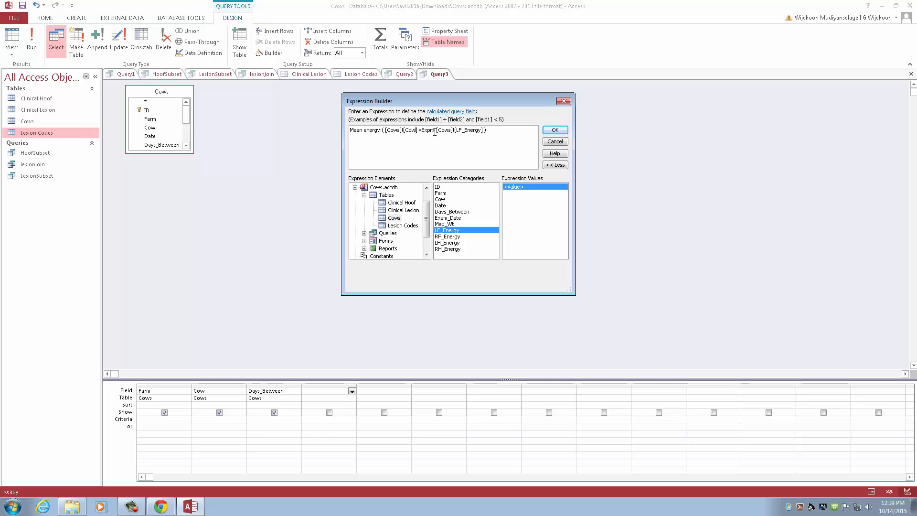
key("BackSpace")
key("BackSpace")
key("BackSpace")
key("BackSpace")
key("BackSpace")
key("BackSpace")
key("BackSpace")
key("BackSpace")
key("BackSpace")
key("BackSpace")
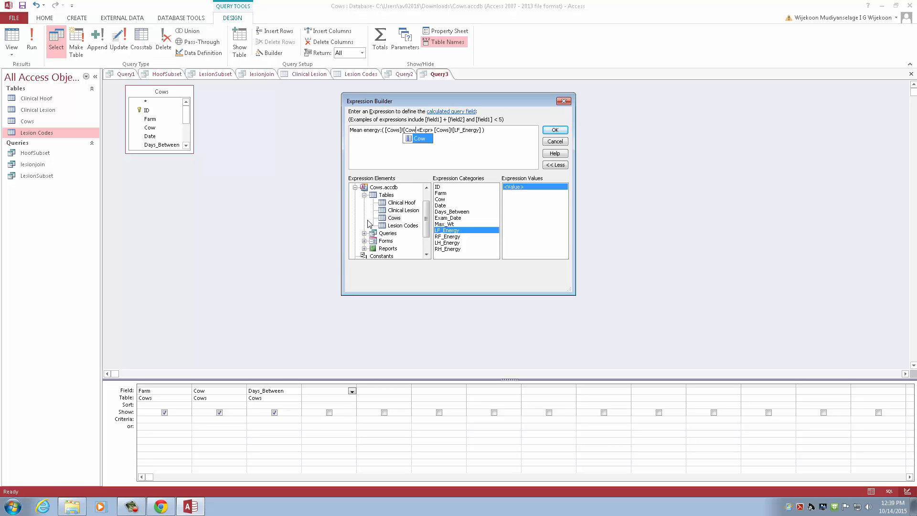
key("BackSpace")
key("BackSpace")
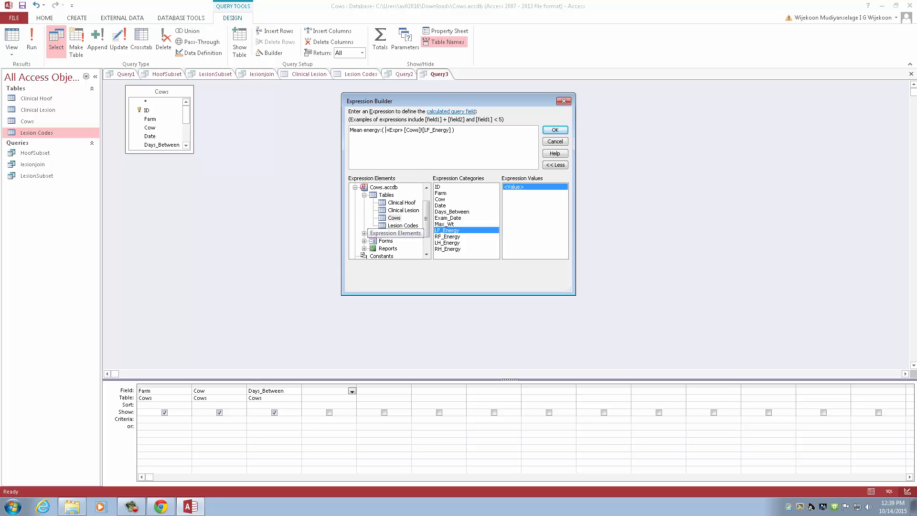
key("Delete")
key("Delete")
key("Delete")
key("Delete")
key("Delete")
key("Delete")
key("Delete")
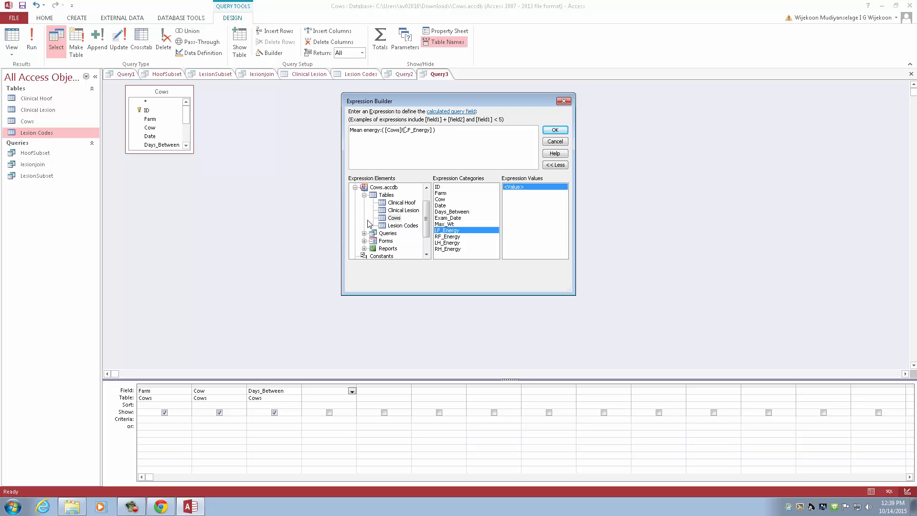
- Add + [Cows]![RF_Energy] to the Mean energy sum, clearing the unwanted Cow reference and <Expr> placeholders around it
type("+")
double_click(445, 200)
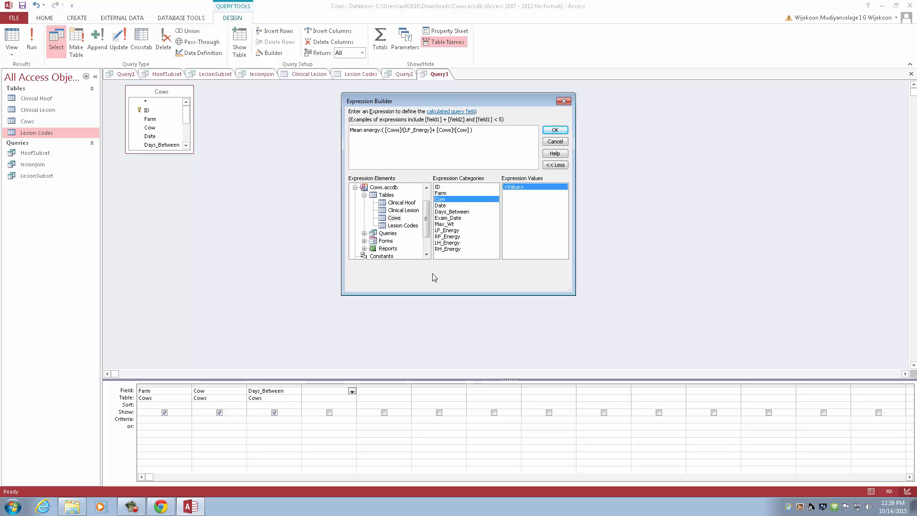
key("BackSpace")
key("BackSpace")
key("BackSpace")
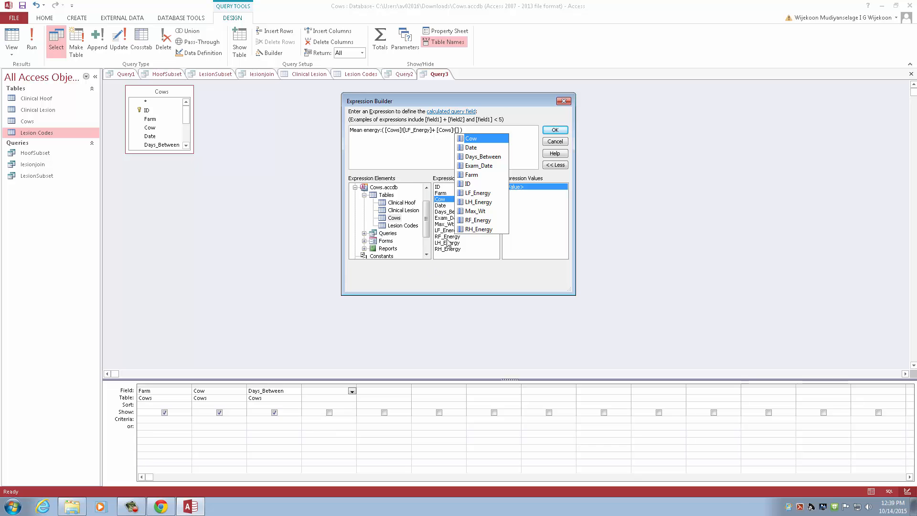
double_click(444, 236)
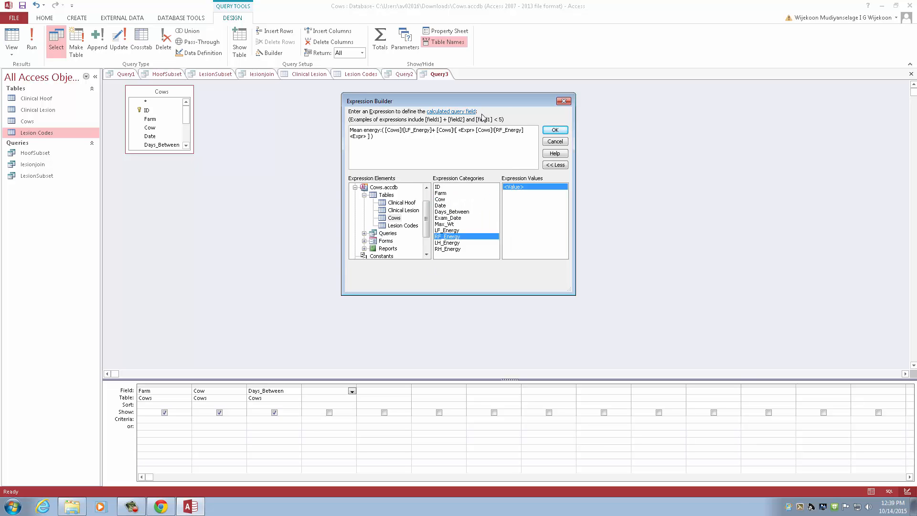
key("BackSpace")
key("BackSpace")
key("BackSpace")
key("BackSpace")
key("BackSpace")
key("BackSpace")
key("BackSpace")
key("BackSpace")
key("BackSpace")
key("BackSpace")
key("BackSpace")
key("BackSpace")
key("BackSpace")
key("BackSpace")
key("BackSpace")
key("BackSpace")
left_click(496, 130)
left_click(506, 130)
key("BackSpace")
key("BackSpace")
key("BackSpace")
key("BackSpace")
key("BackSpace")
key("BackSpace")
key("BackSpace")
- Add the LH_Energy and RH_Energy fields to the sum, joined by plus signs, and accept the Mean energy expression
type("+")
double_click(446, 243)
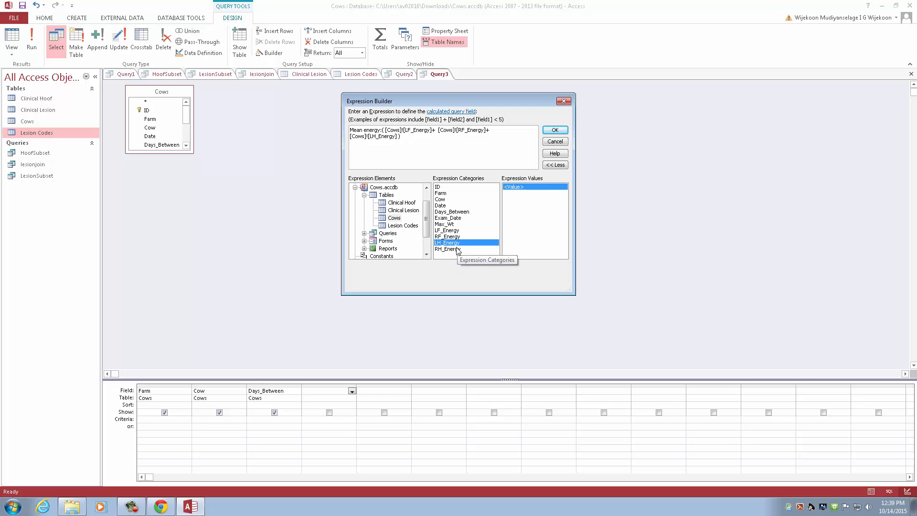
double_click(456, 249)
left_click(420, 148)
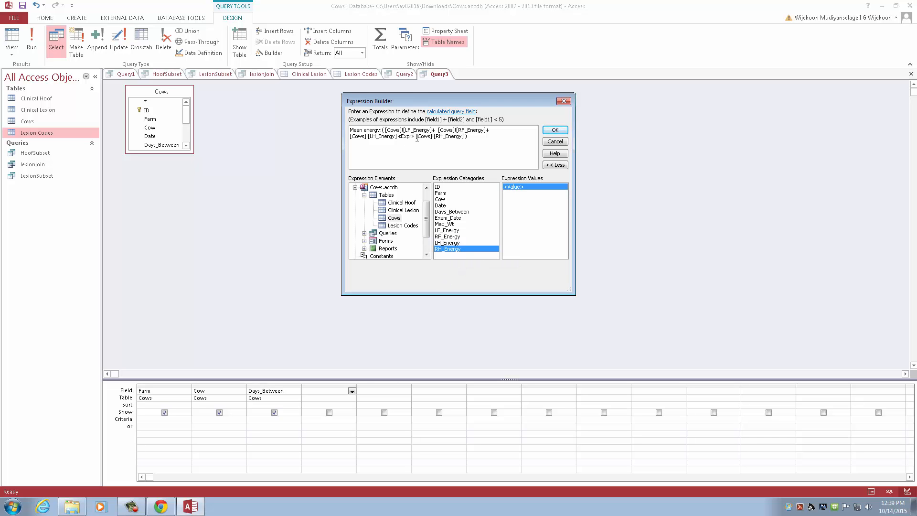
key("BackSpace")
key("BackSpace")
key("BackSpace")
key("BackSpace")
key("BackSpace")
key("BackSpace")
key("BackSpace")
type("+")
left_click(555, 131)
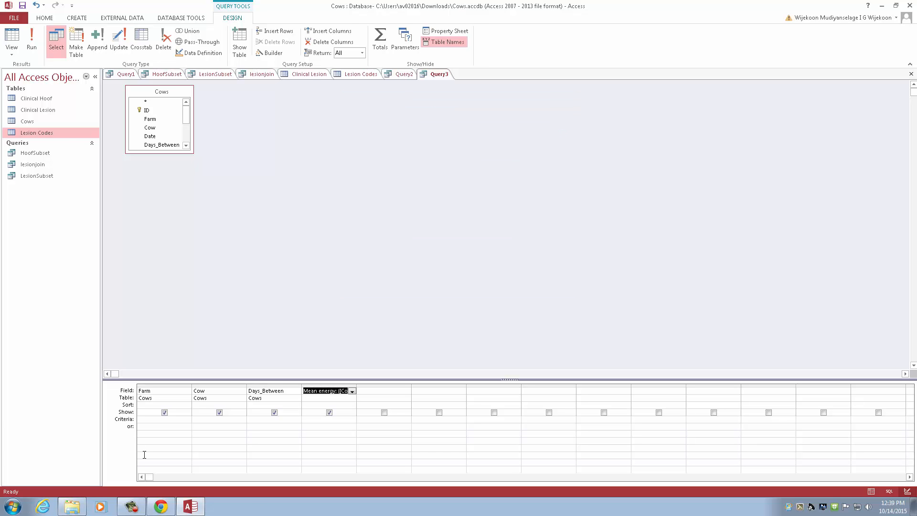
- Start an expression for the fifth query column in the Expression Builder, entered as log max:Log()
left_click(372, 393)
left_click(268, 56)
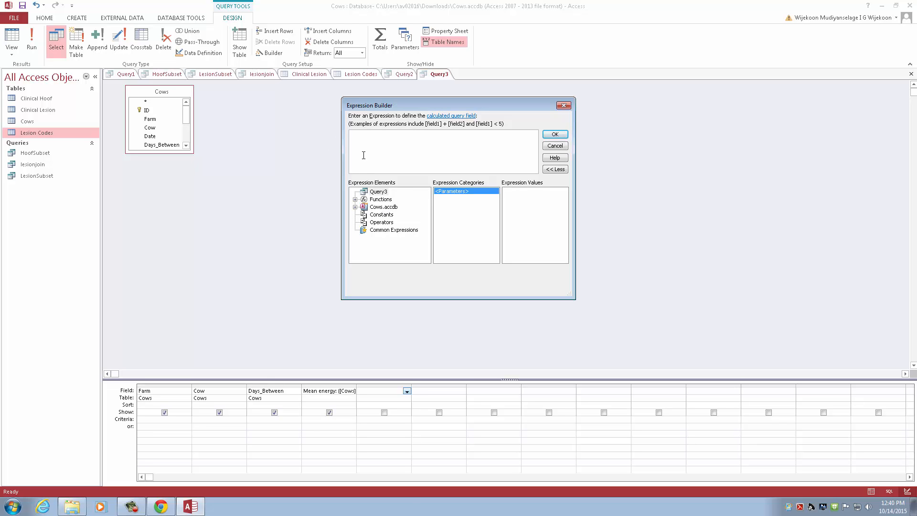
type("log ma")
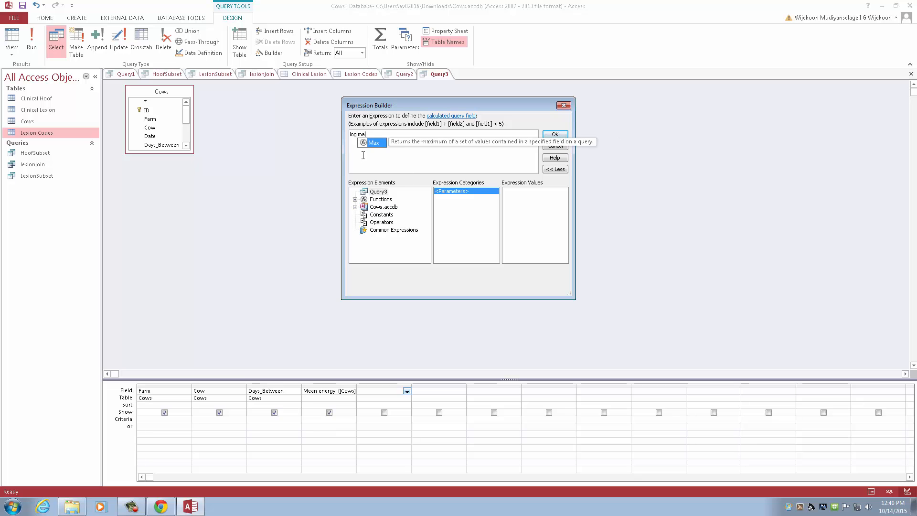
type("x:Log")
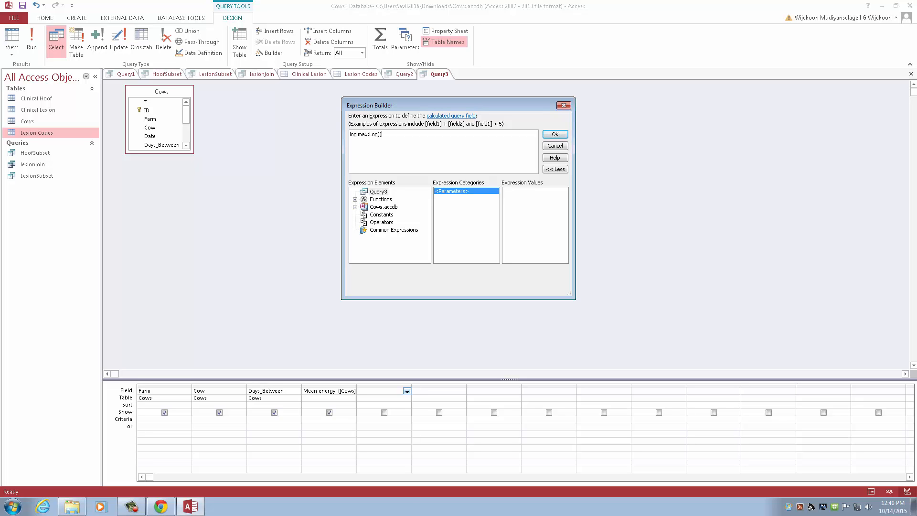
type("(")
- Complete the log max expression with [Cows]![Max_Wt] as the Log argument and run the query
left_click(355, 207)
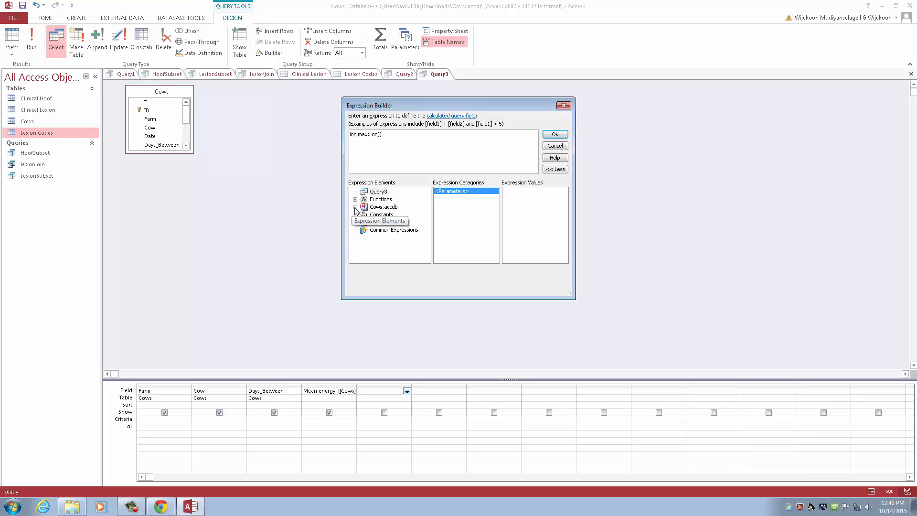
left_click(365, 214)
left_click(393, 238)
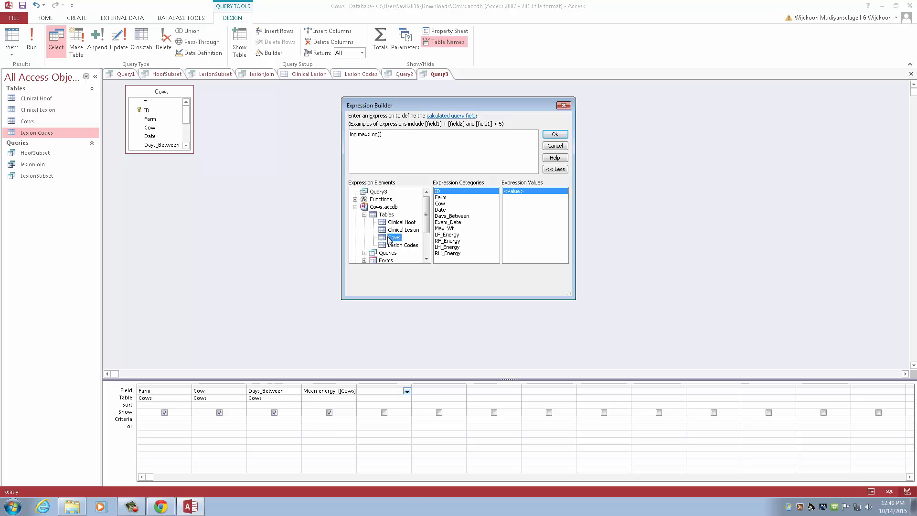
double_click(444, 228)
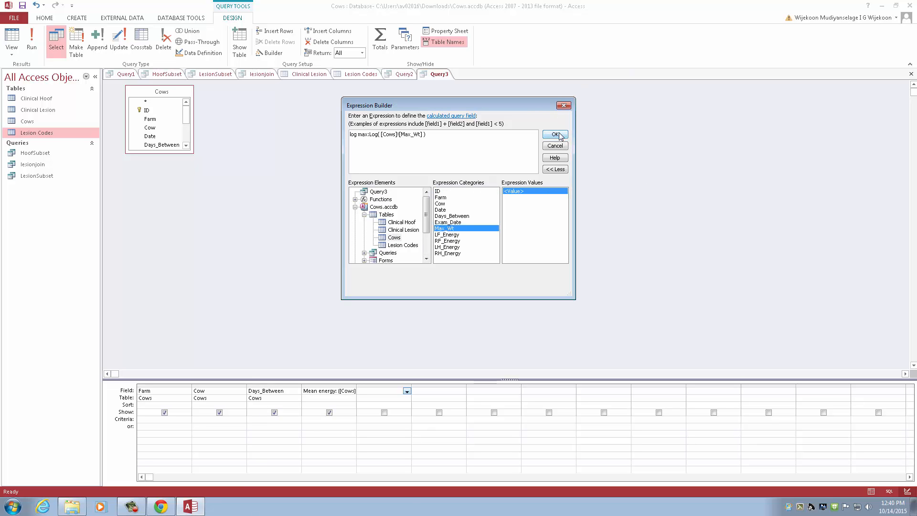
type(")")
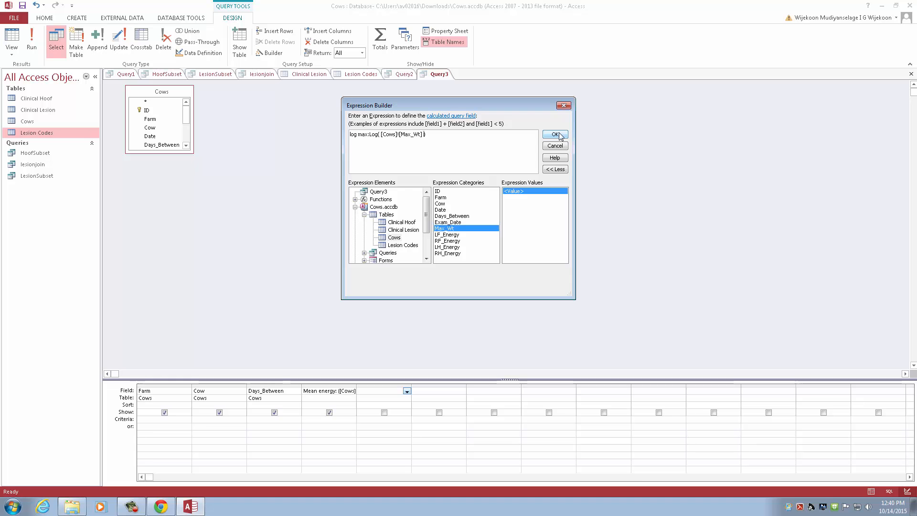
left_click(555, 134)
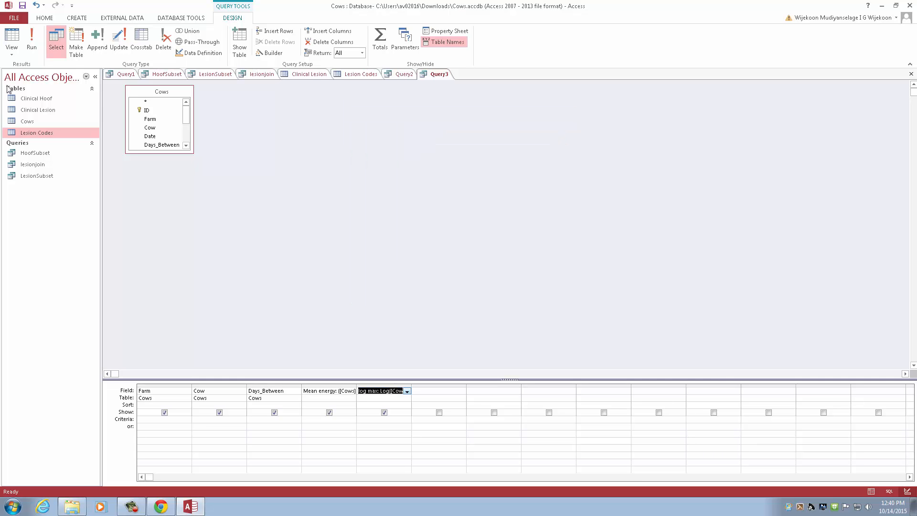
left_click(36, 45)
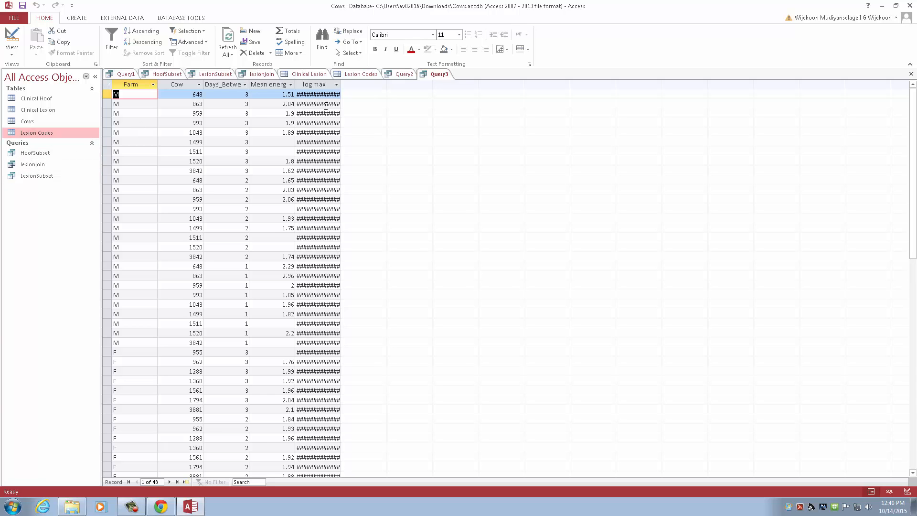
- Widen the log max column in the Query3 results so its values fit
left_click(286, 167)
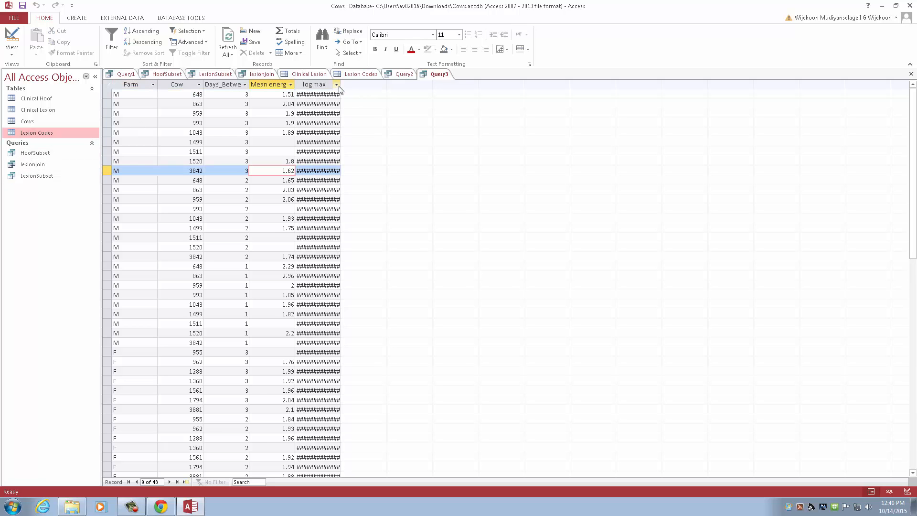
mouse_move(341, 87)
left_mouse_down()
mouse_move(371, 85)
mouse_move(339, 85)
left_mouse_up()
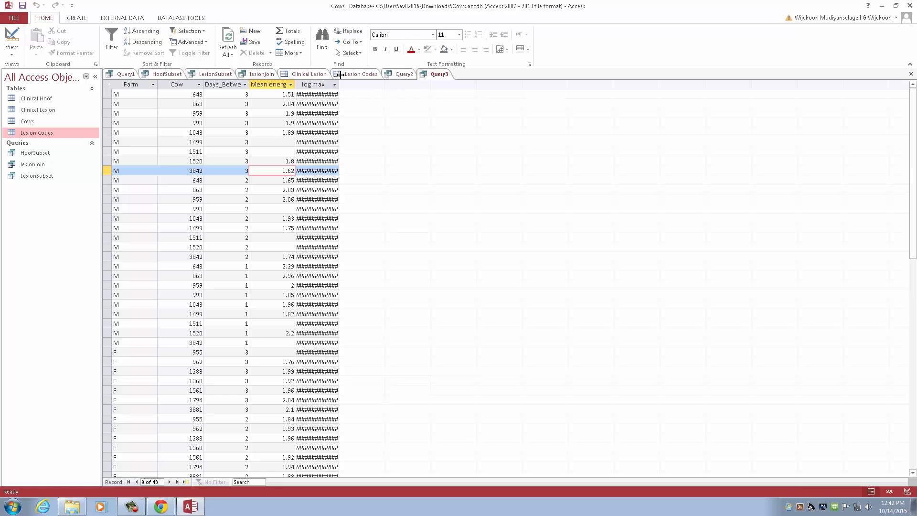
left_click_drag(342, 85, 383, 85)
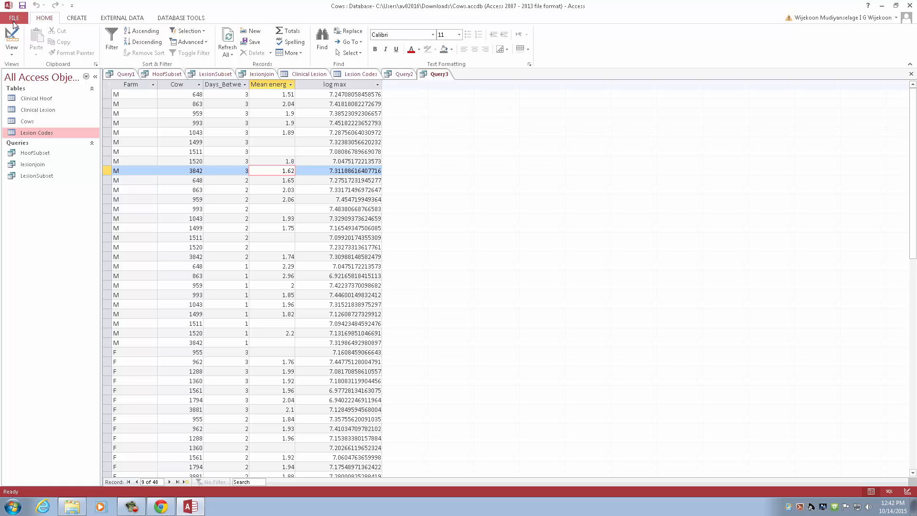
- Switch to the lesionjoin query's datasheet and bring up the external data commands
left_click(270, 75)
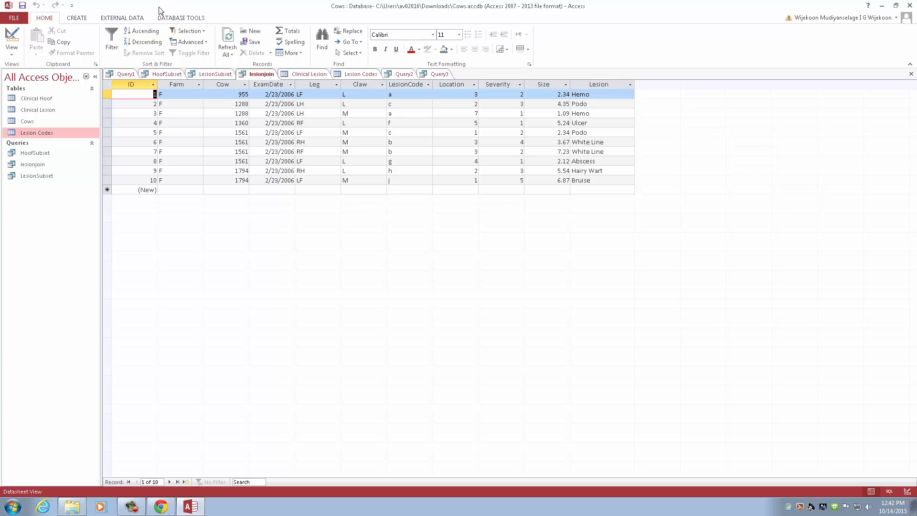
left_click(130, 20)
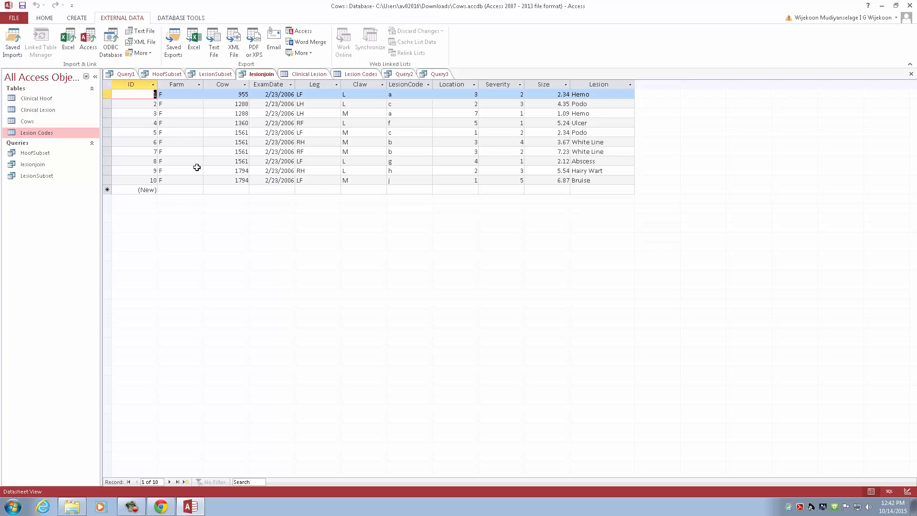
left_click(68, 44)
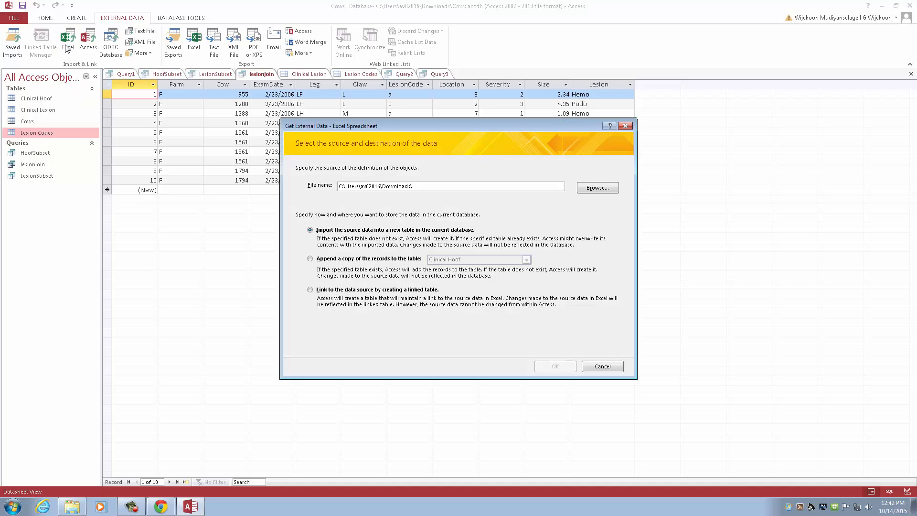
left_click(594, 189)
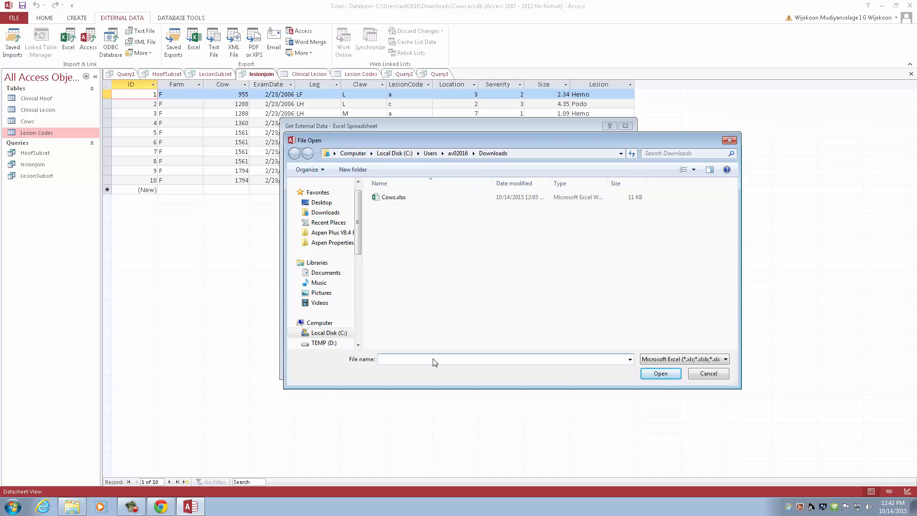
left_click(708, 374)
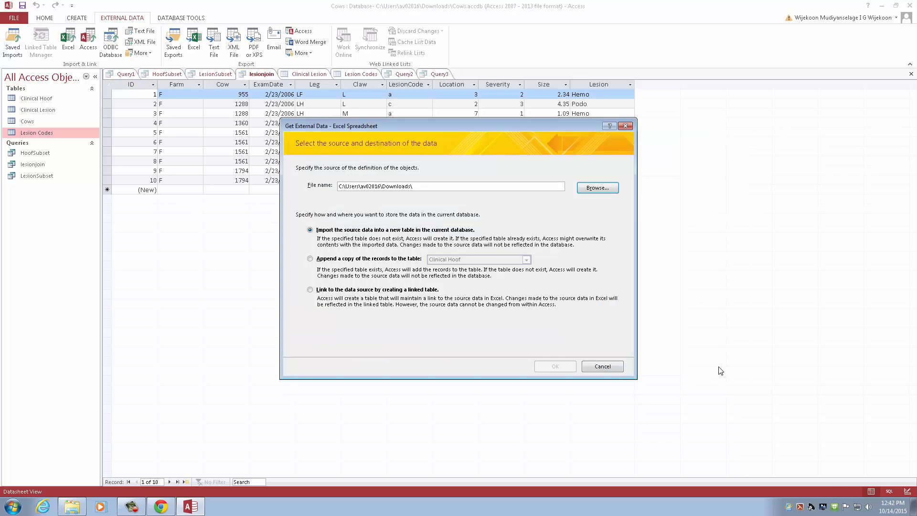
left_click(607, 367)
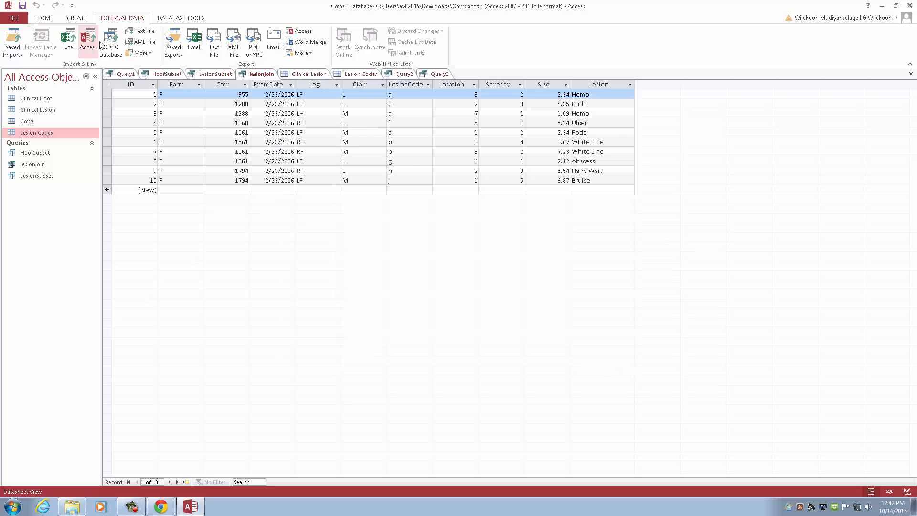
- Export the lesionjoin query to lesionjoin.xlsx in the Downloads folder as an Excel Workbook (*.xlsx), without saving the export steps
left_click(194, 41)
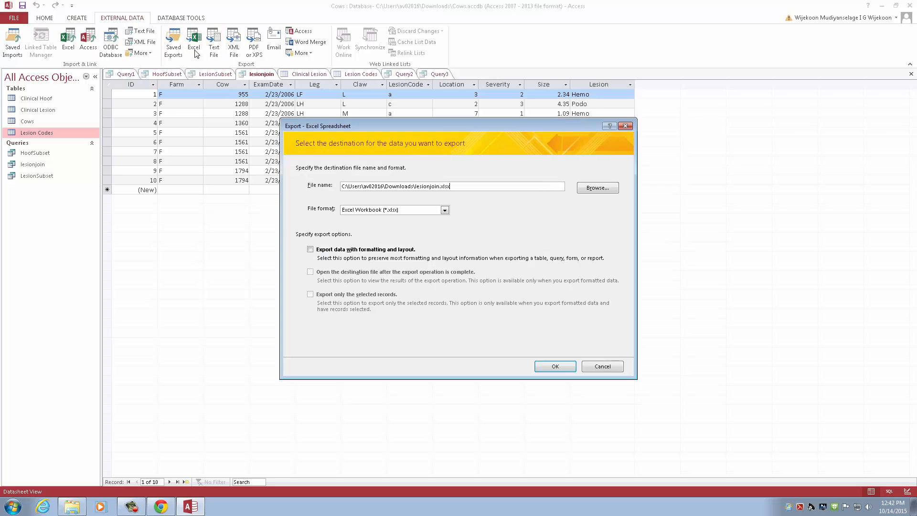
left_click(597, 188)
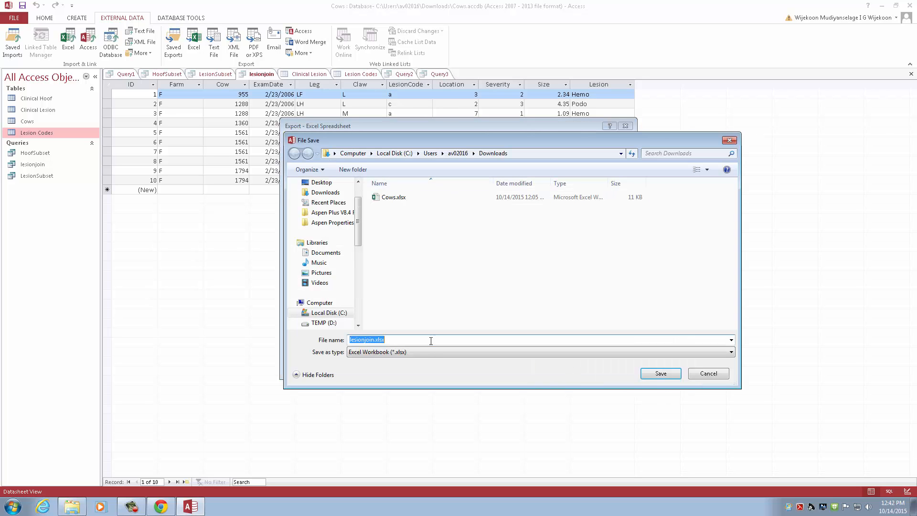
left_click(647, 377)
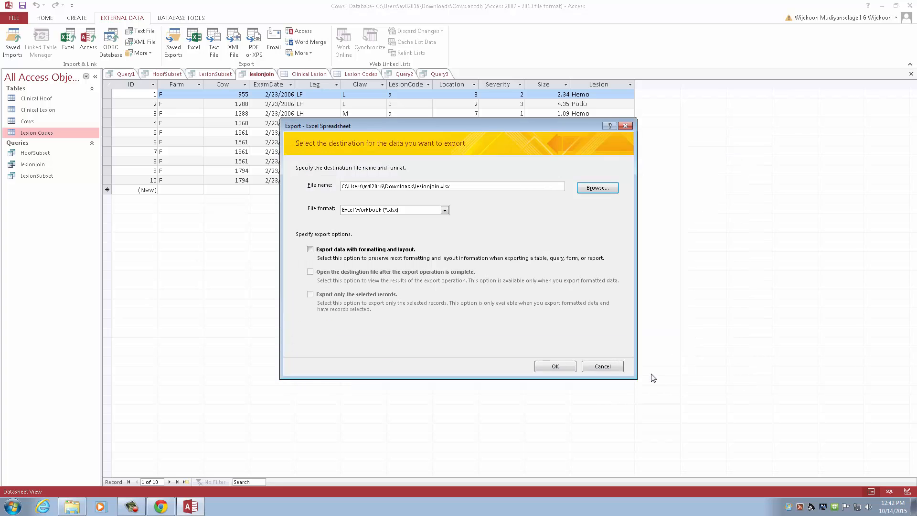
left_click(444, 211)
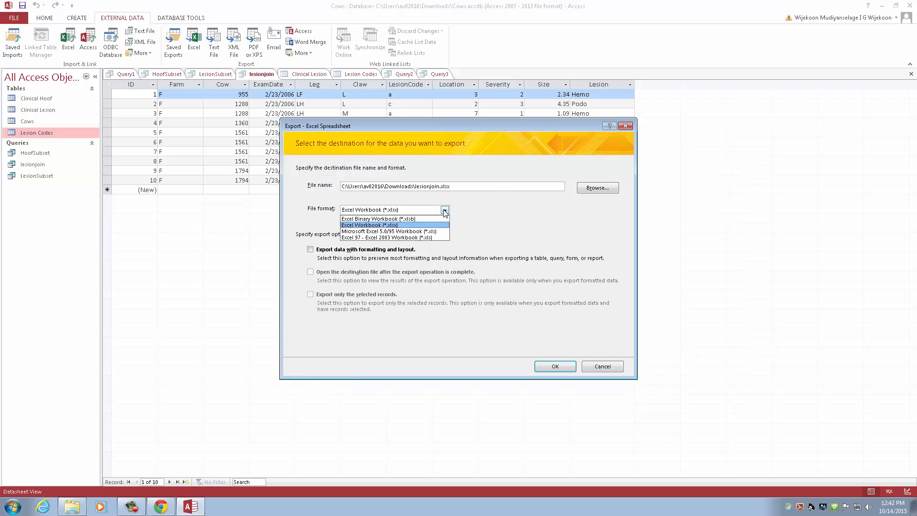
left_click(401, 225)
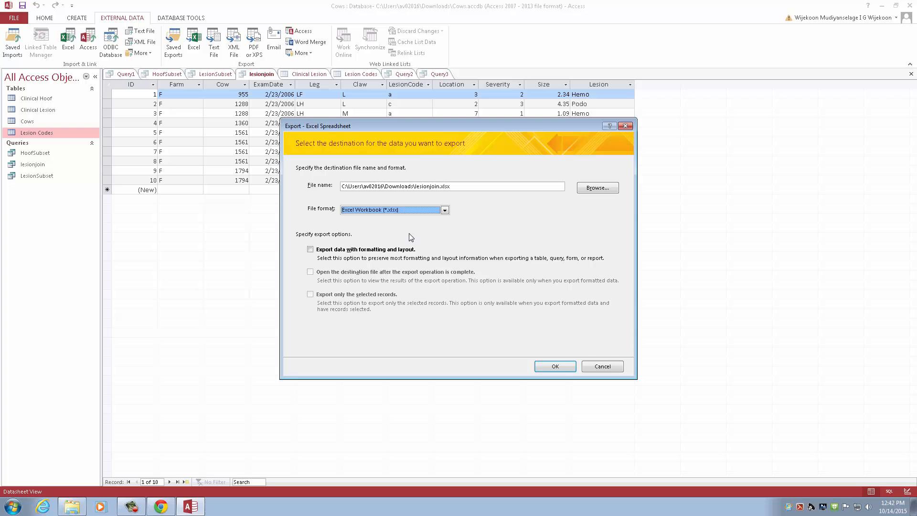
left_click(569, 369)
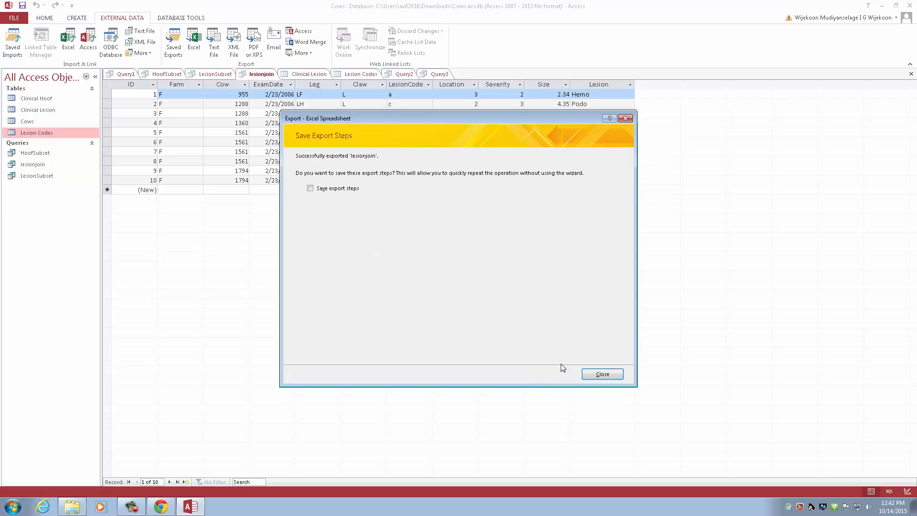
left_click(594, 377)
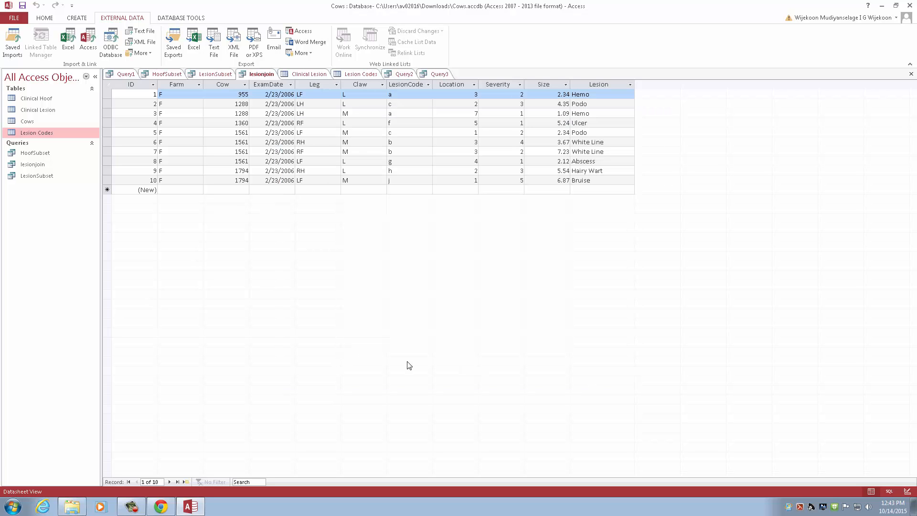
- Open the exported lesionjoin.xlsx from the Downloads folder in Excel
left_click(67, 508)
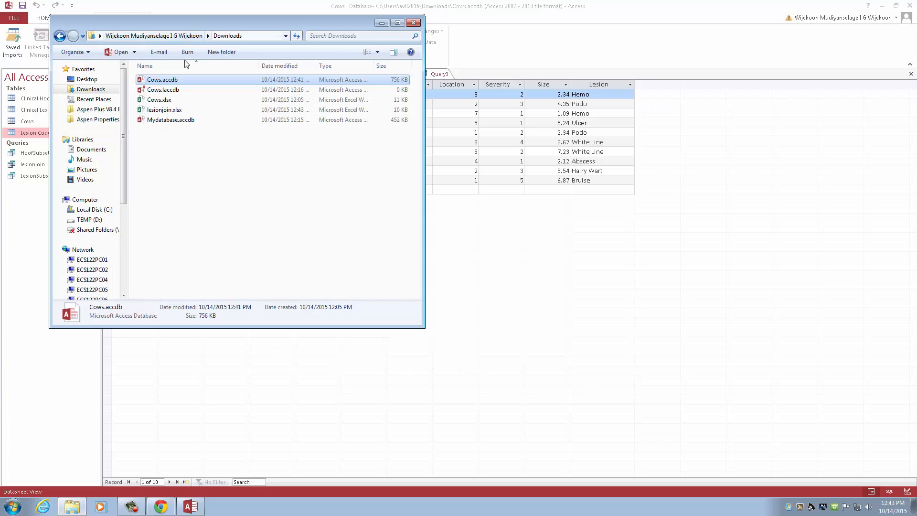
left_click(164, 110)
double_click(164, 111)
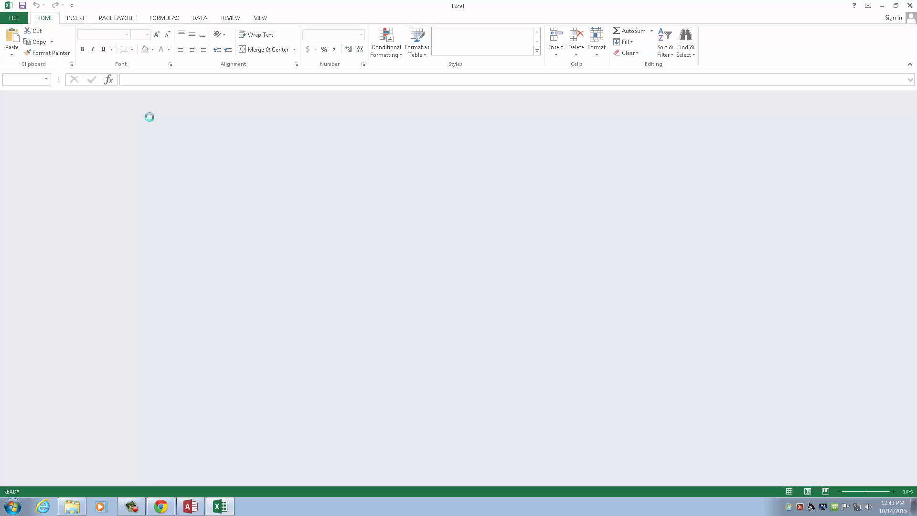
mouse_move(137, 506)
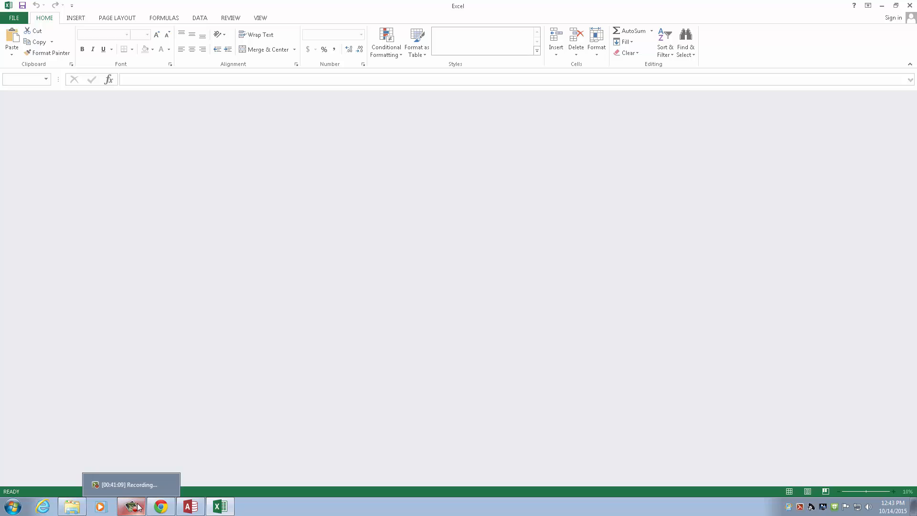